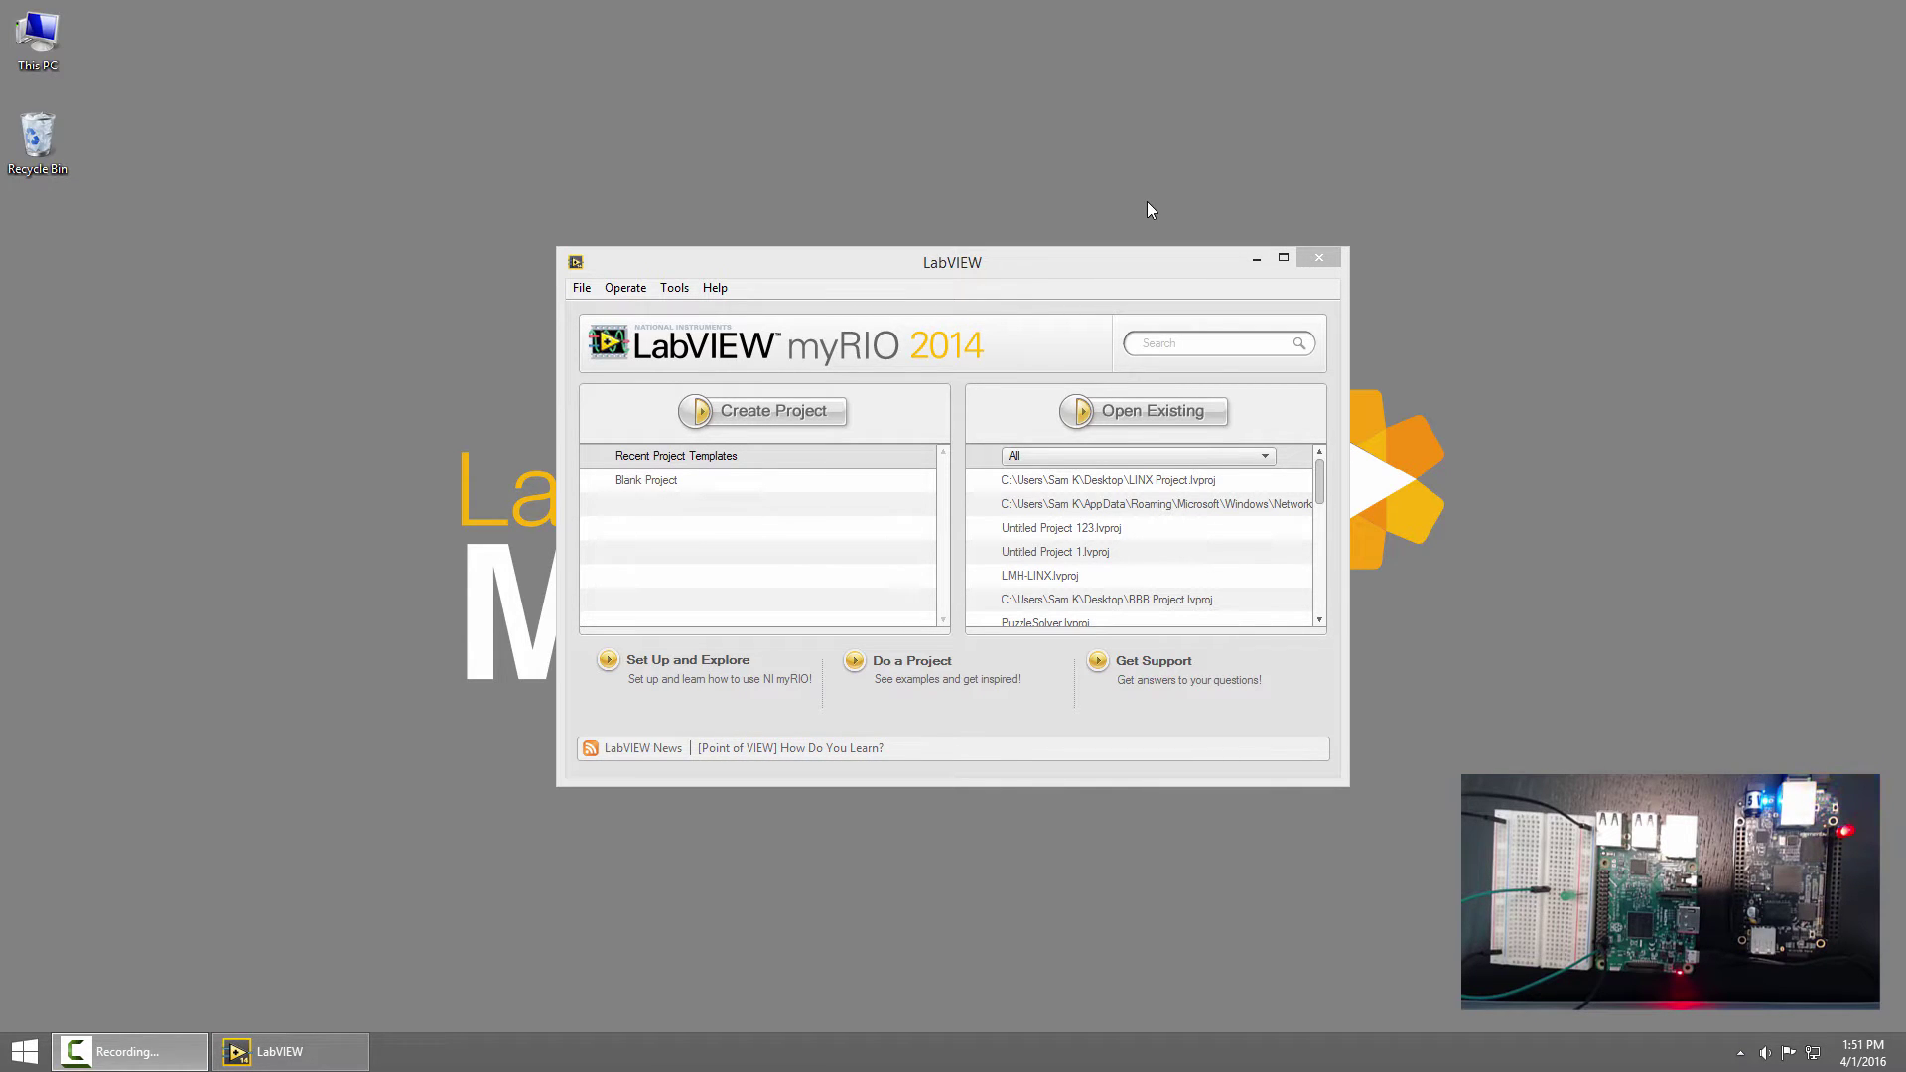
- Search the Example Finder for 'linx' and select LINX - Blink (Advanced).vi
{"action": "left_click", "coordinate": [760, 272]}
{"action": "left_click", "coordinate": [717, 288]}
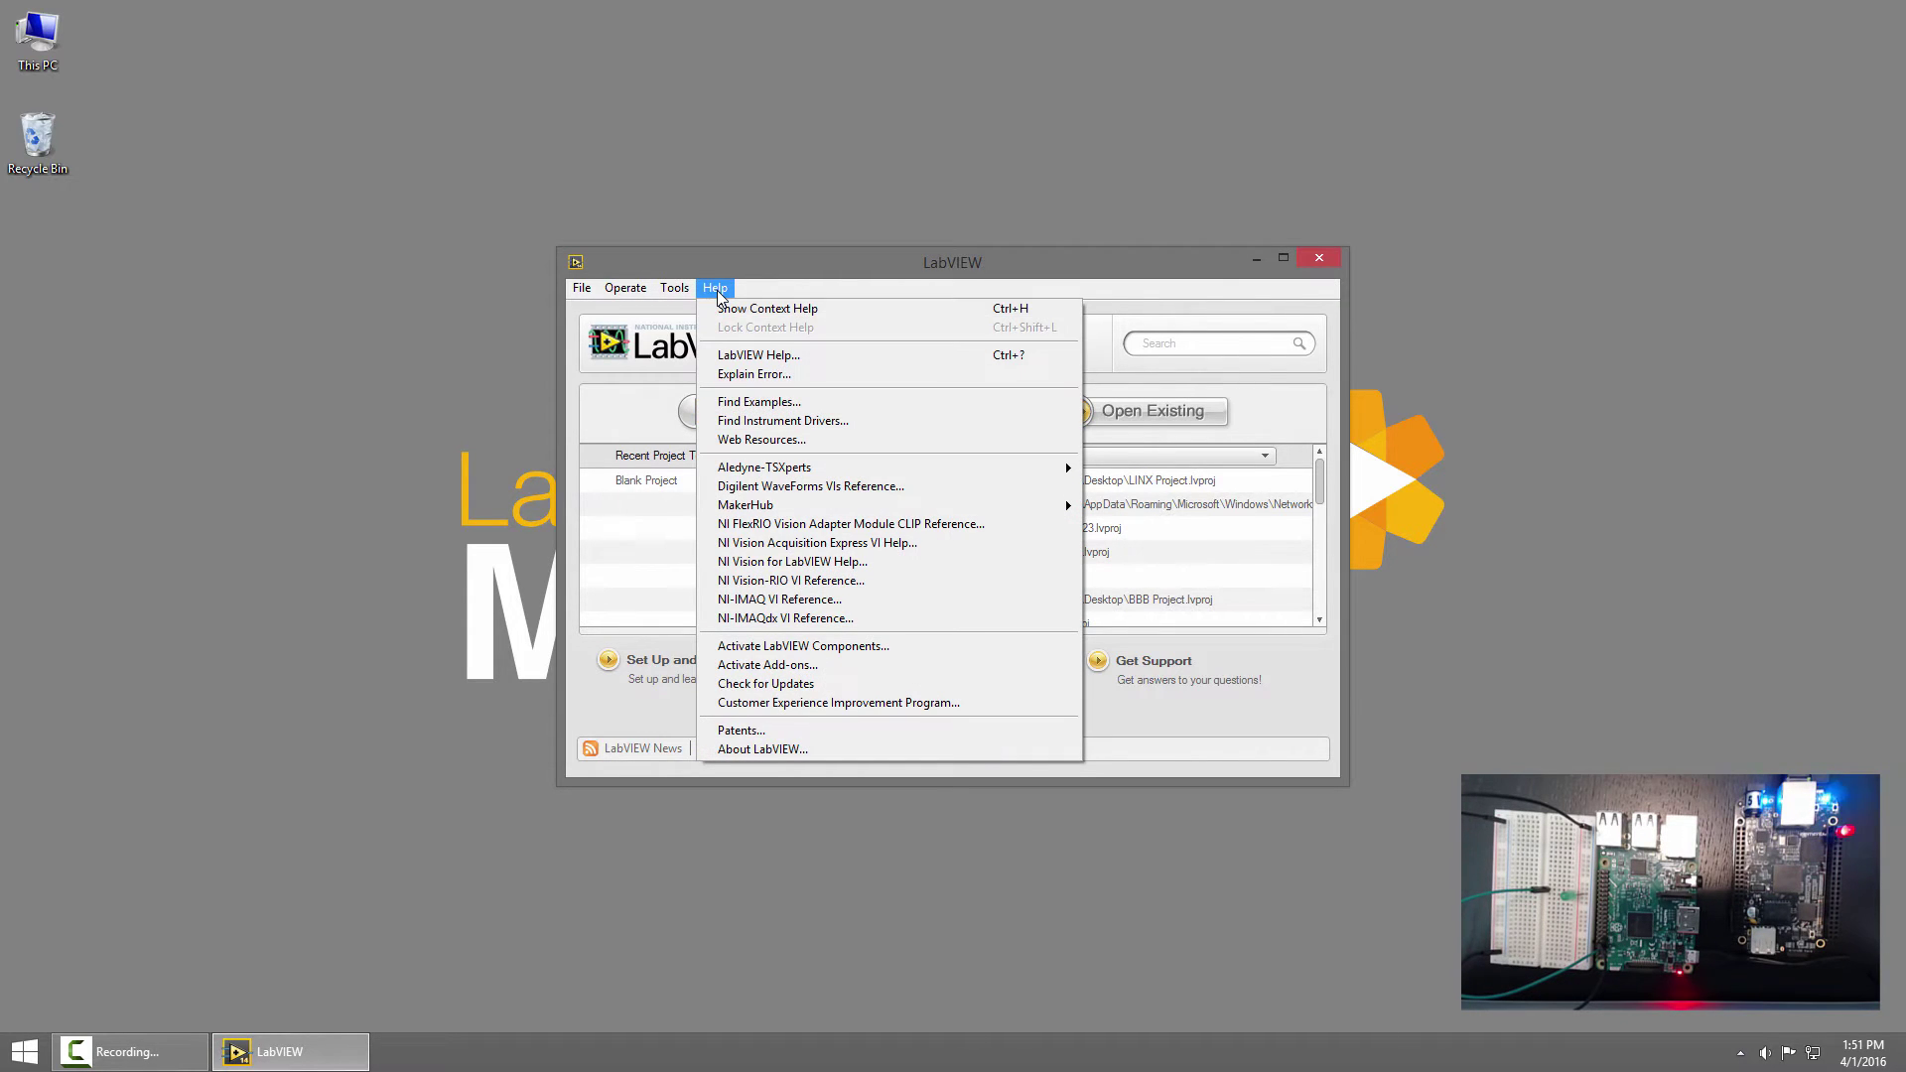
{"action": "left_click", "coordinate": [772, 403]}
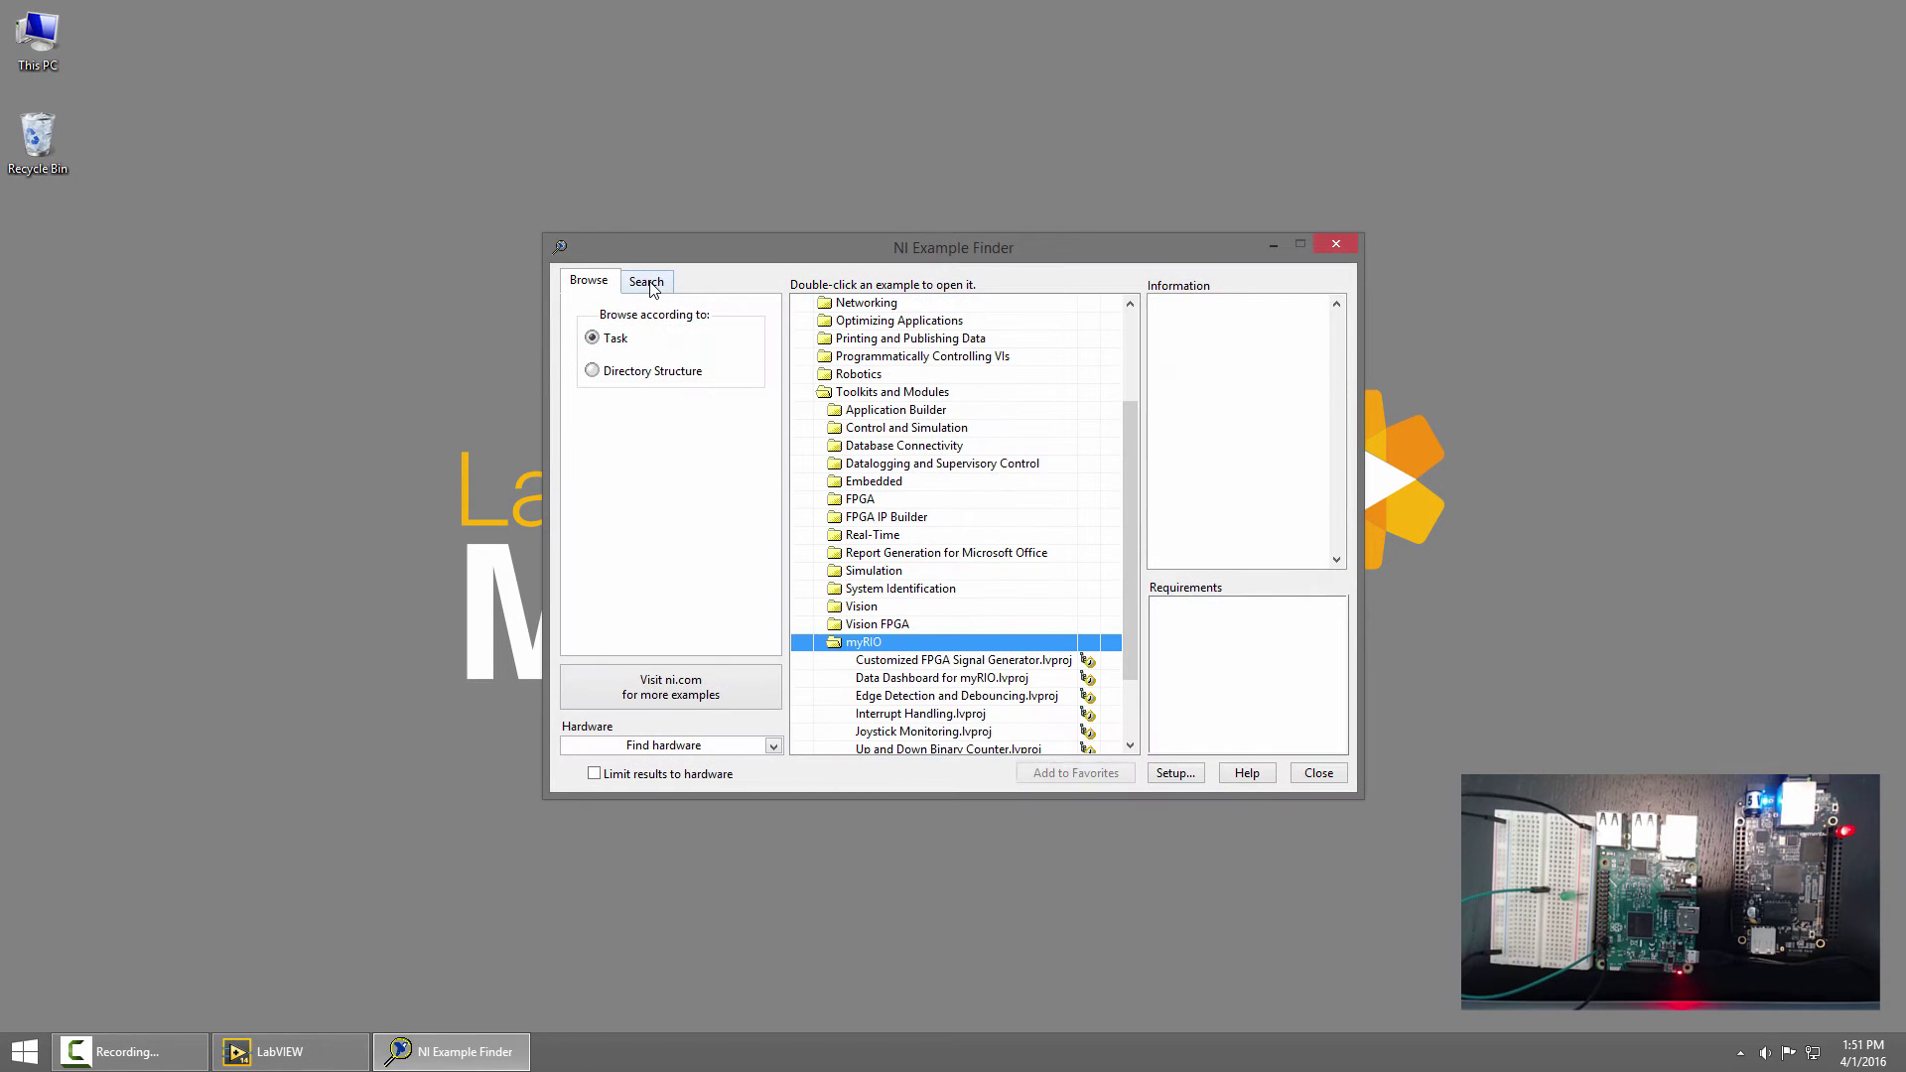
{"action": "left_click", "coordinate": [649, 284]}
{"action": "type", "text": "linx"}
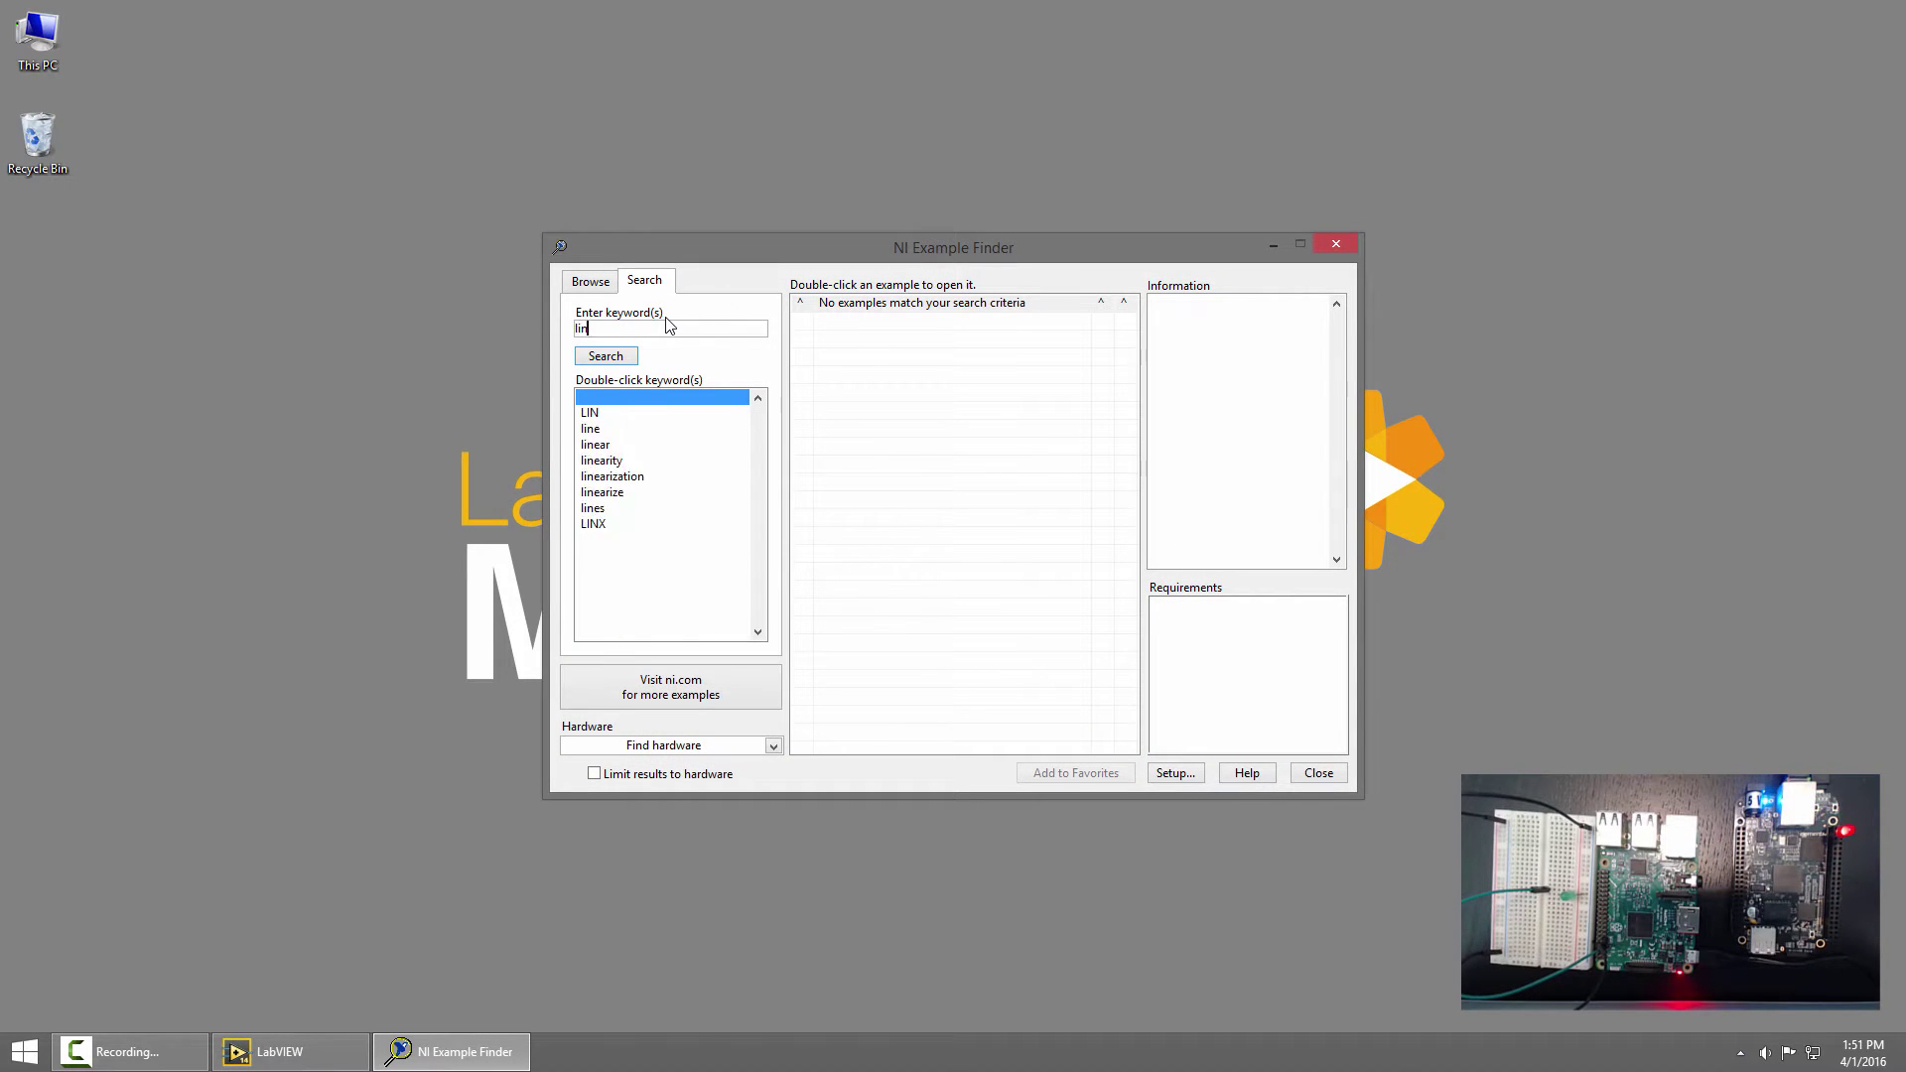
{"action": "key", "text": "Return"}
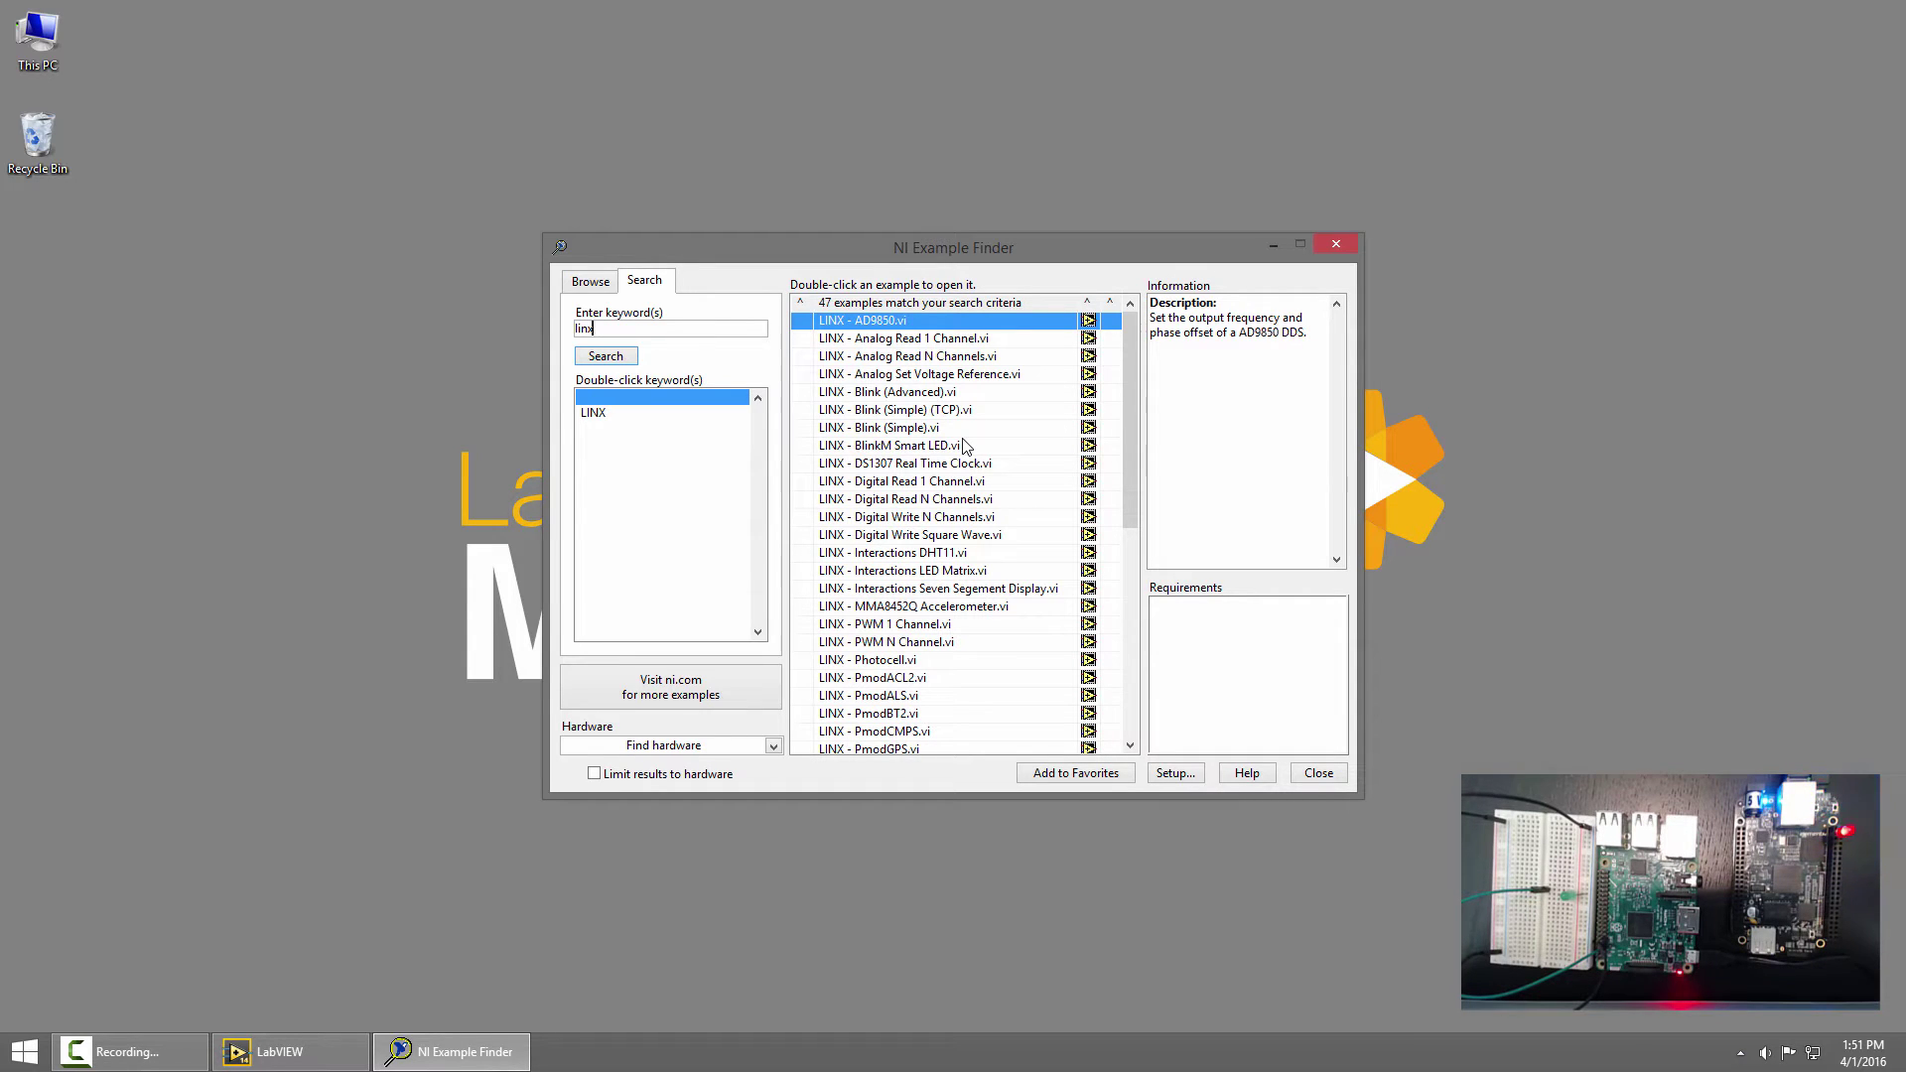
{"action": "left_click", "coordinate": [877, 394]}
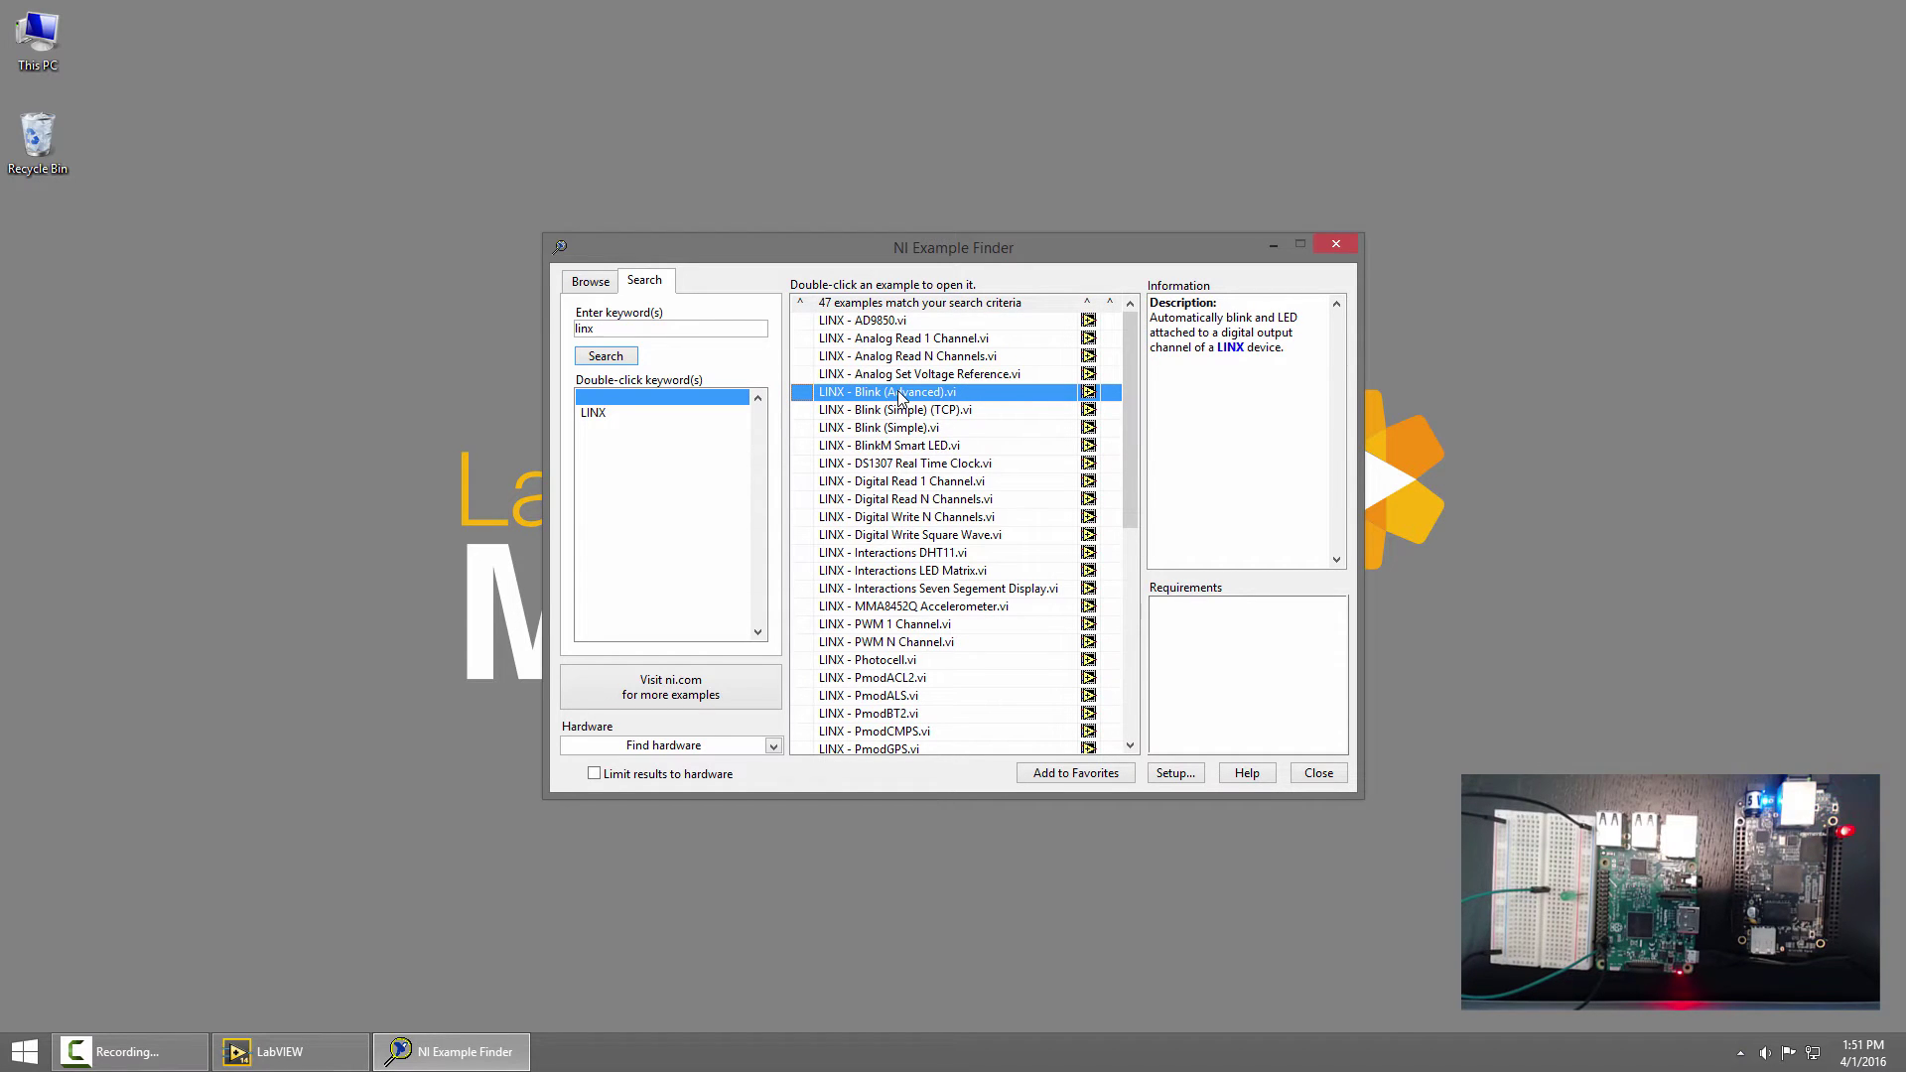
- Open the LINX - Blink (Advanced) example, close the Example Finder, and centre its front panel
{"action": "double_click", "coordinate": [901, 394]}
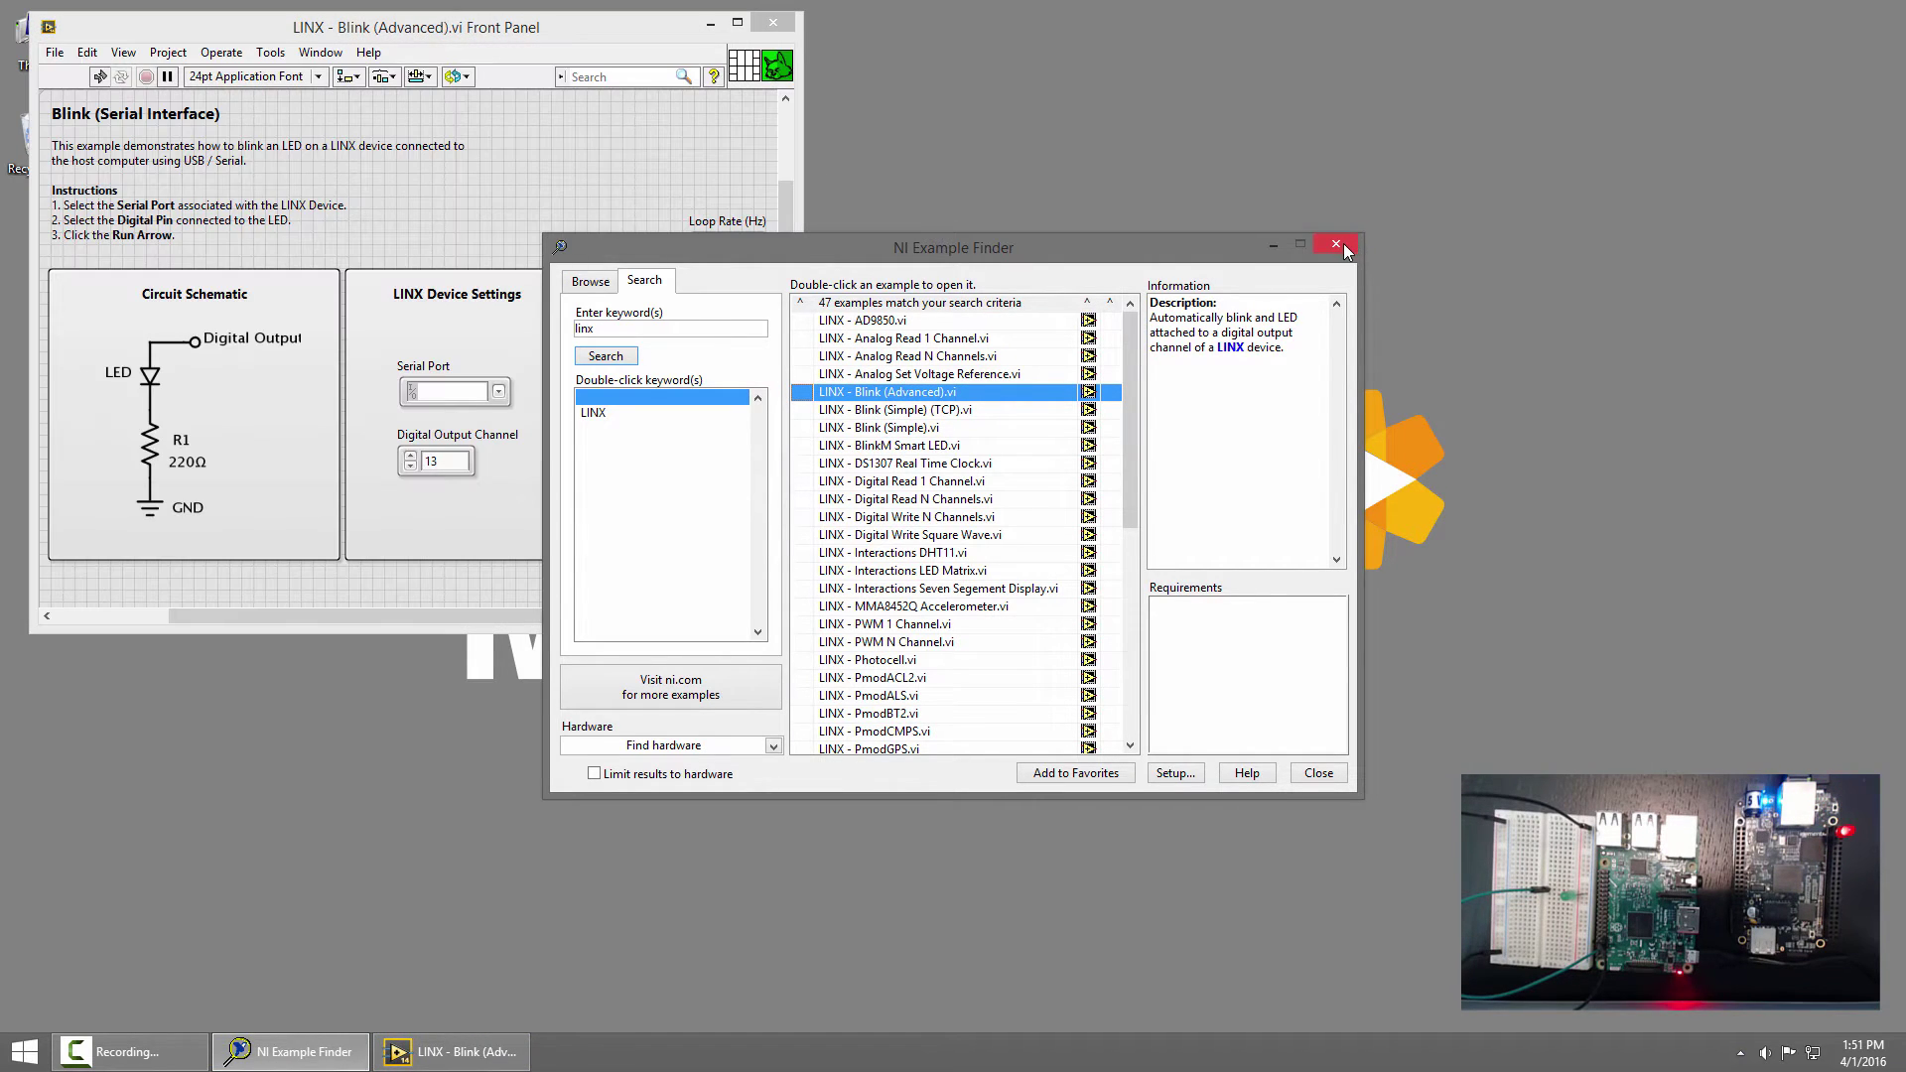
{"action": "left_click", "coordinate": [1342, 244]}
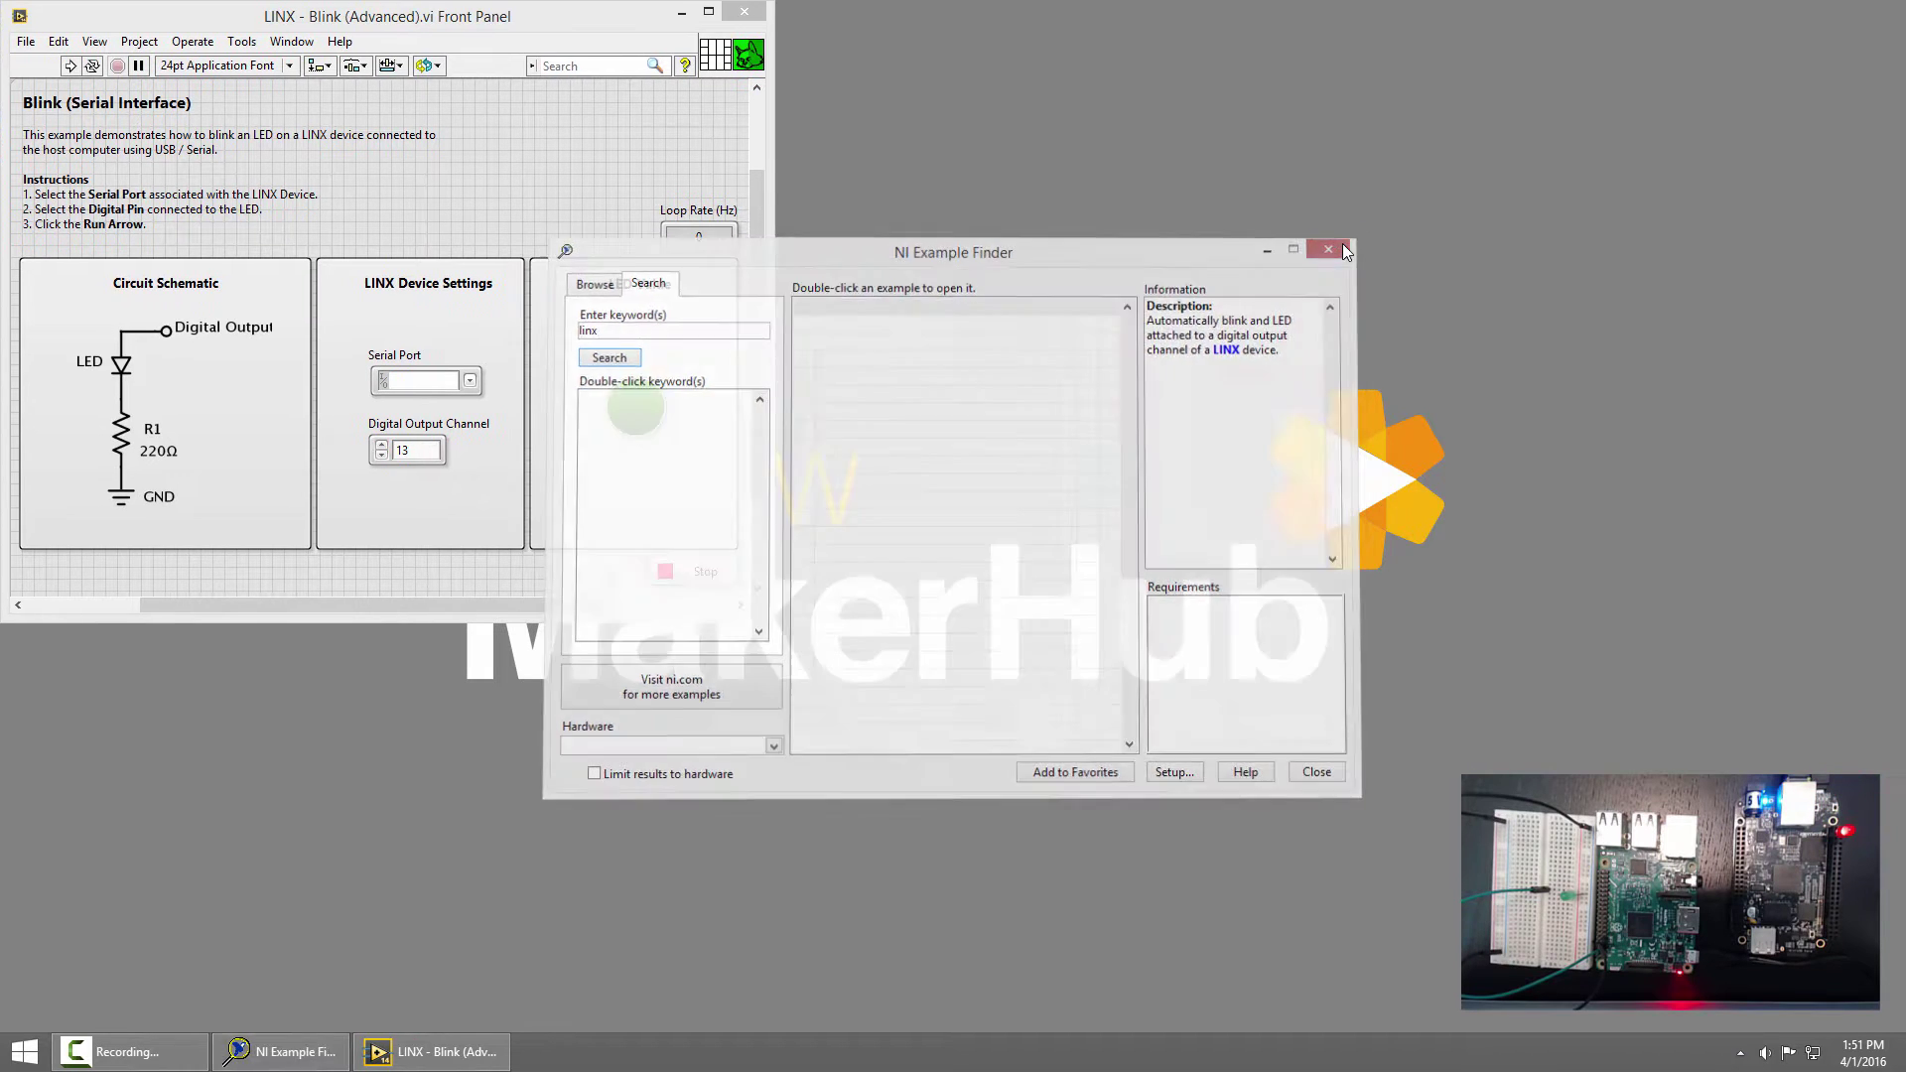
{"action": "left_click_drag", "start_coordinate": [577, 17], "coordinate": [1047, 139]}
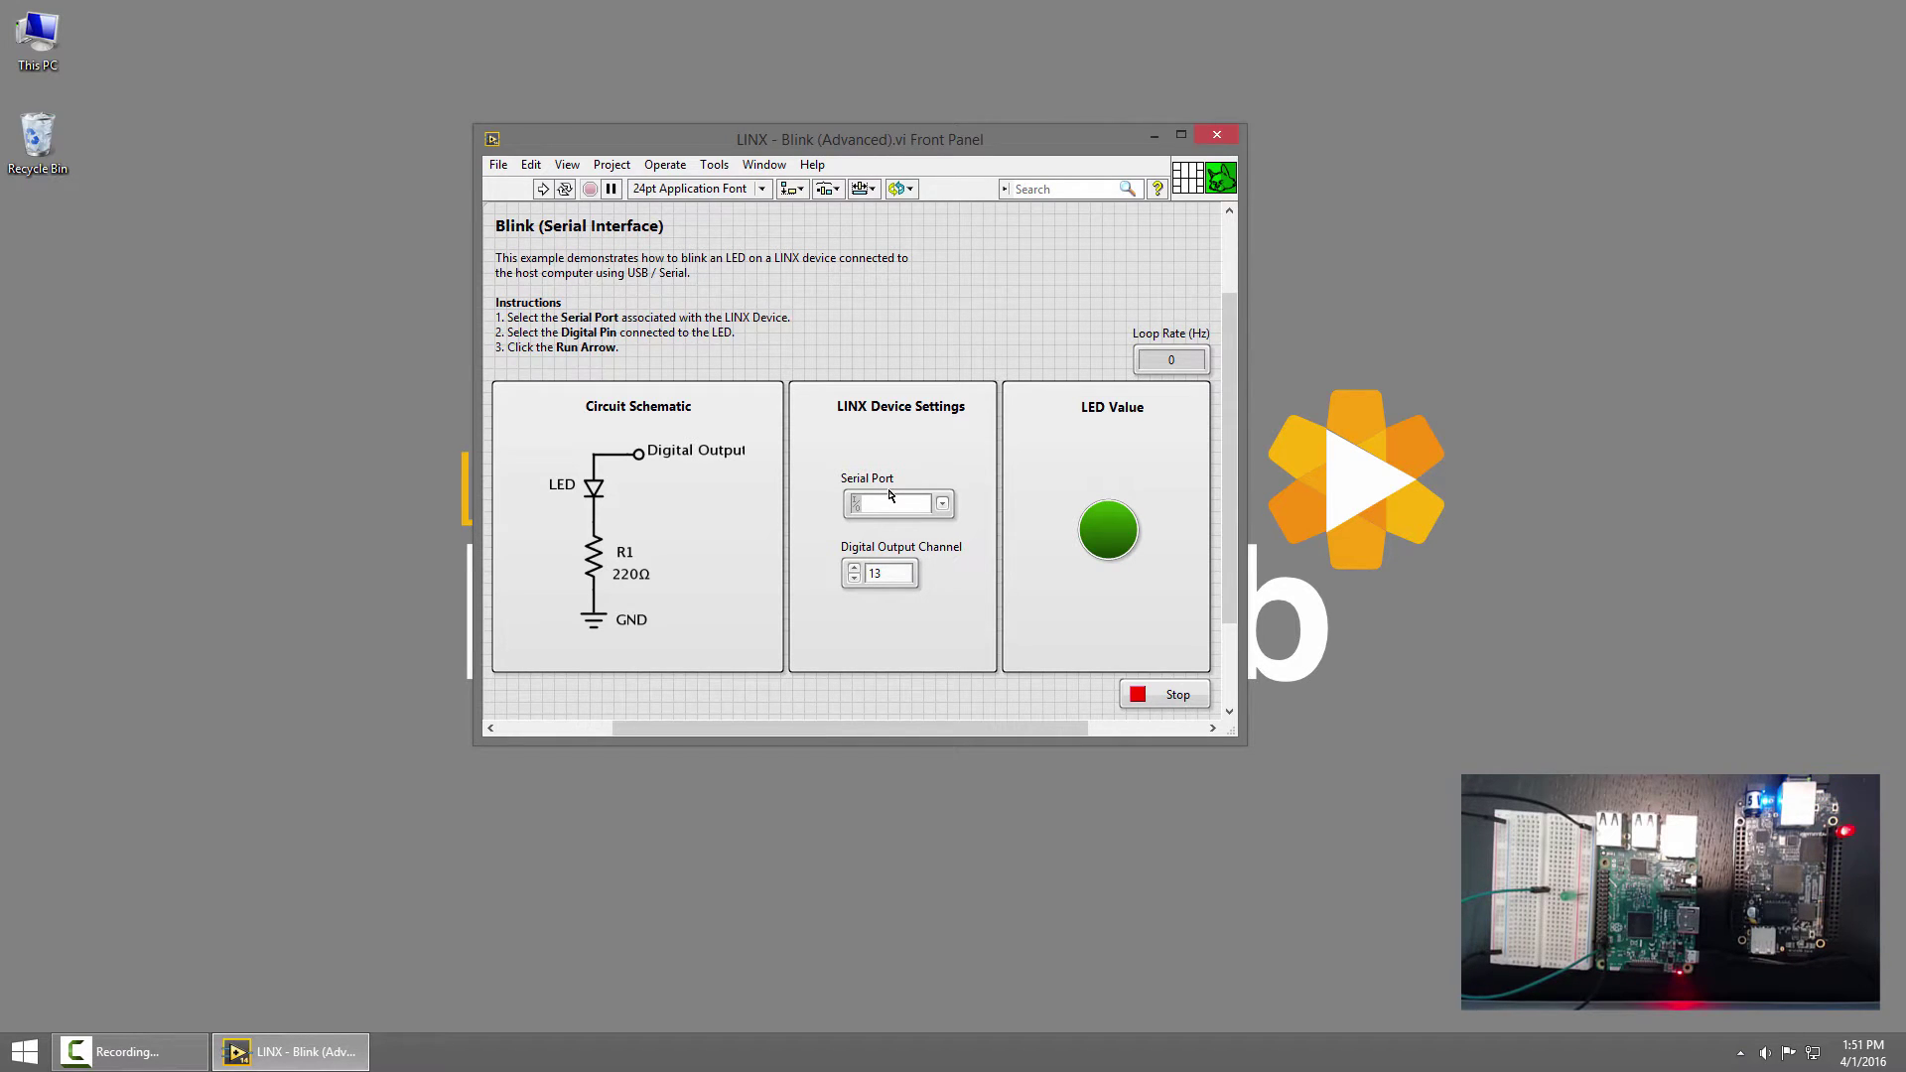
- Save an additional copy as Blink.vi on the Desktop and close the original Blink (Advanced) VI
{"action": "left_click", "coordinate": [500, 174]}
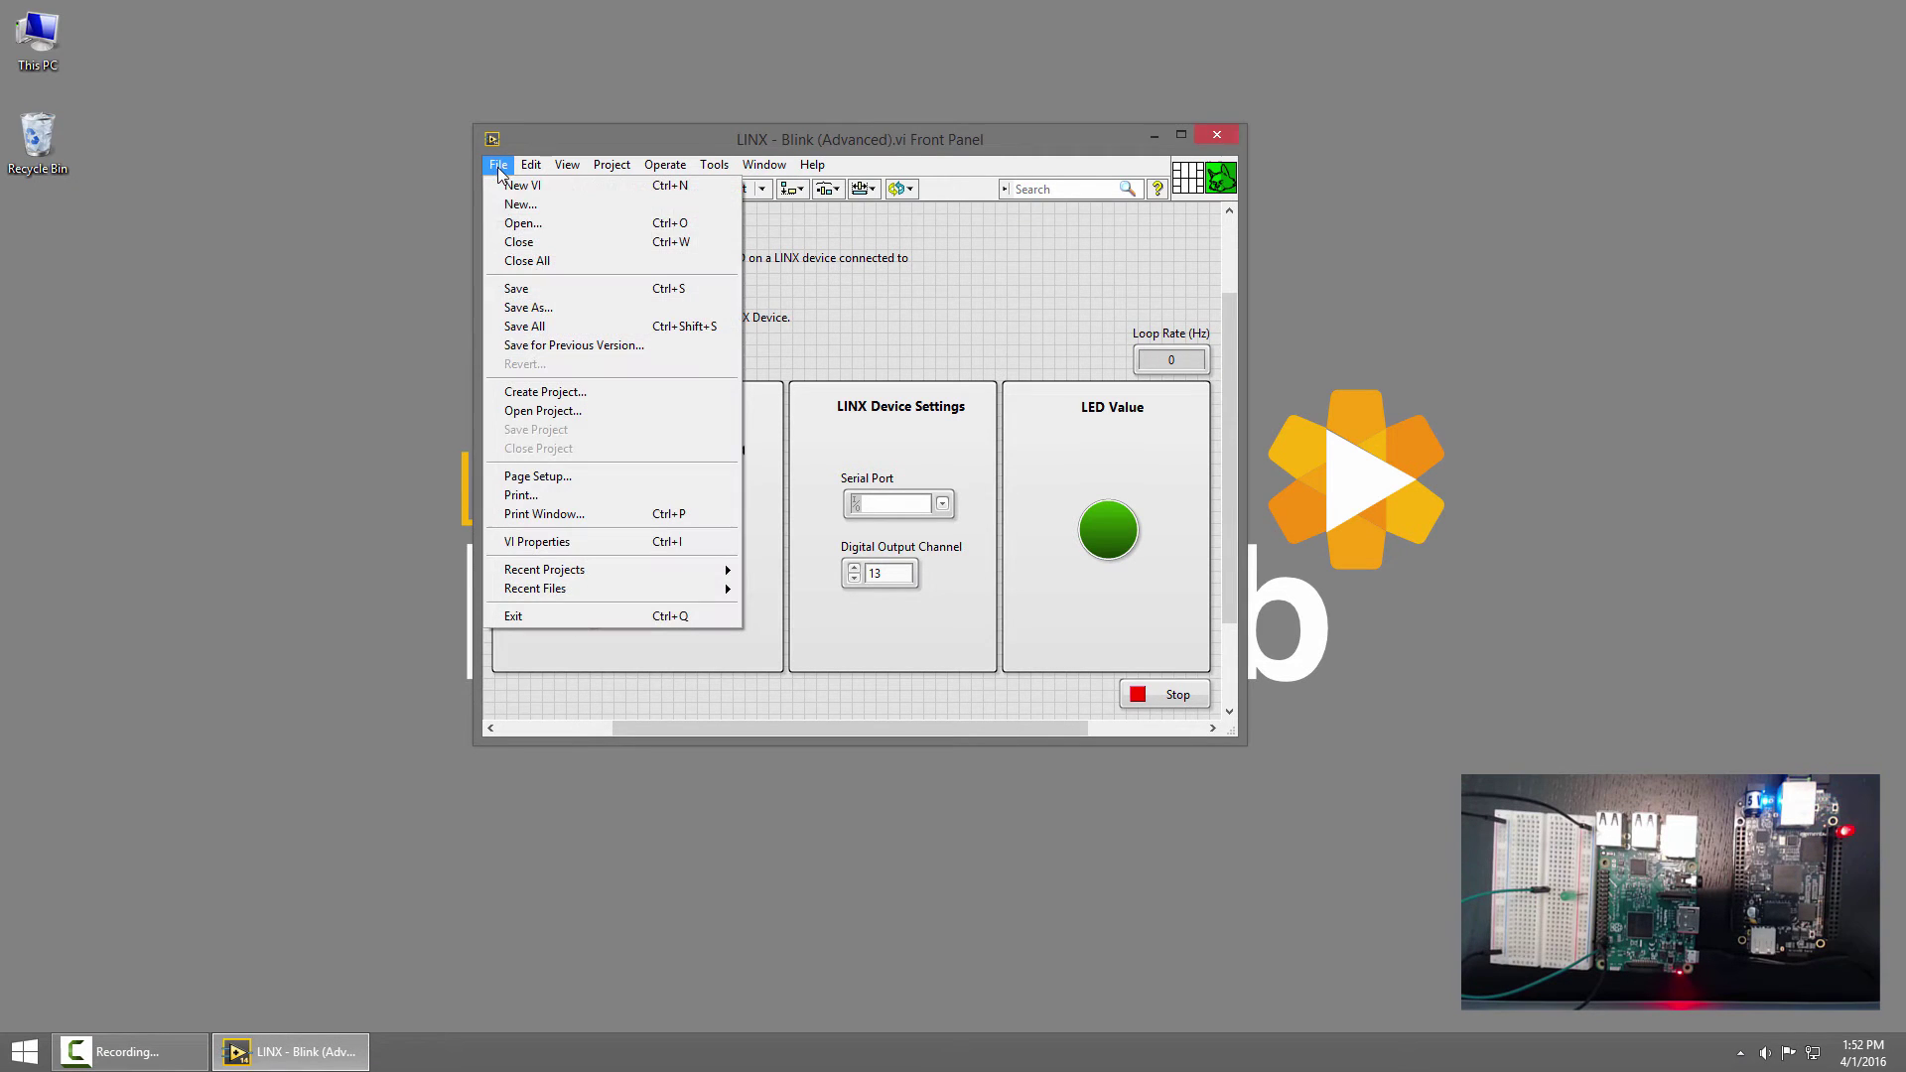
{"action": "left_click", "coordinate": [538, 320]}
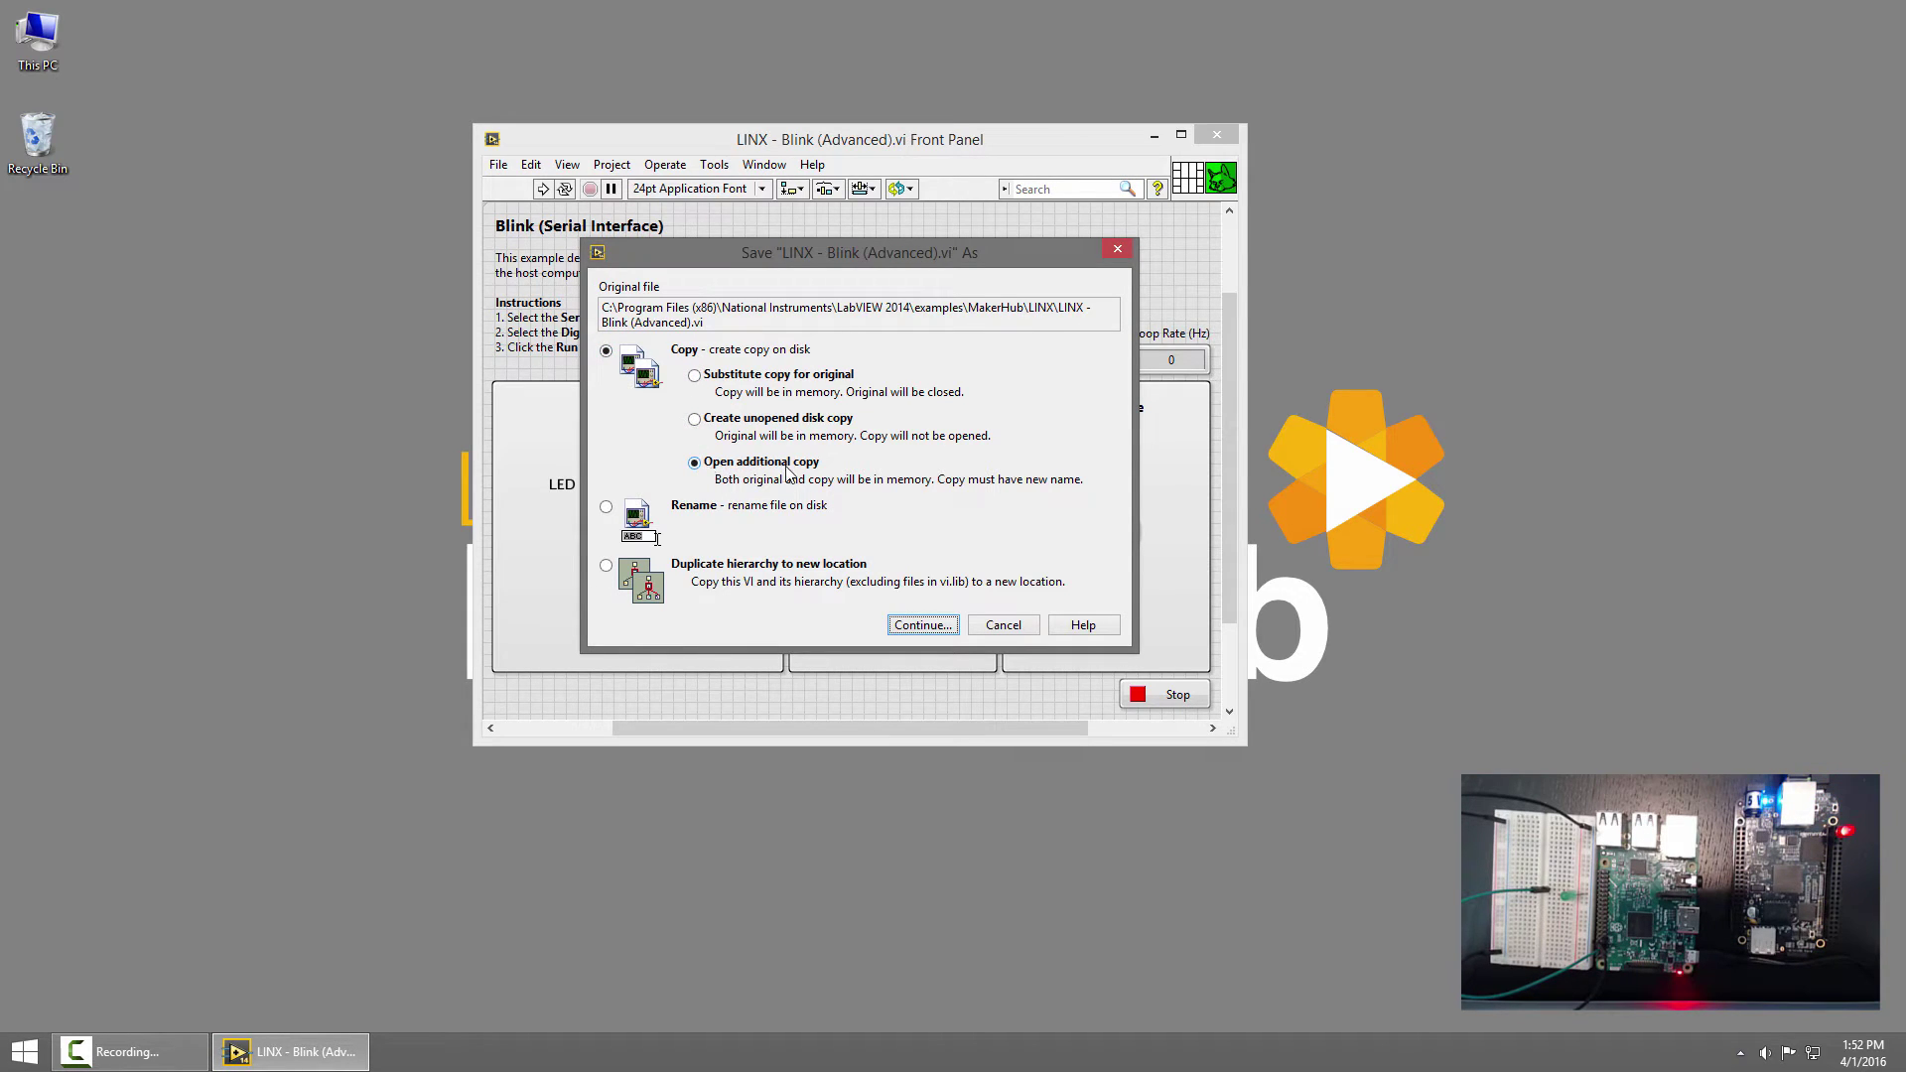
{"action": "left_click", "coordinate": [923, 625]}
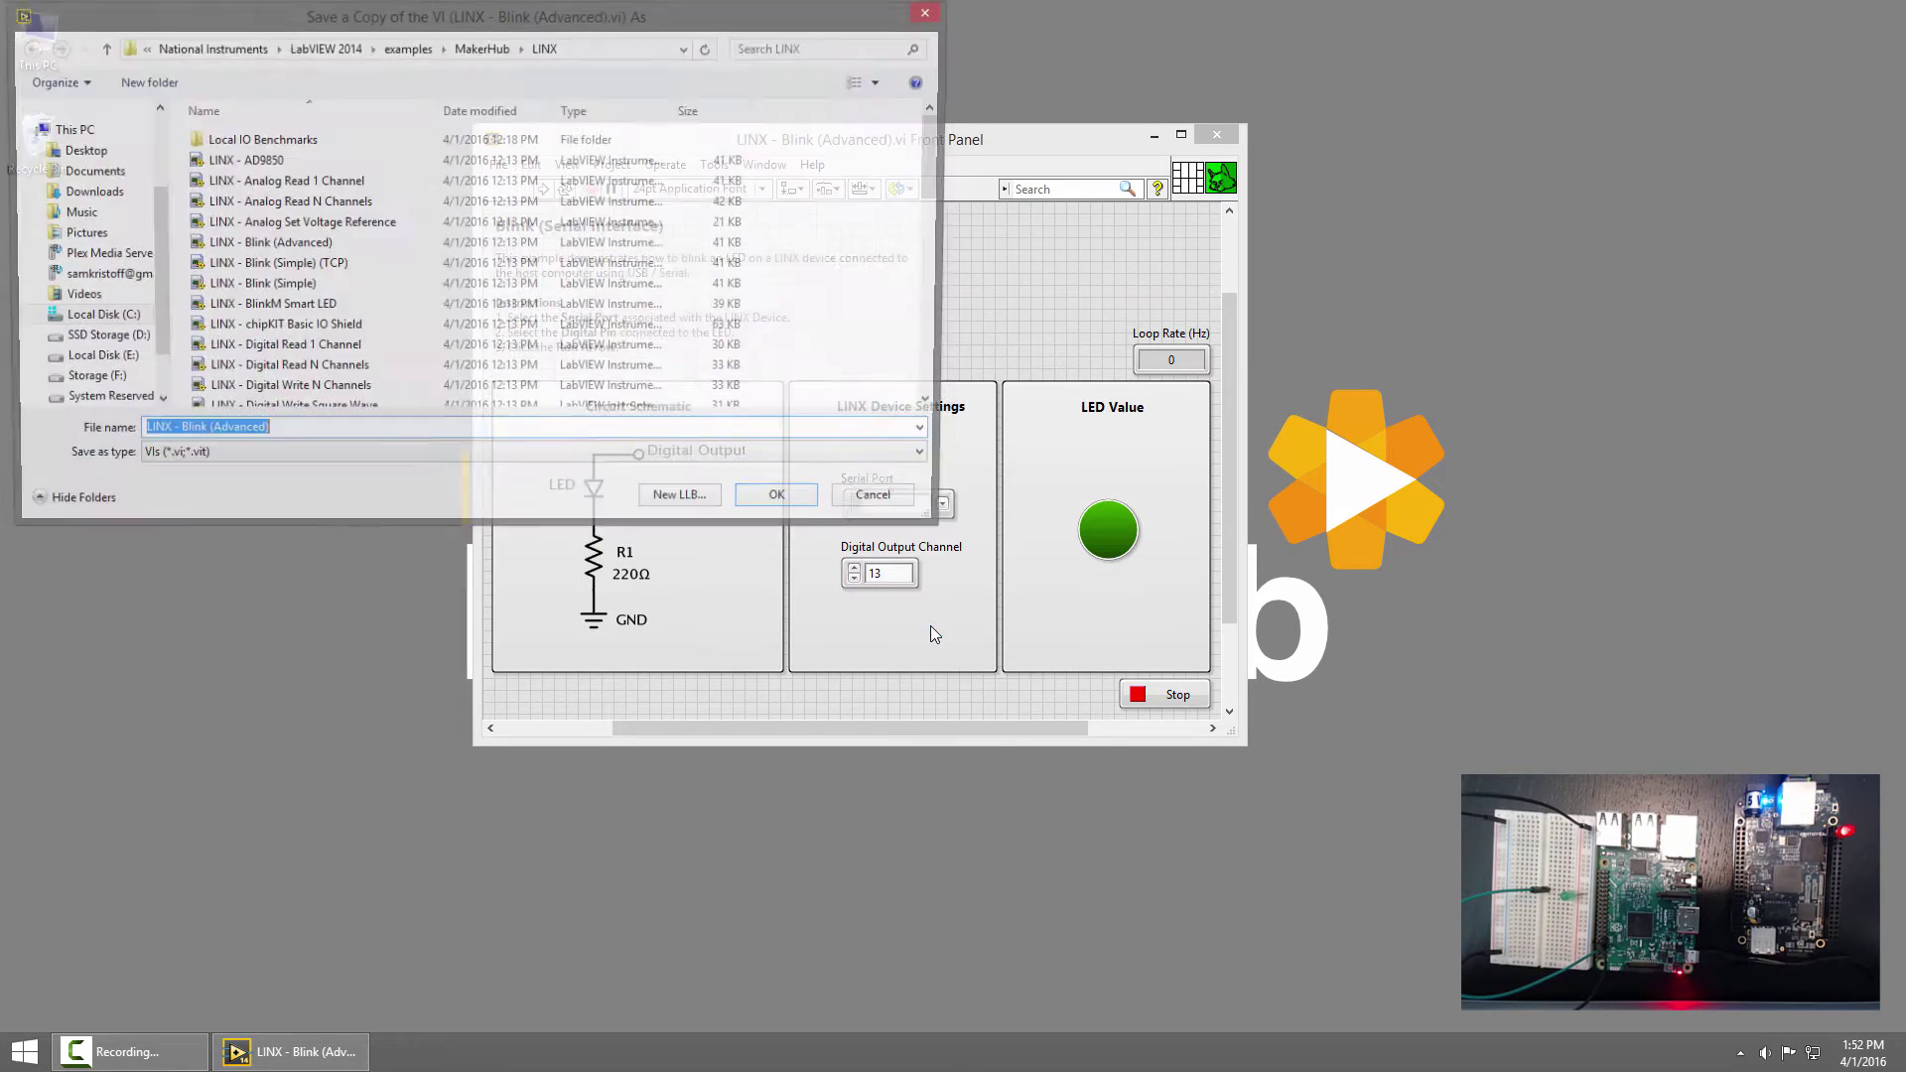
{"action": "scroll", "coordinate": [129, 162], "scroll_direction": "up", "scroll_amount": 2}
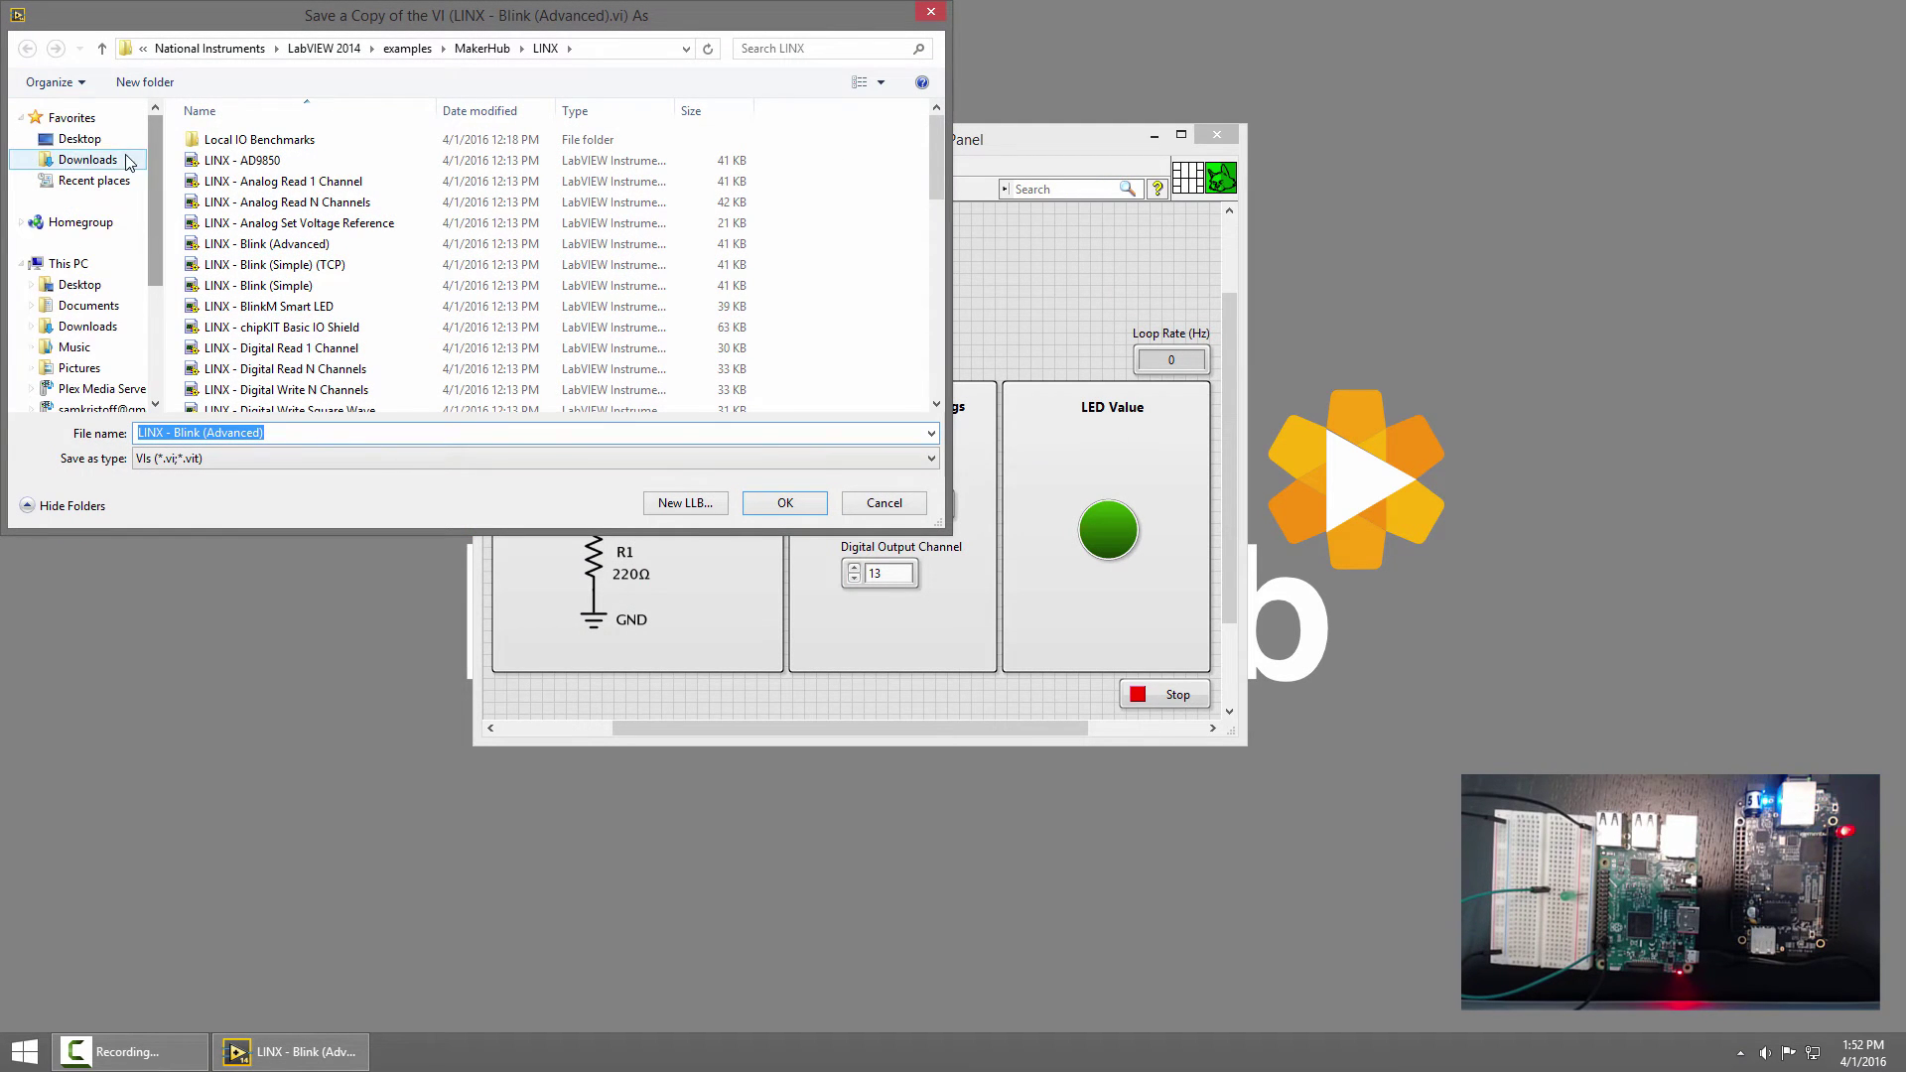
{"action": "left_click", "coordinate": [87, 139]}
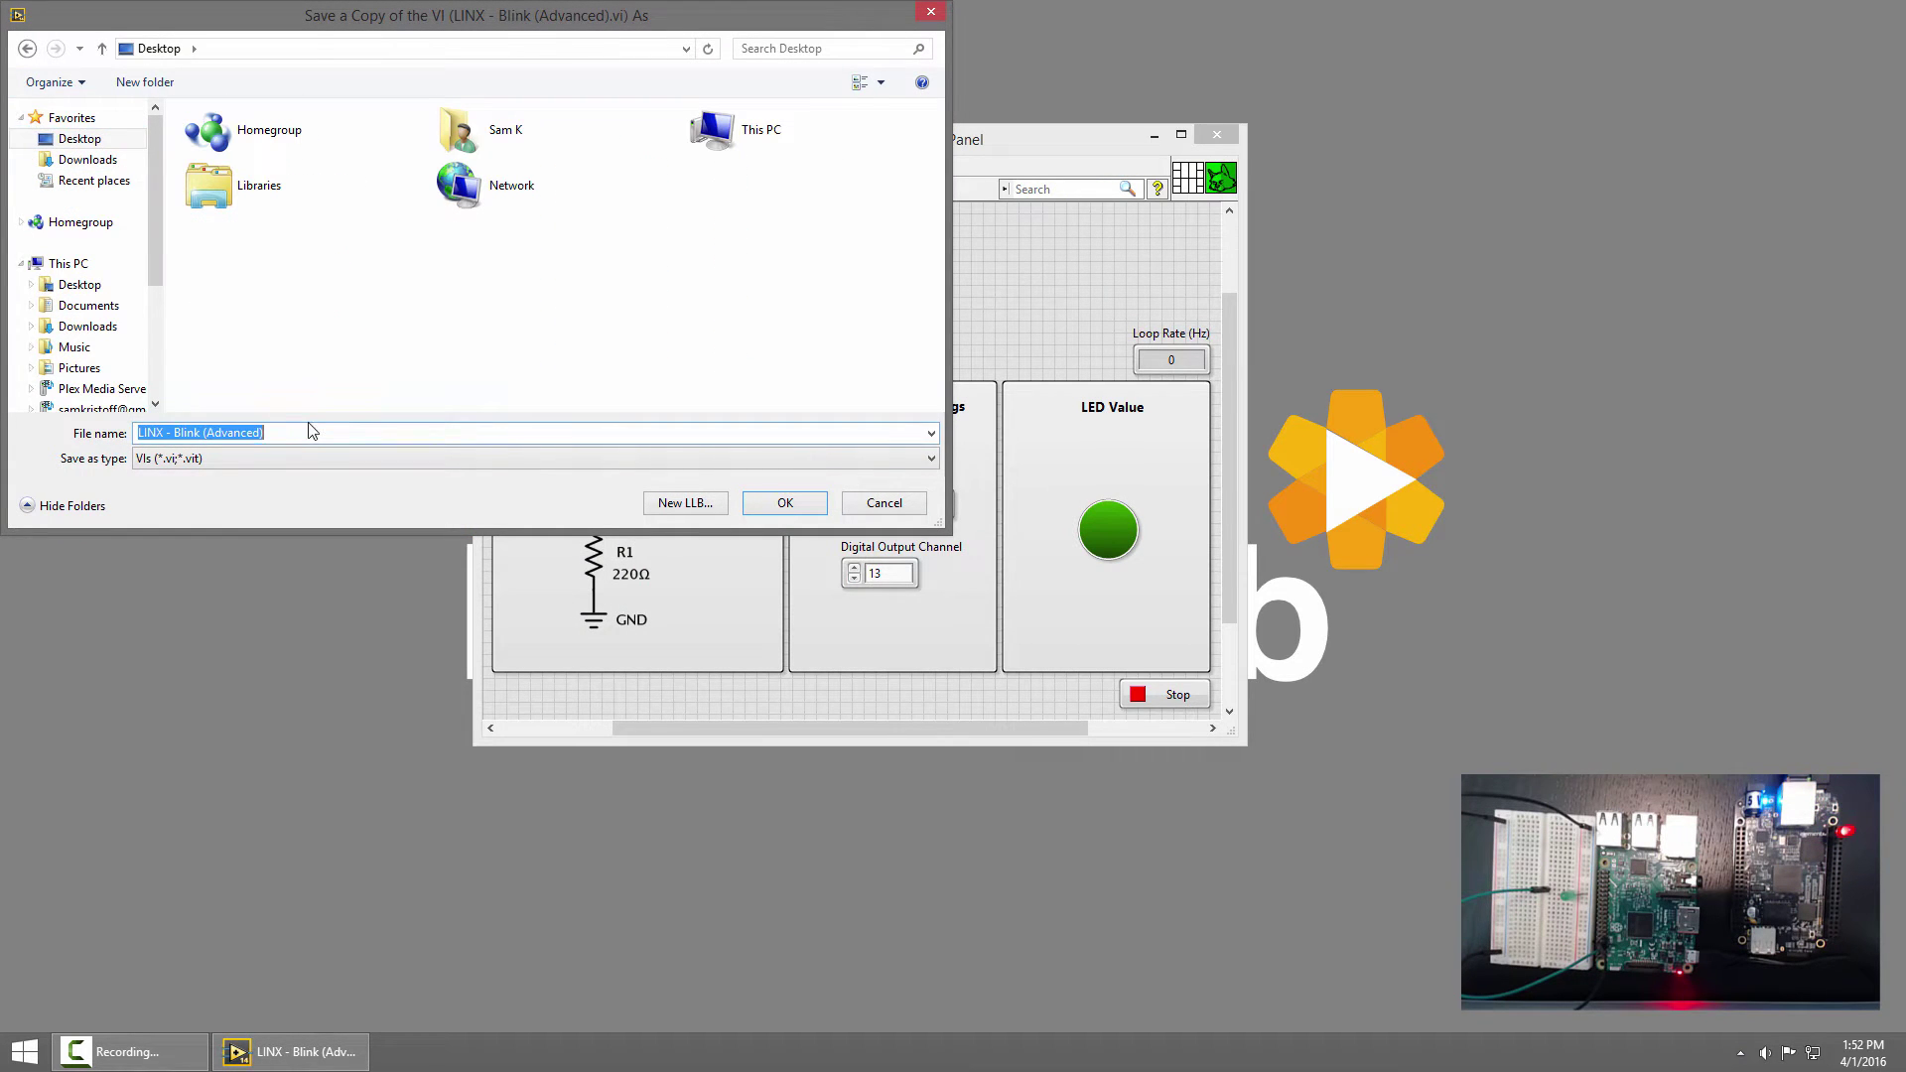
{"action": "type", "text": "Blink"}
{"action": "key", "text": "Return"}
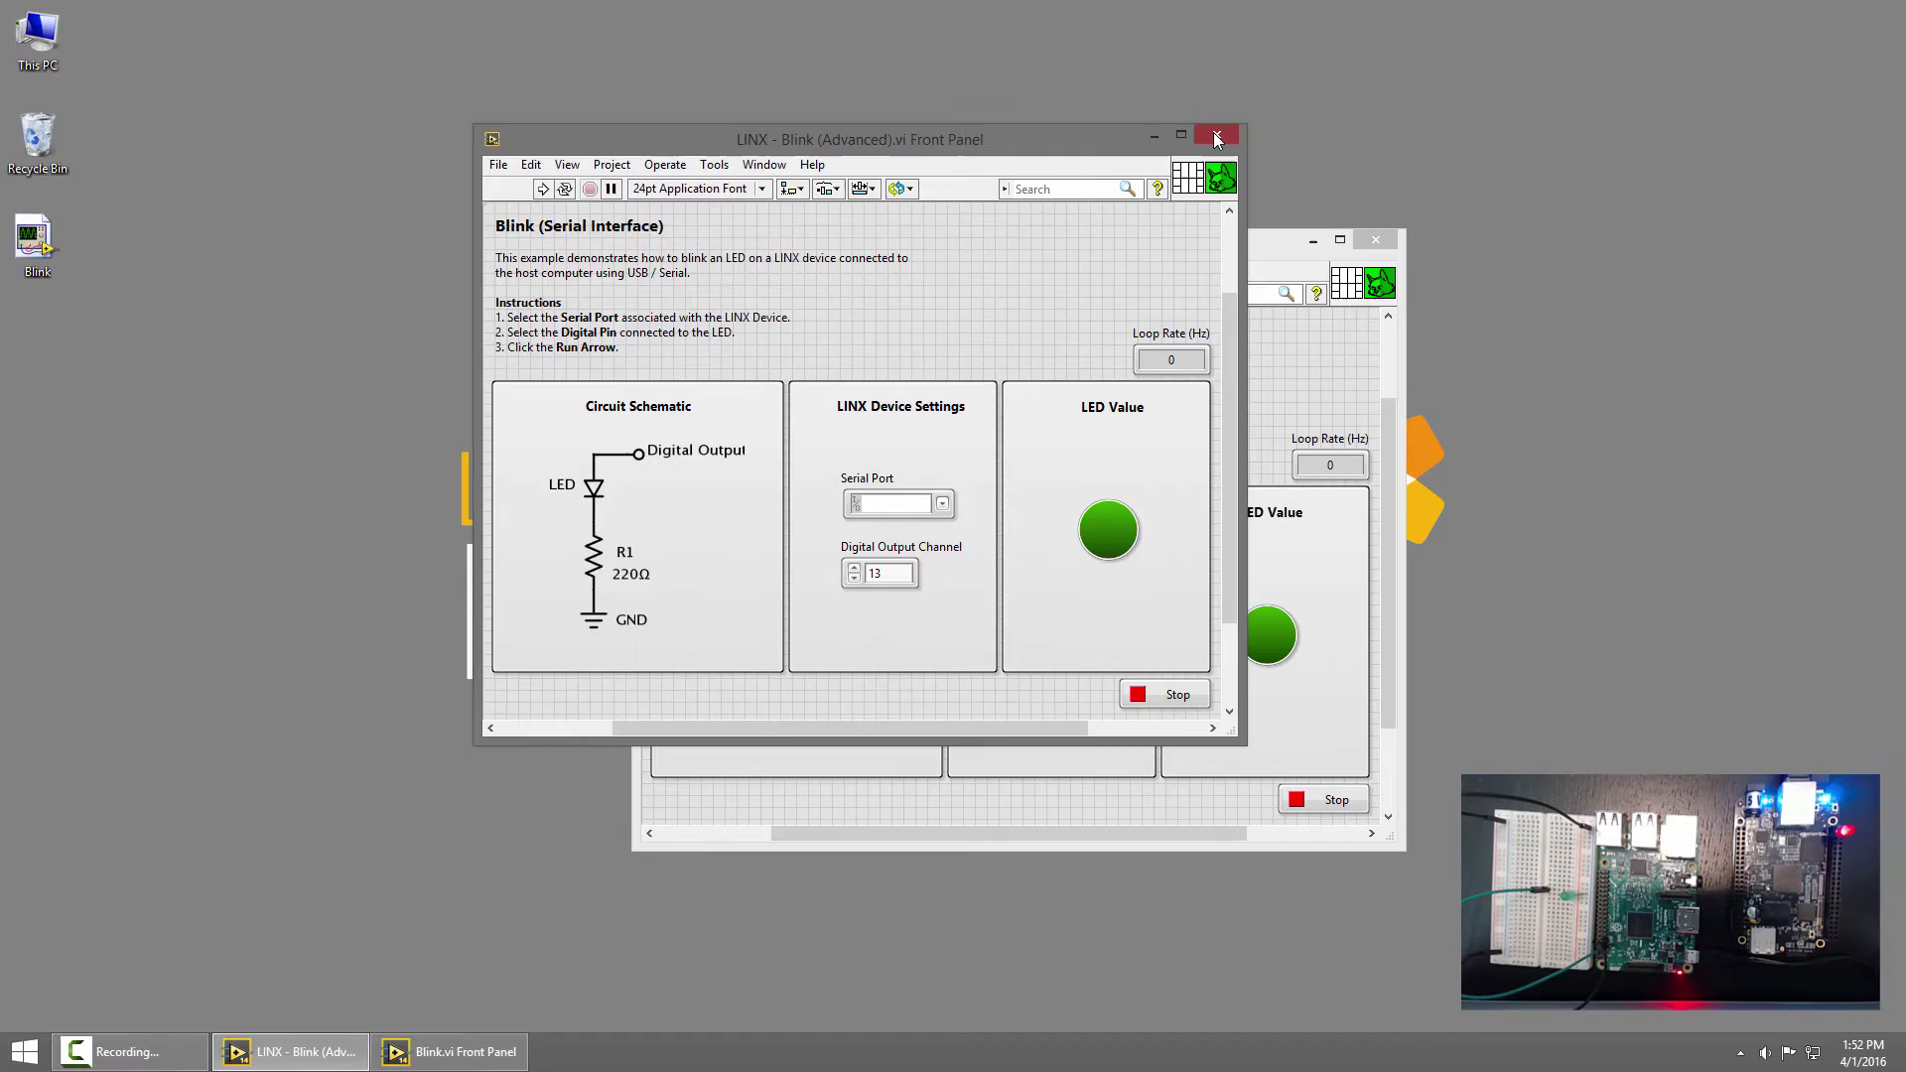
{"action": "left_click", "coordinate": [1216, 134]}
{"action": "left_click_drag", "start_coordinate": [1110, 243], "coordinate": [1139, 159]}
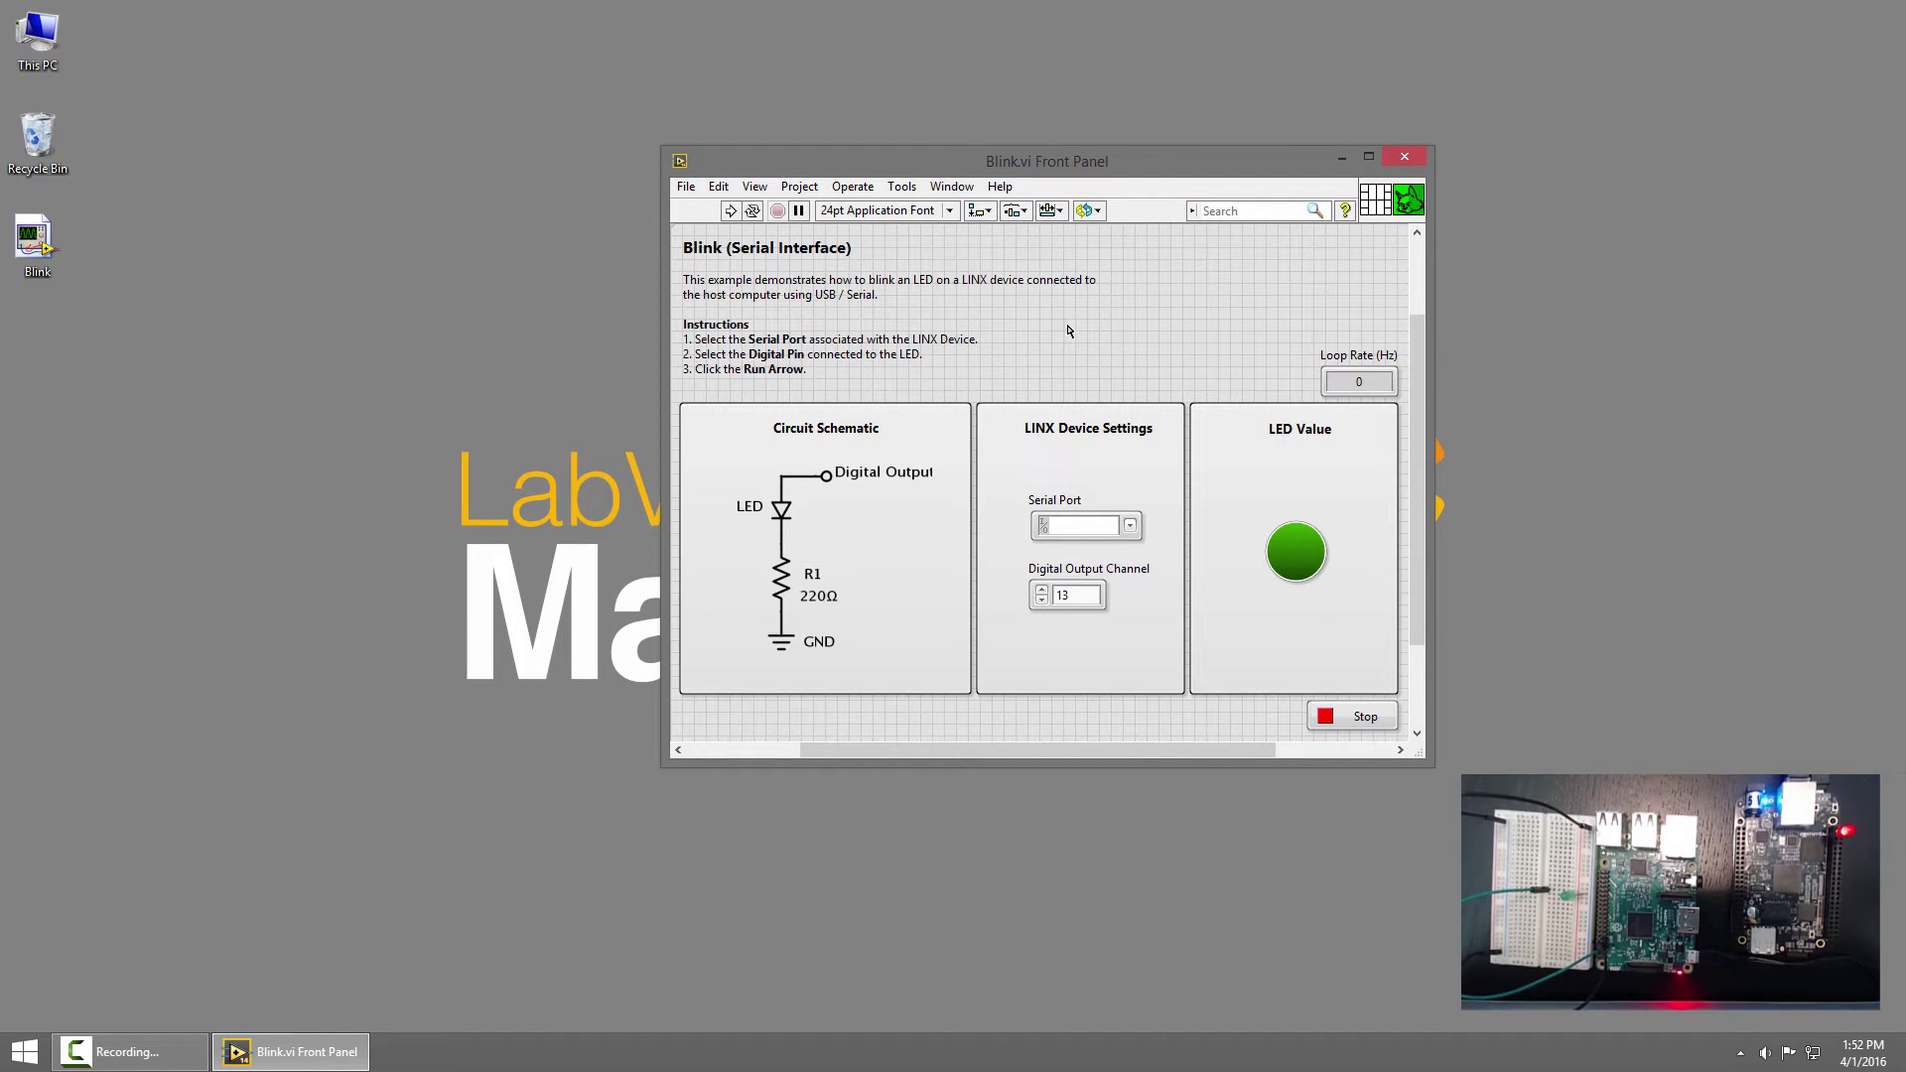
- Create an empty project, Untitled Project 3, and add the open Blink.vi to it
{"action": "left_click", "coordinate": [688, 191]}
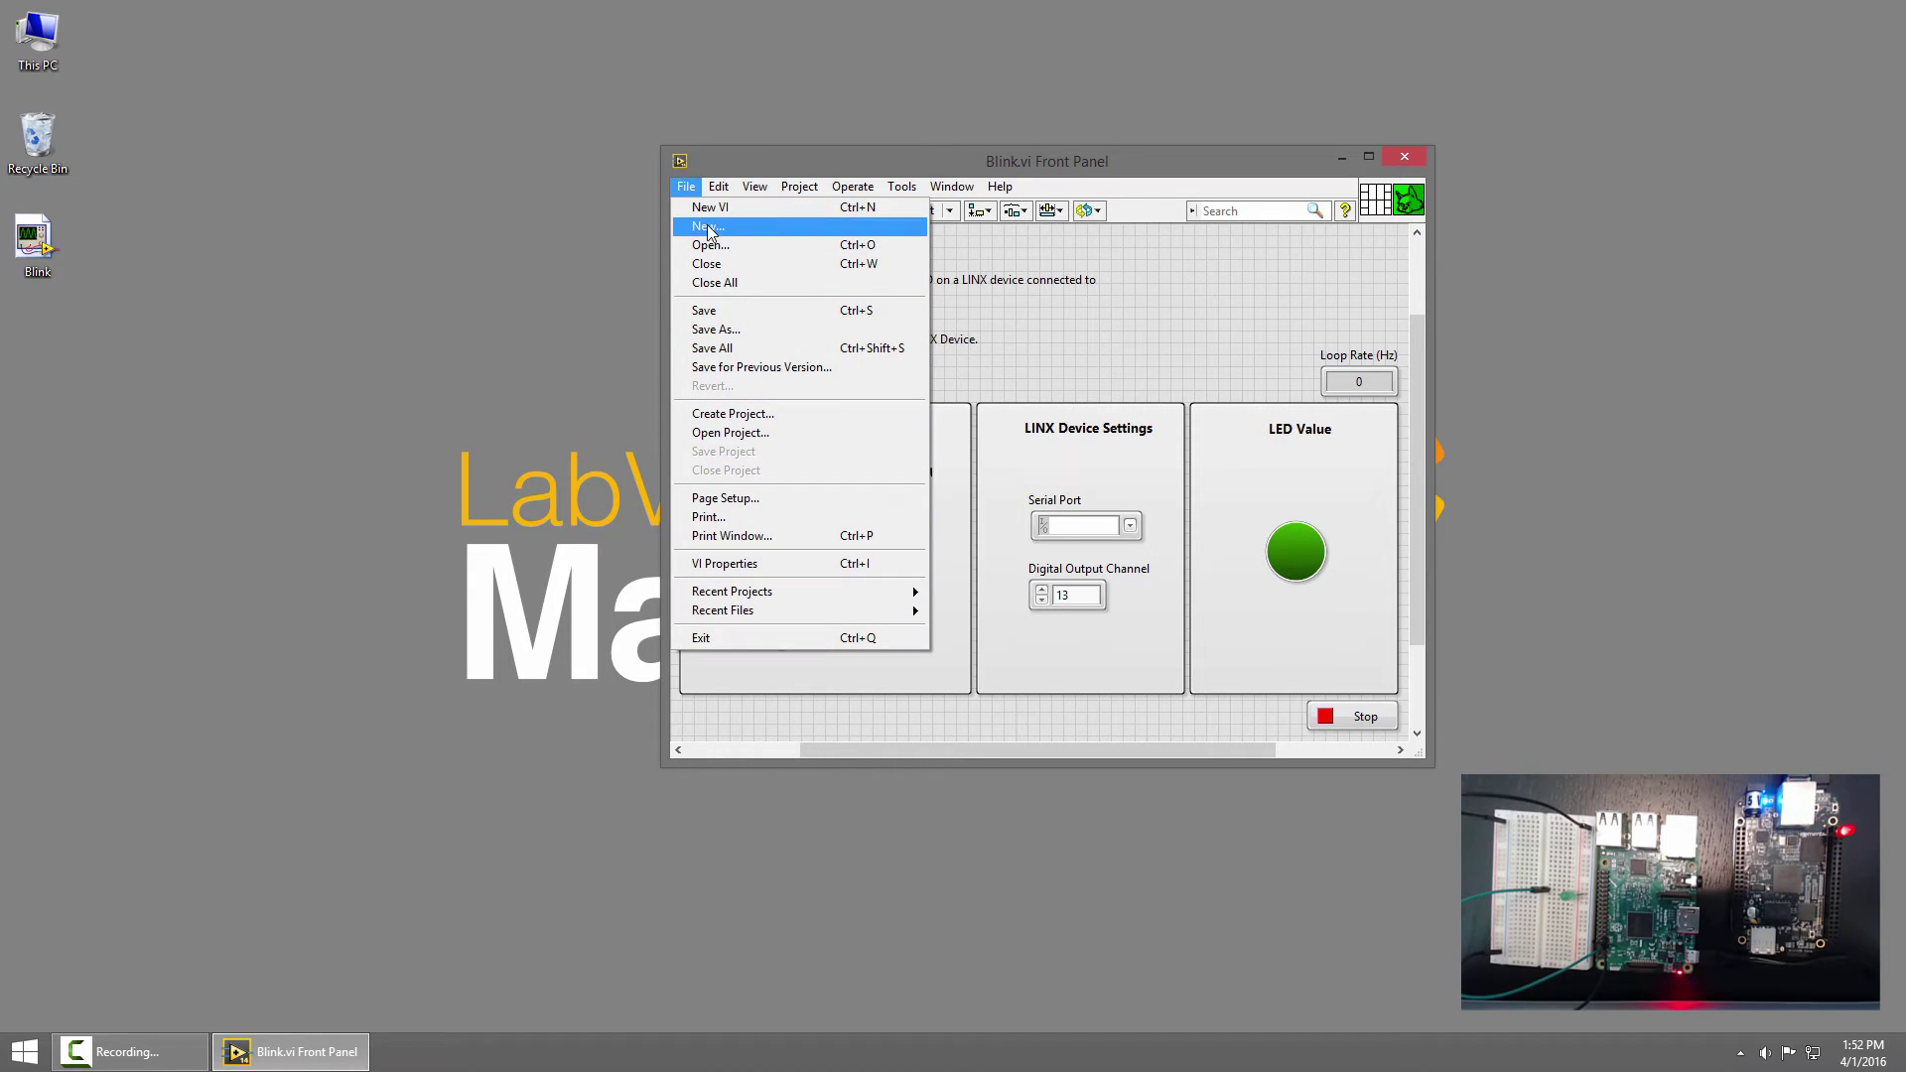
{"action": "left_click", "coordinate": [710, 235]}
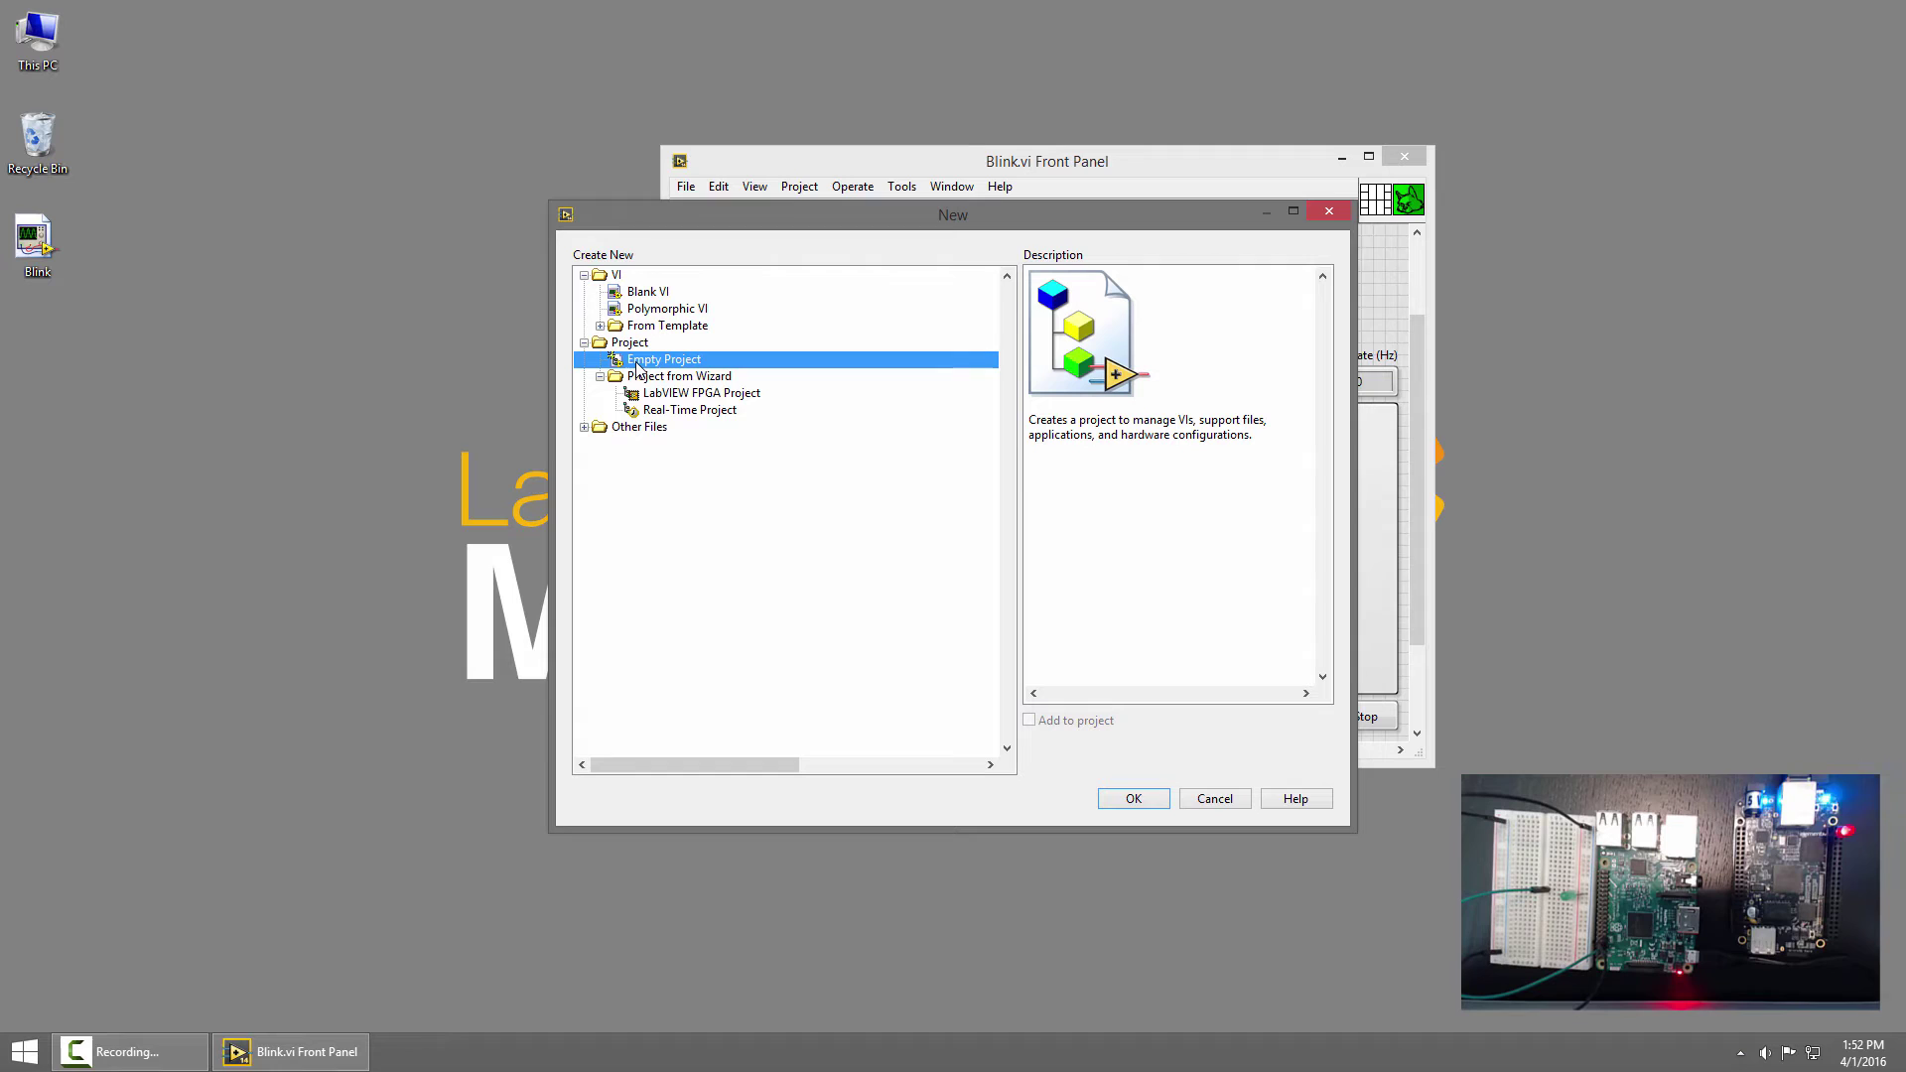
{"action": "left_click", "coordinate": [1133, 799]}
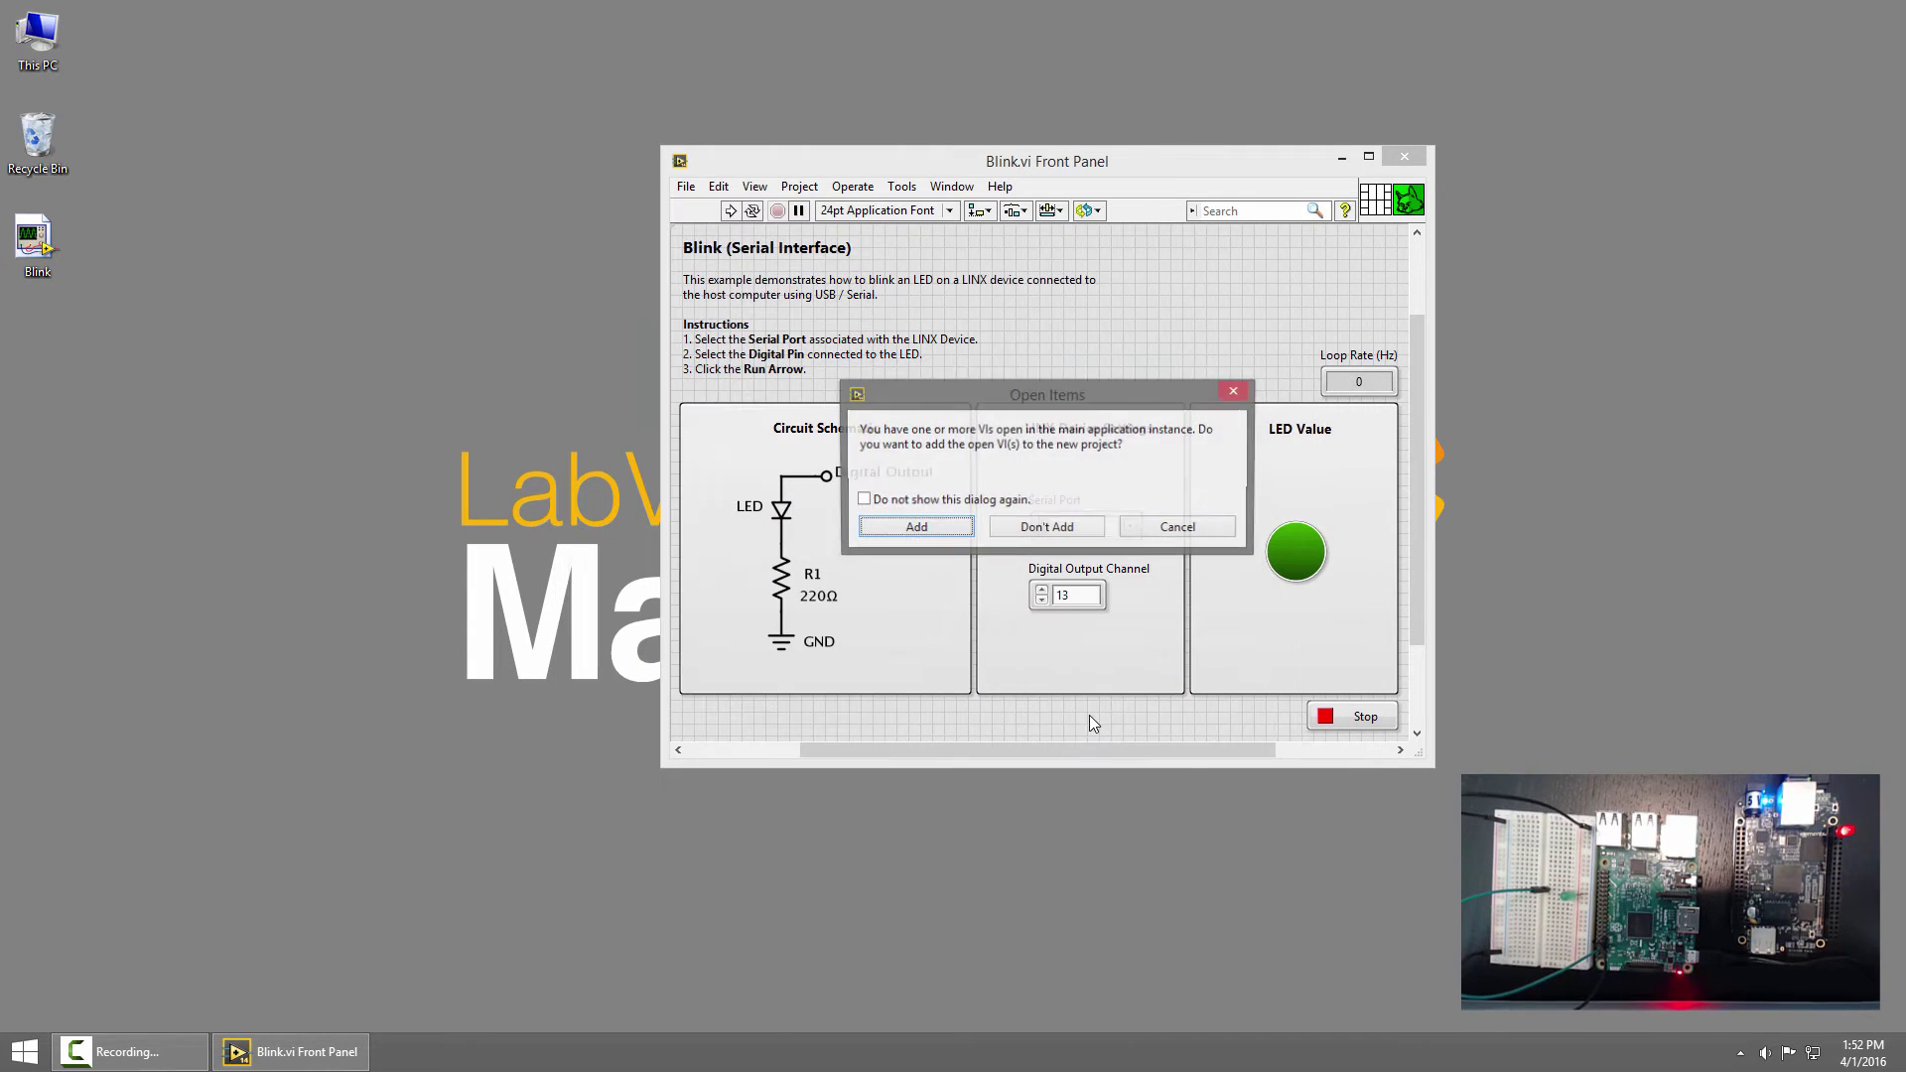
{"action": "left_click", "coordinate": [914, 527]}
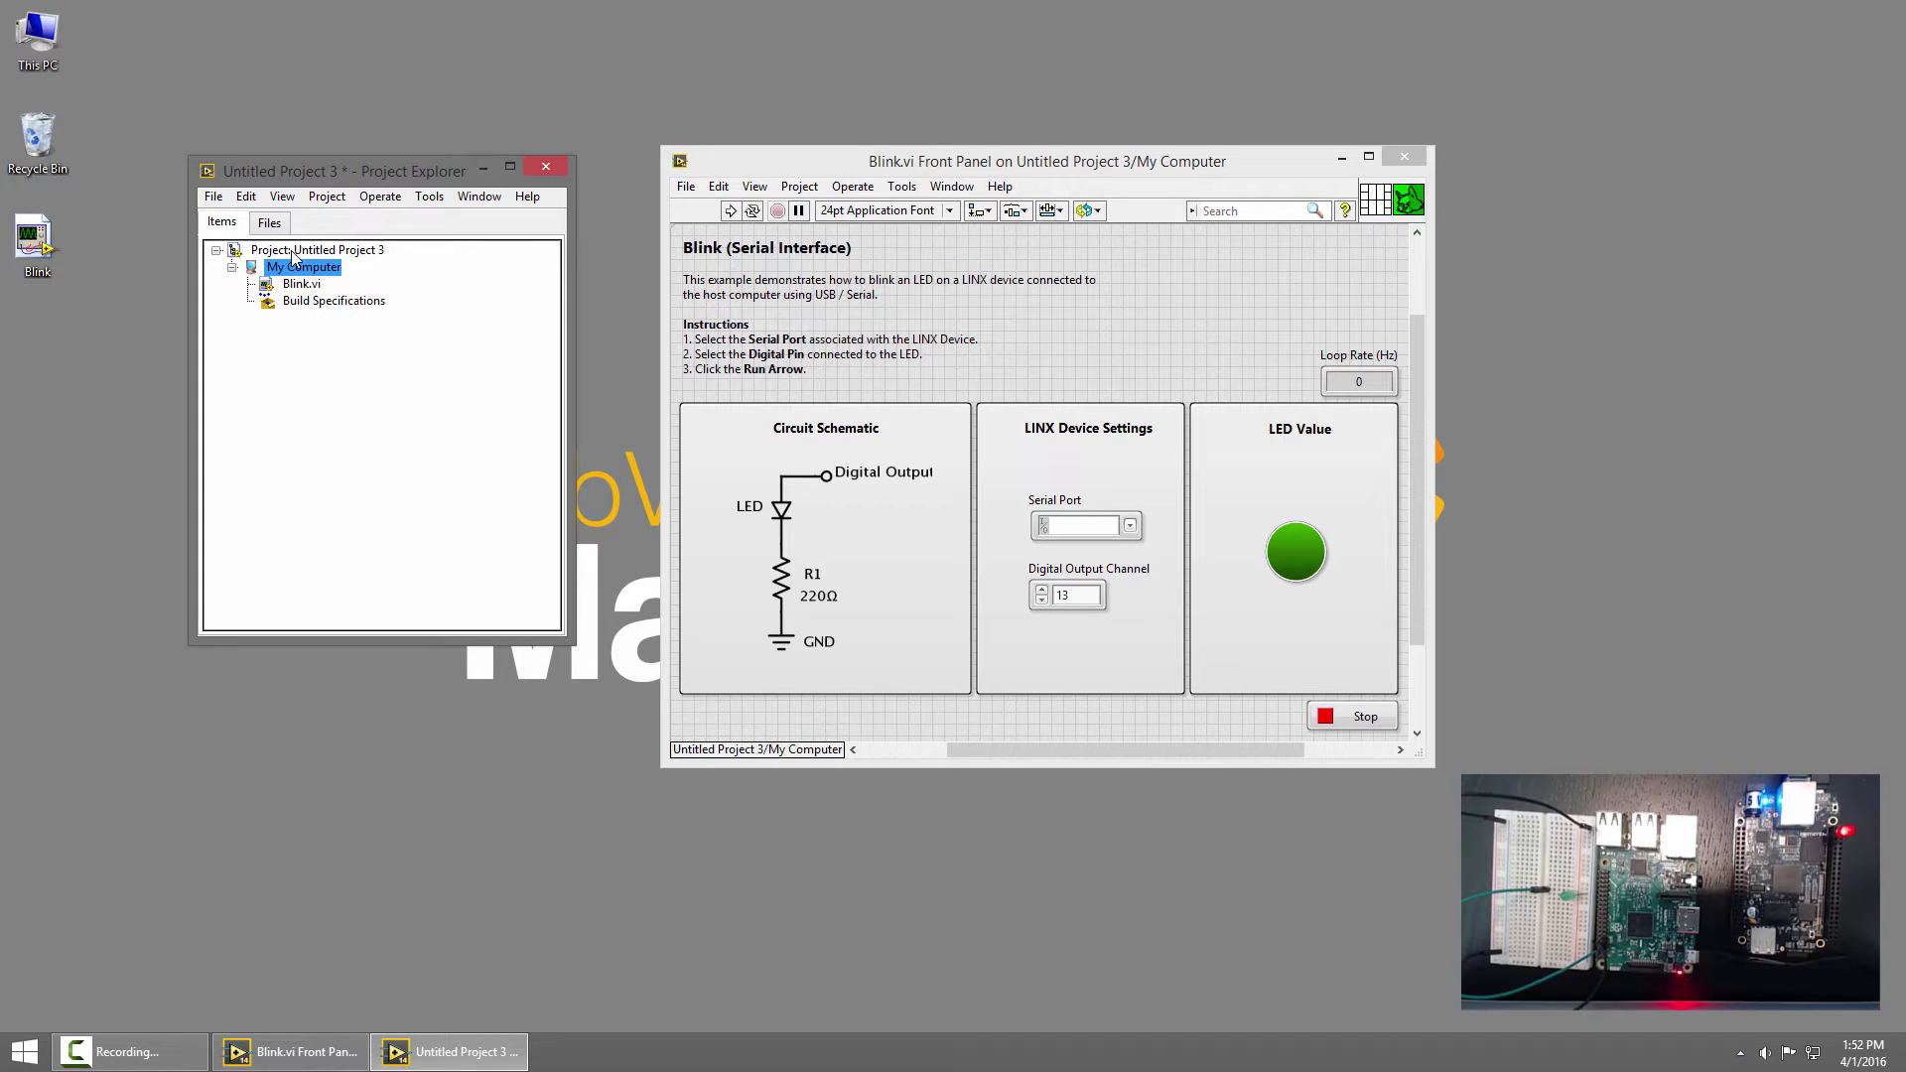
- Add the detected LINX beaglebone device at 192.168.1.91 as a project target
{"action": "right_click", "coordinate": [295, 253]}
{"action": "mouse_move", "coordinate": [310, 261]}
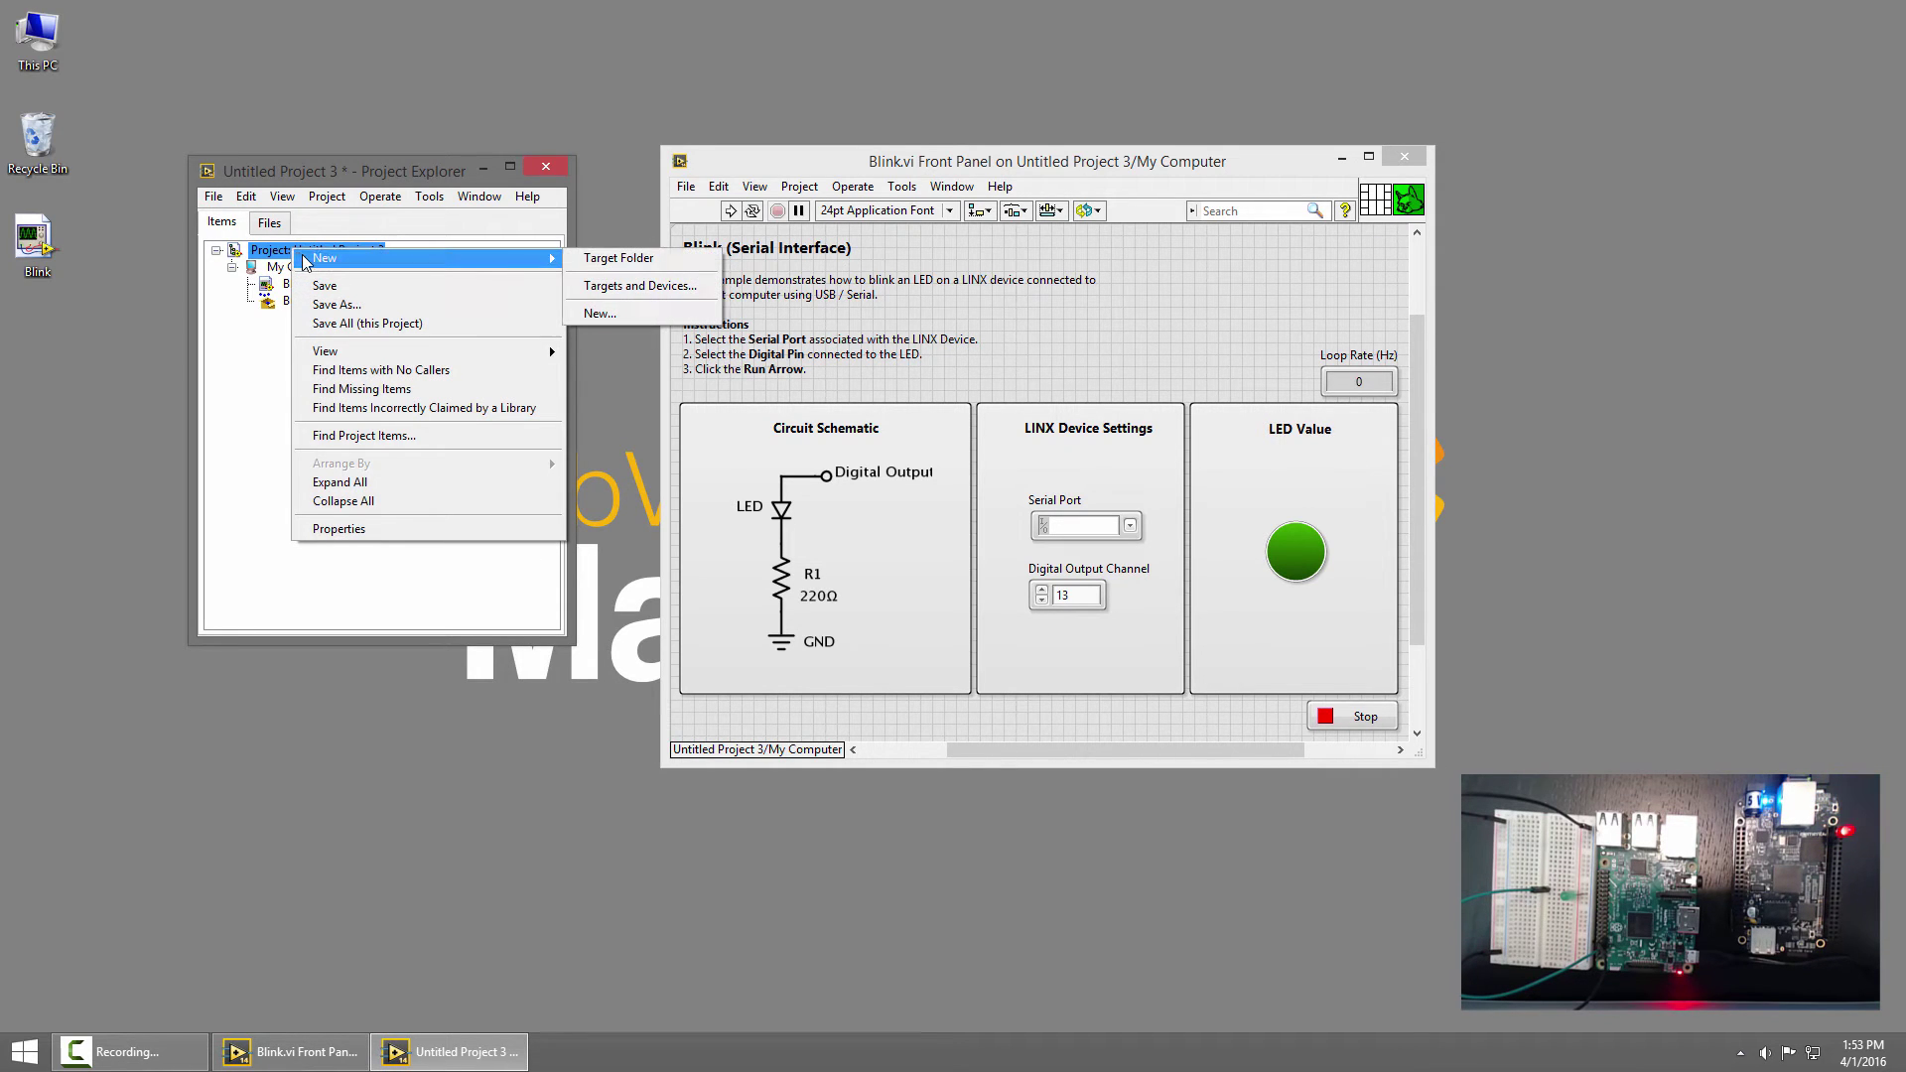
{"action": "left_click", "coordinate": [641, 286]}
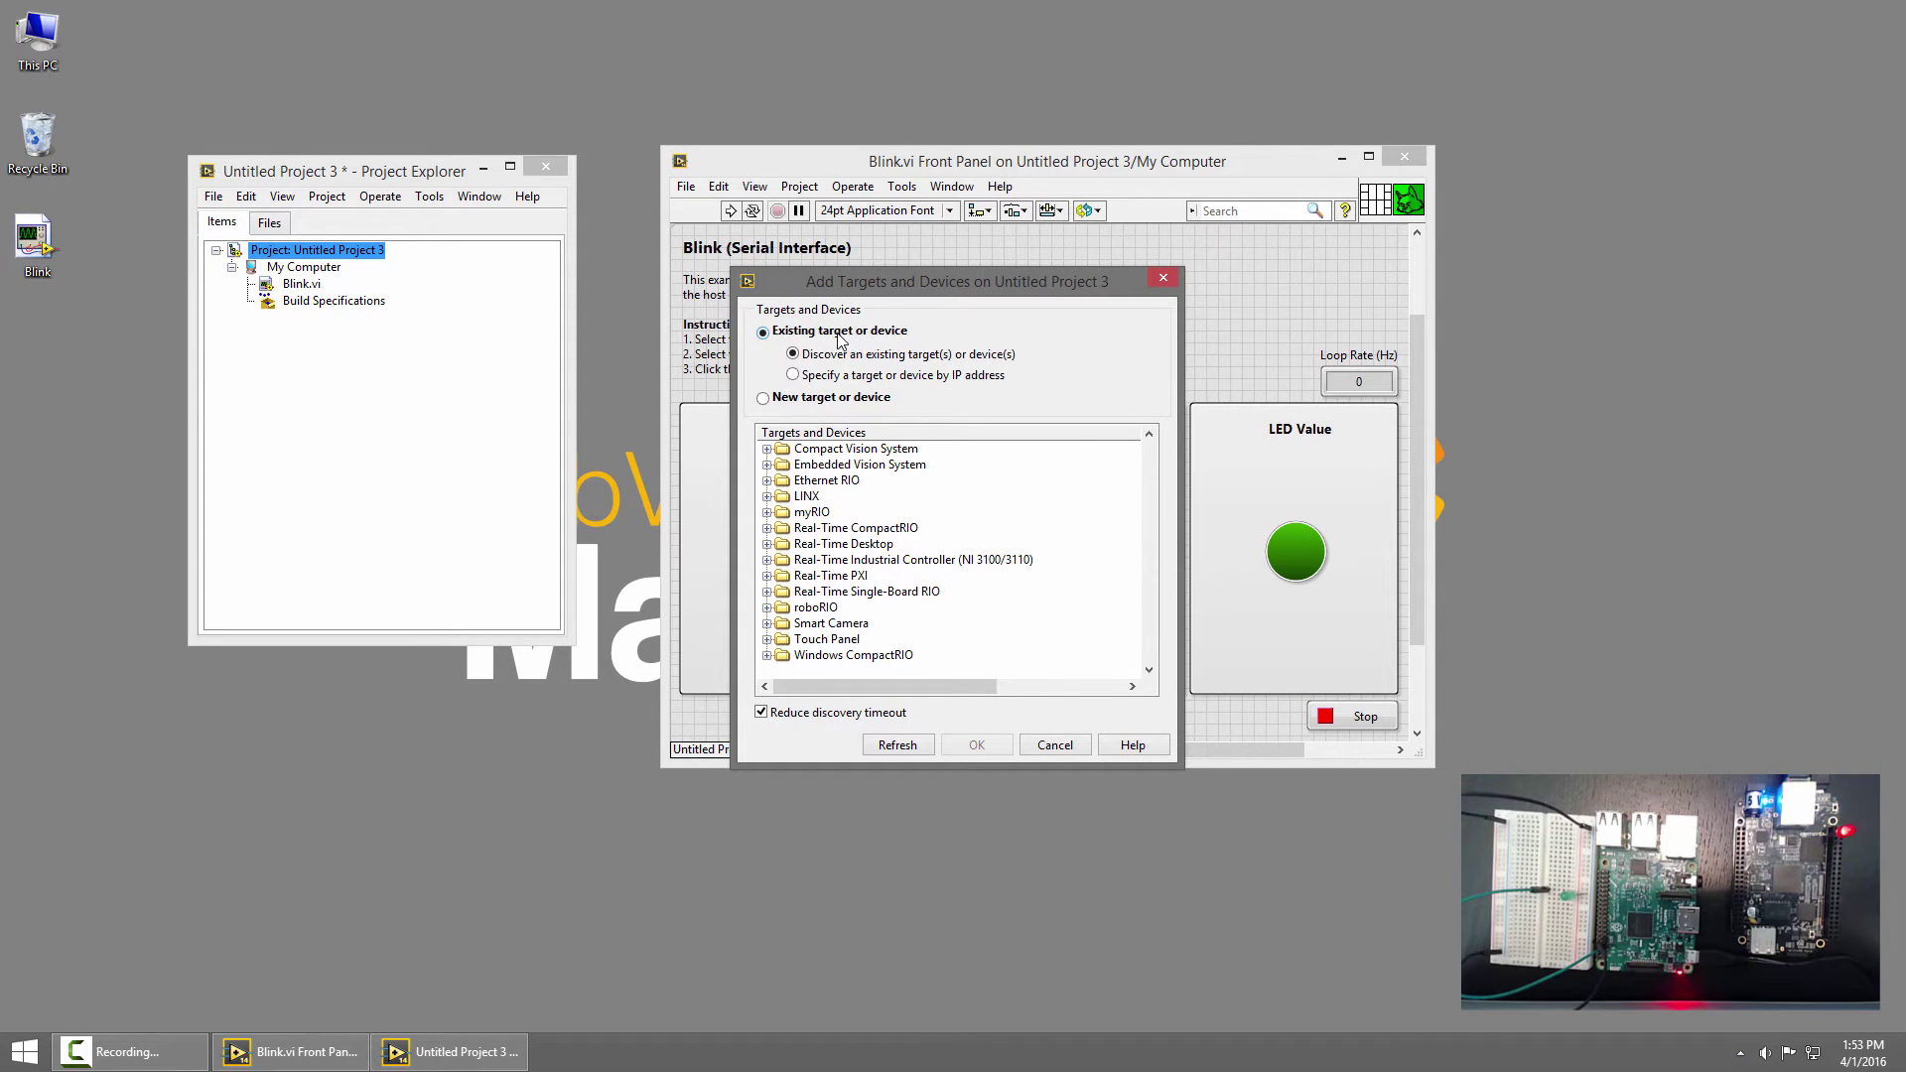
{"action": "left_click", "coordinate": [766, 497]}
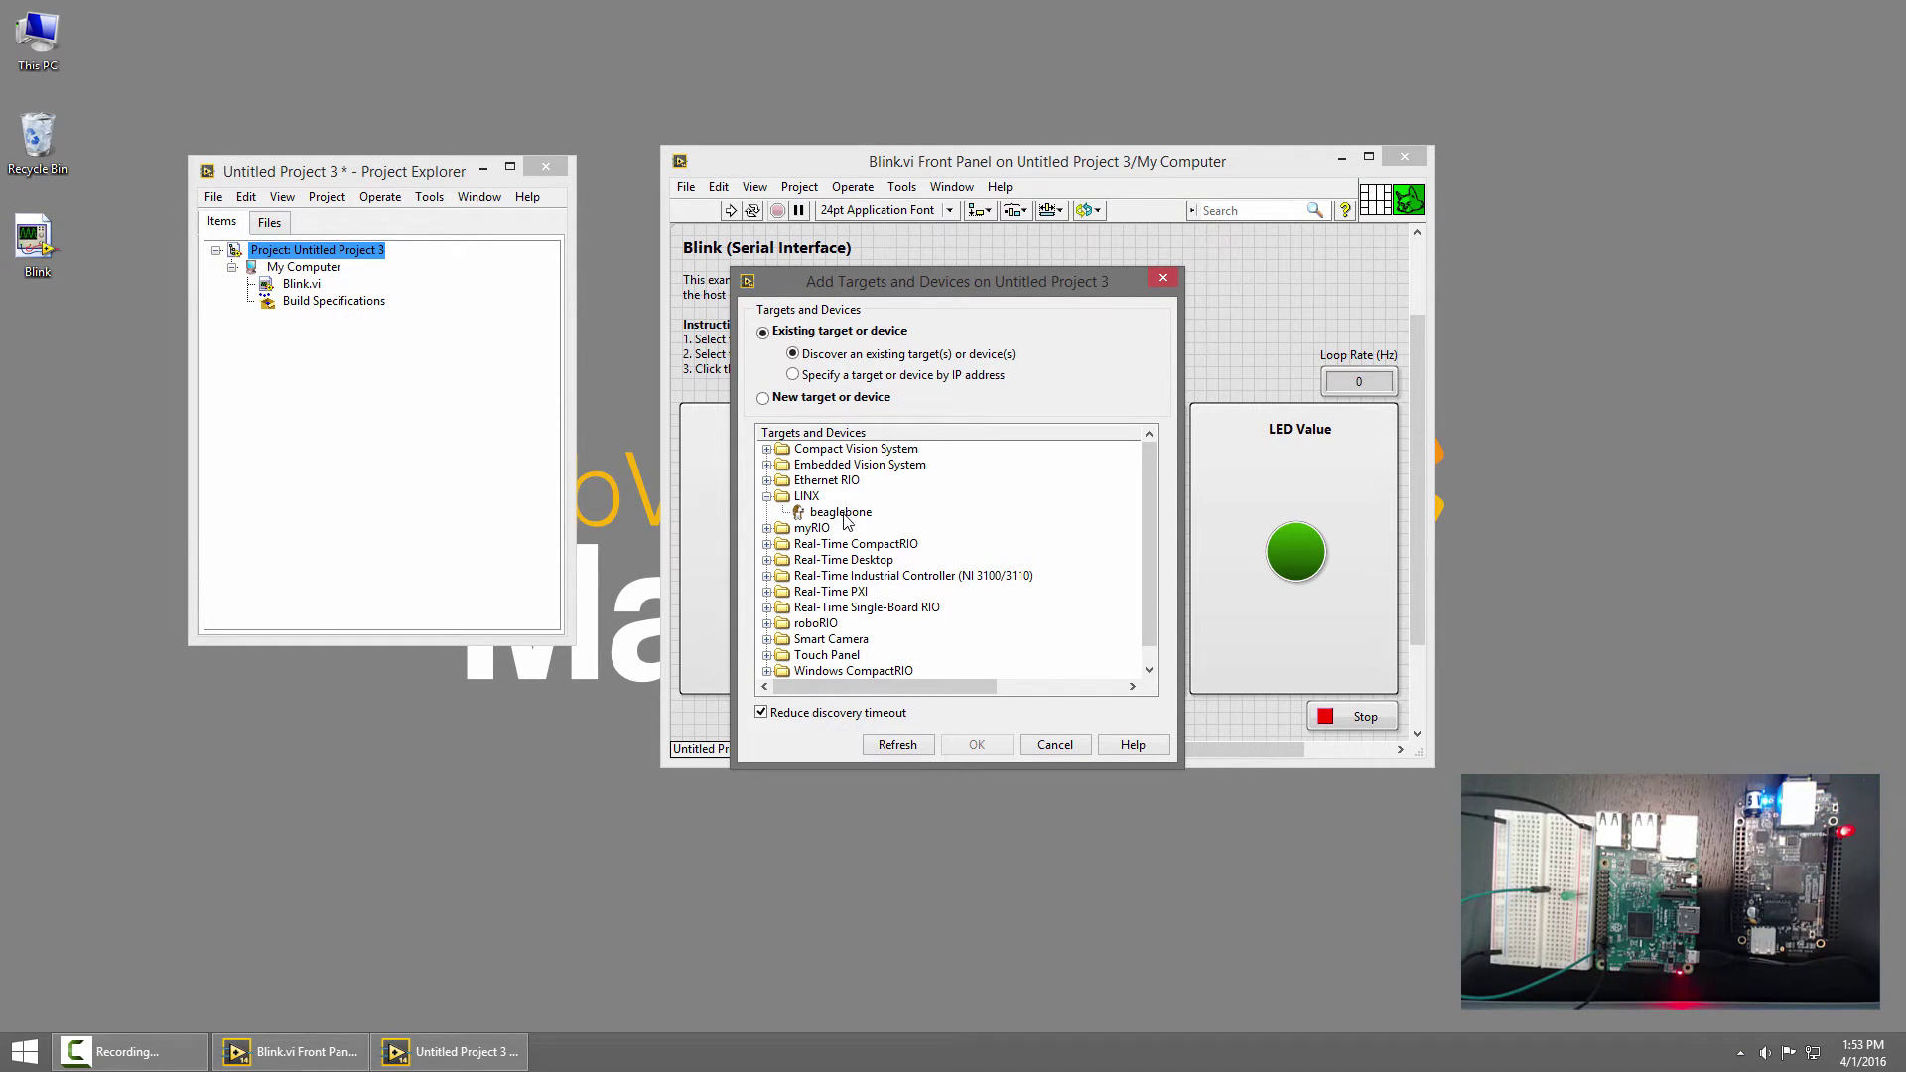
{"action": "left_click", "coordinate": [844, 513]}
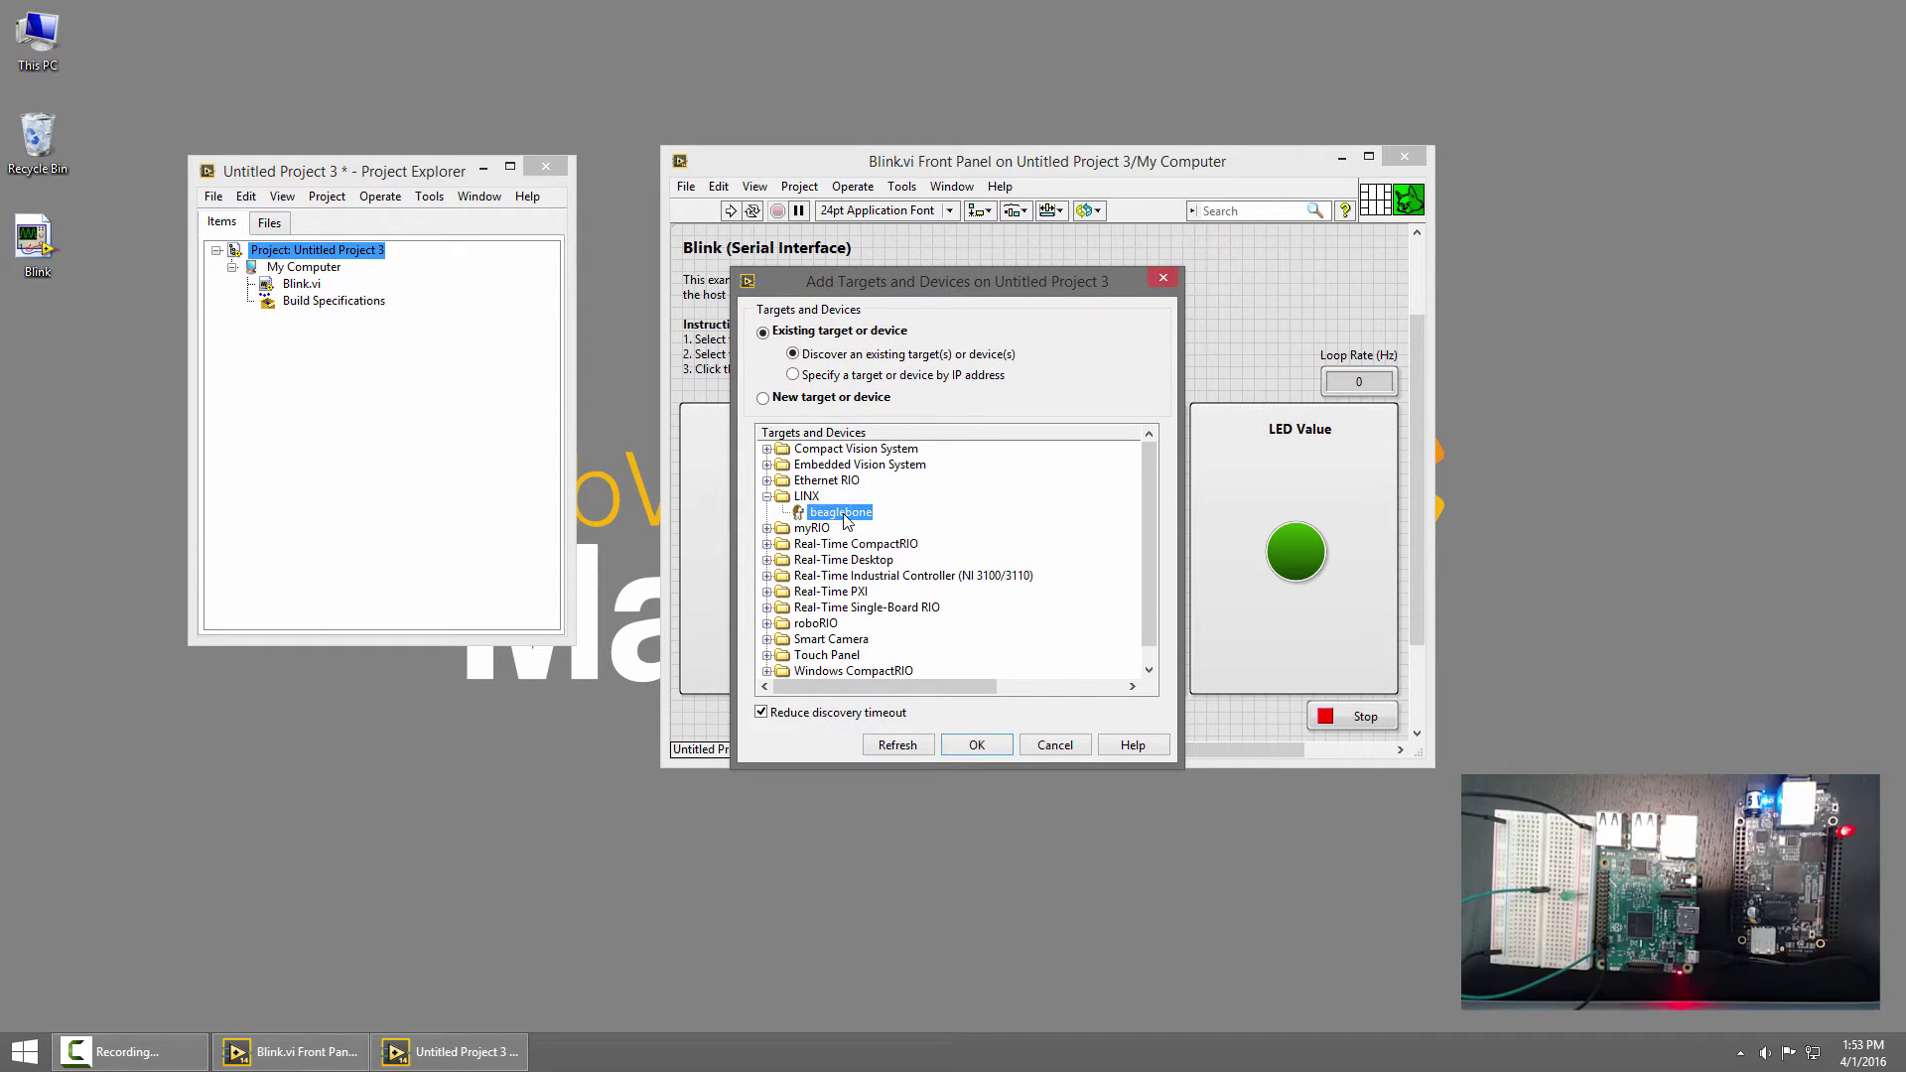
{"action": "left_click", "coordinate": [983, 743]}
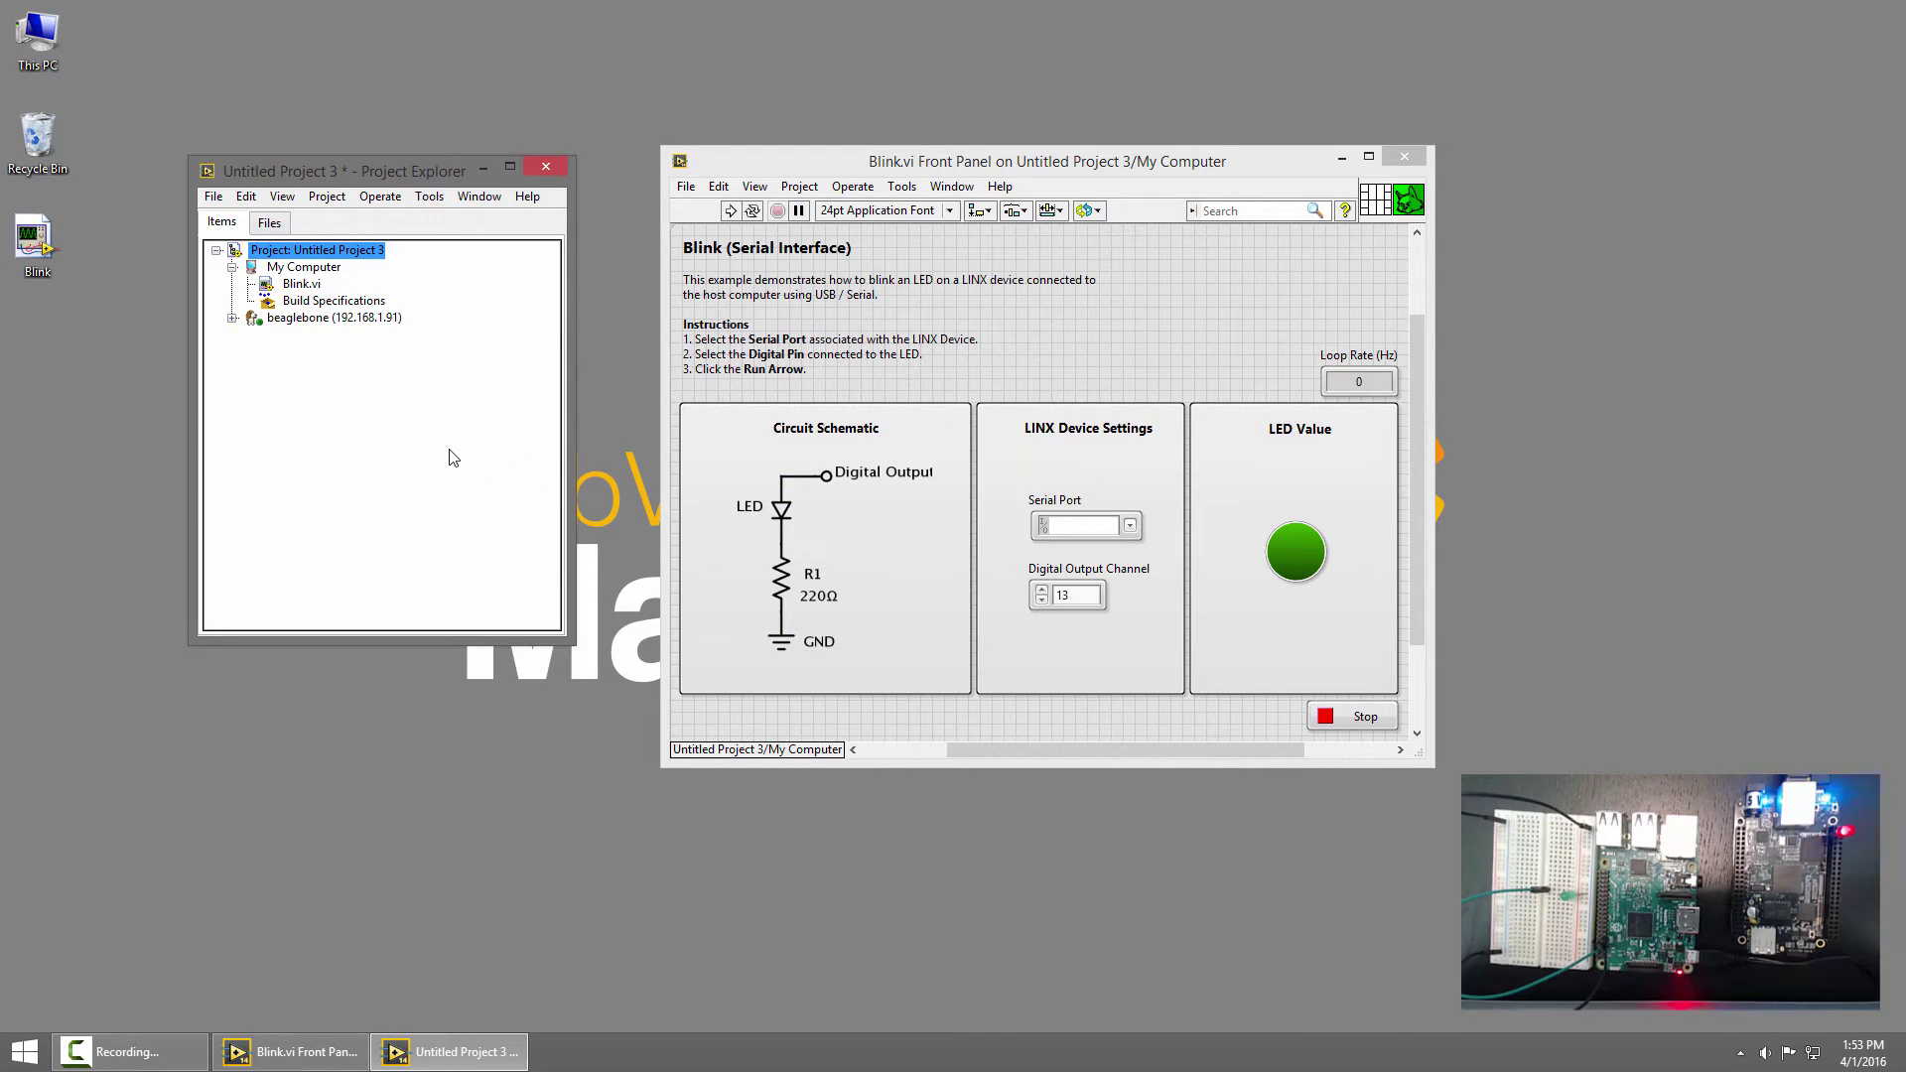
{"action": "left_click", "coordinate": [357, 321]}
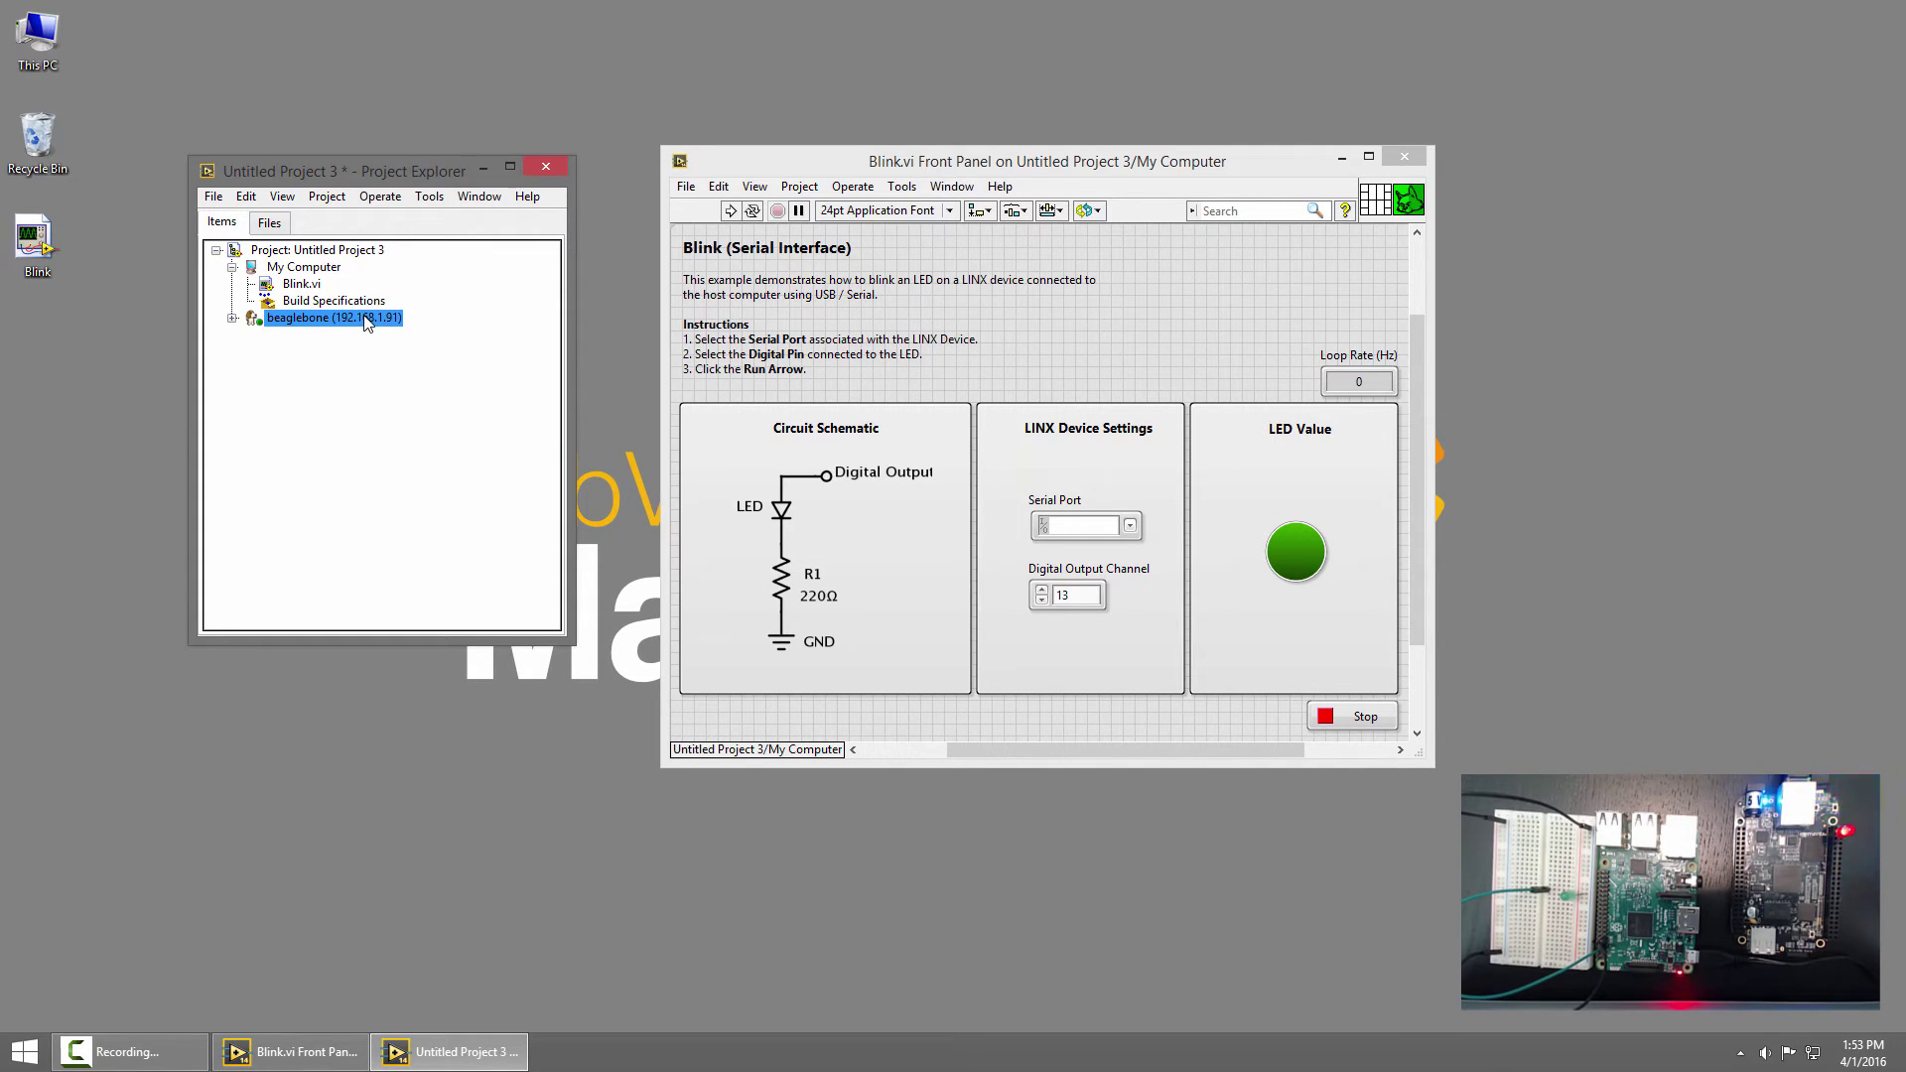
- Add a LINX Raspberry Pi 2 B target to the project
{"action": "right_click", "coordinate": [357, 257]}
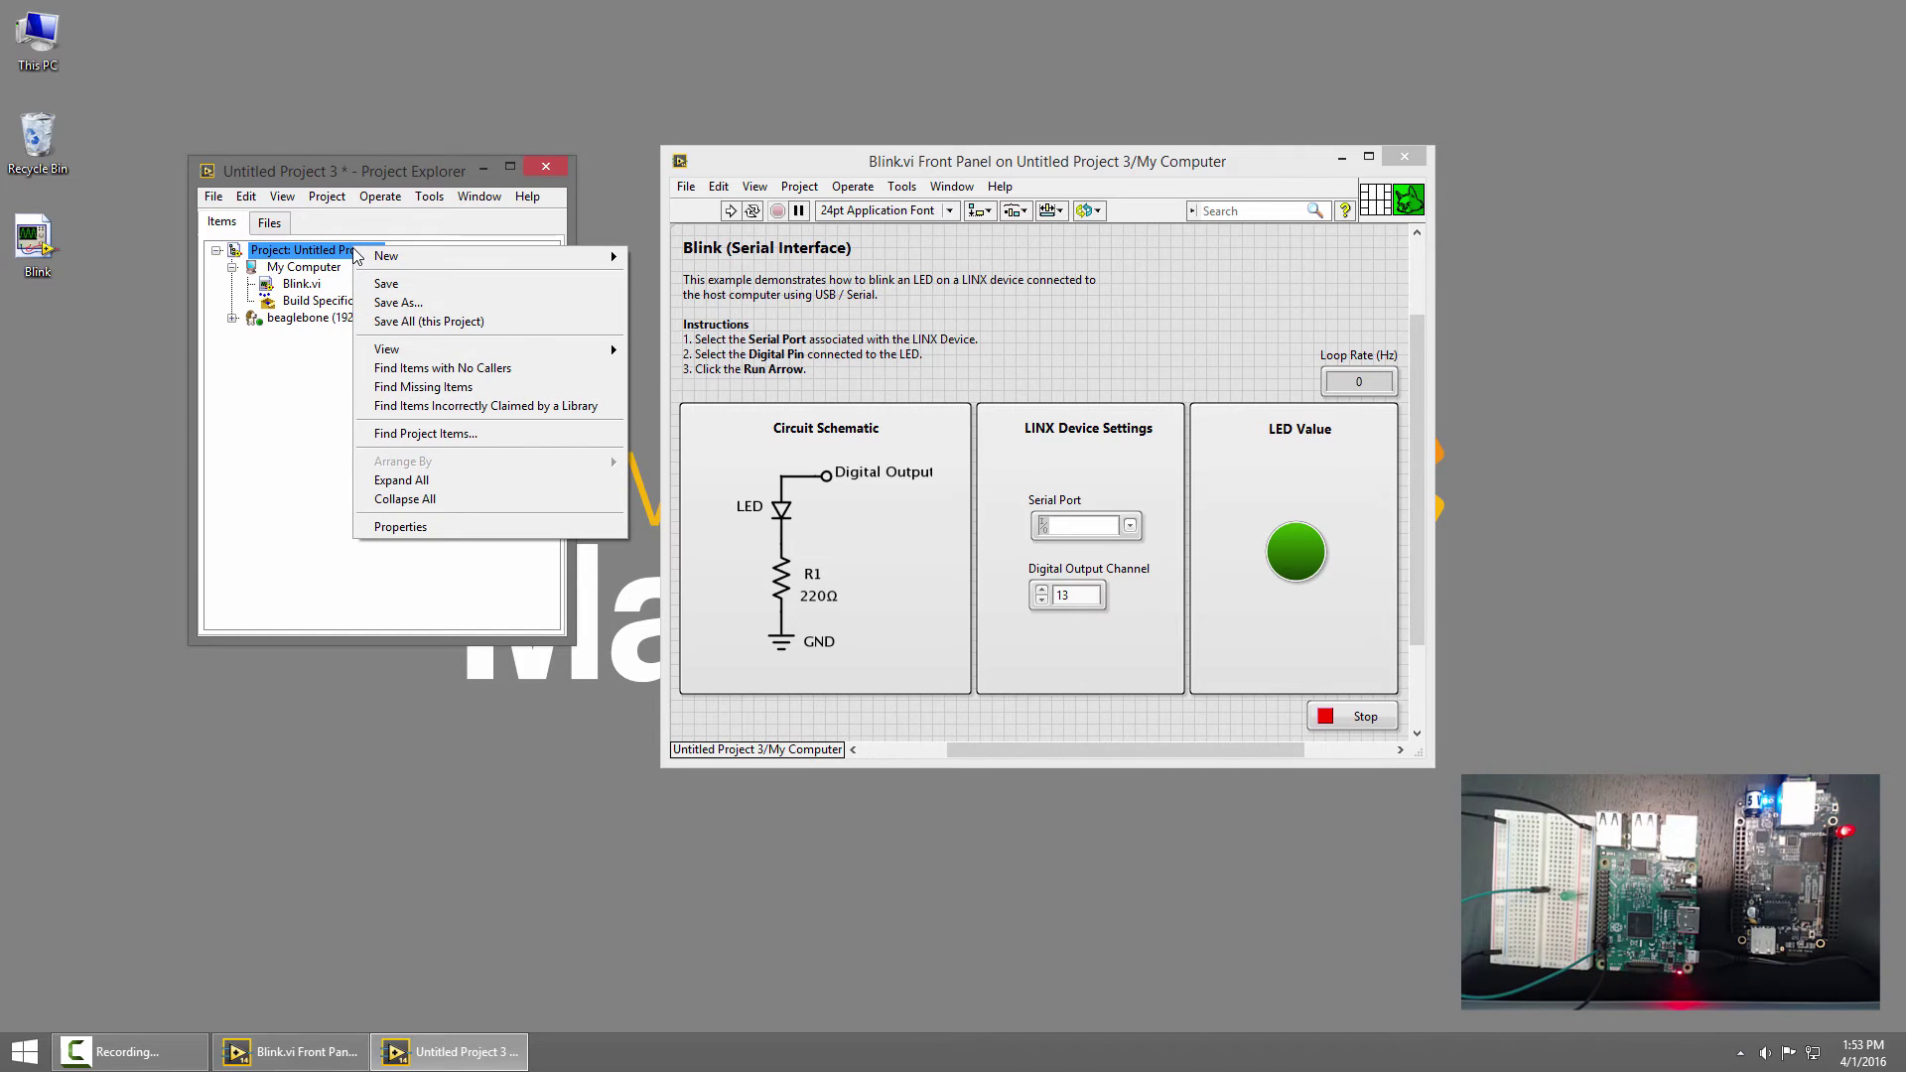
{"action": "mouse_move", "coordinate": [370, 260]}
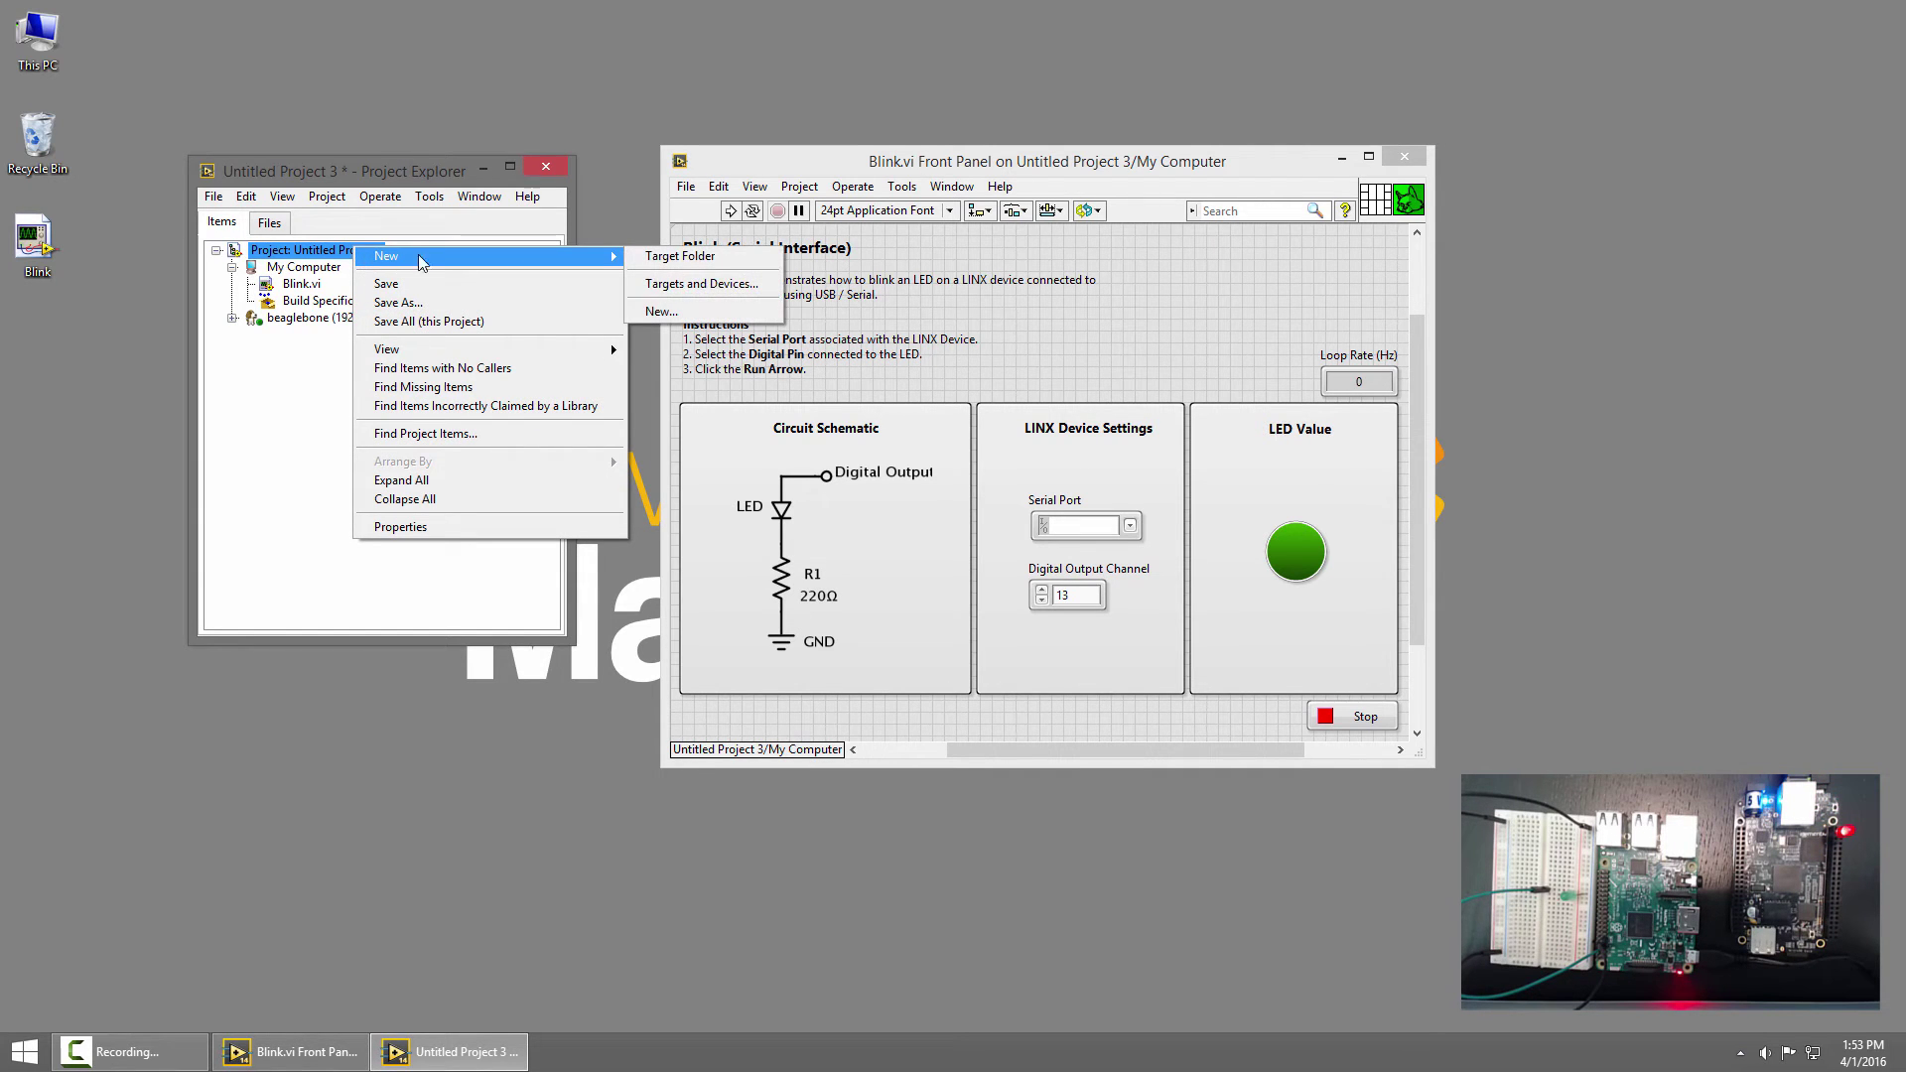
{"action": "left_click", "coordinate": [698, 286]}
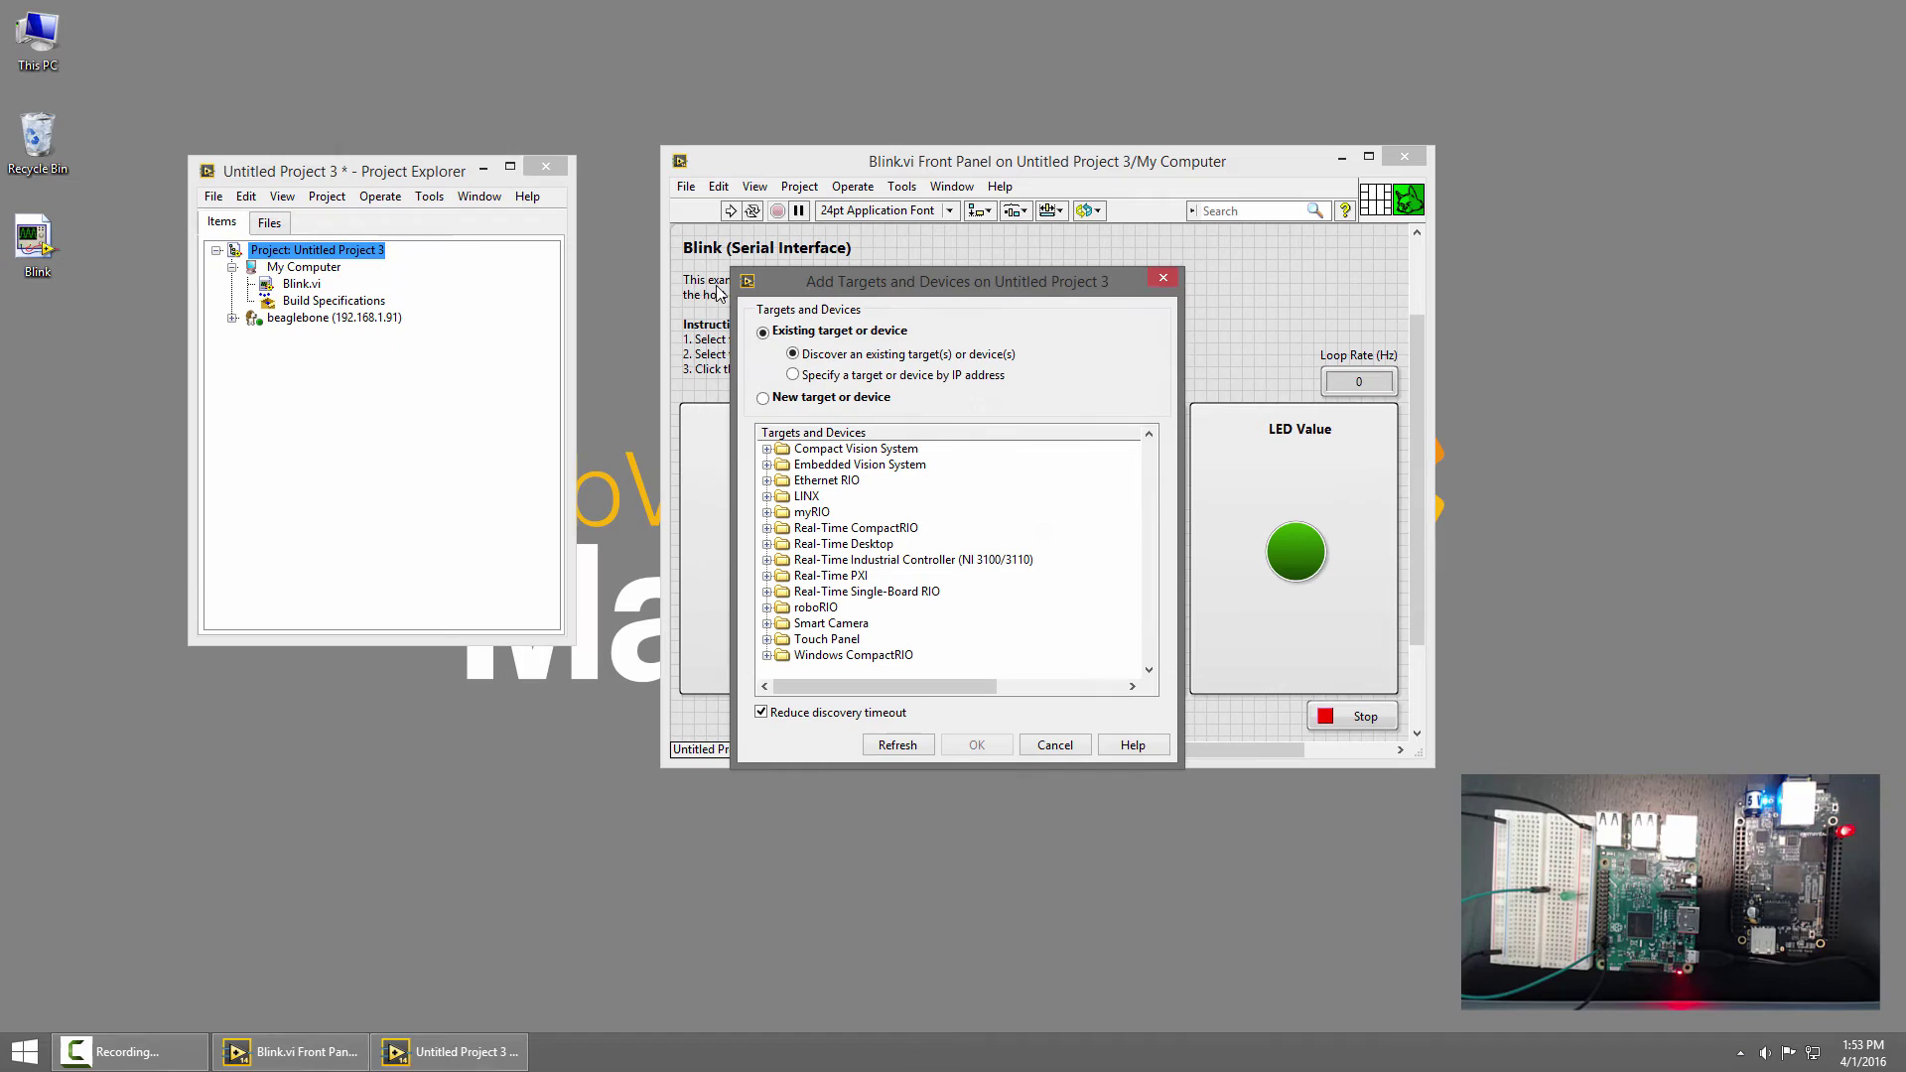
{"action": "left_click", "coordinate": [765, 399]}
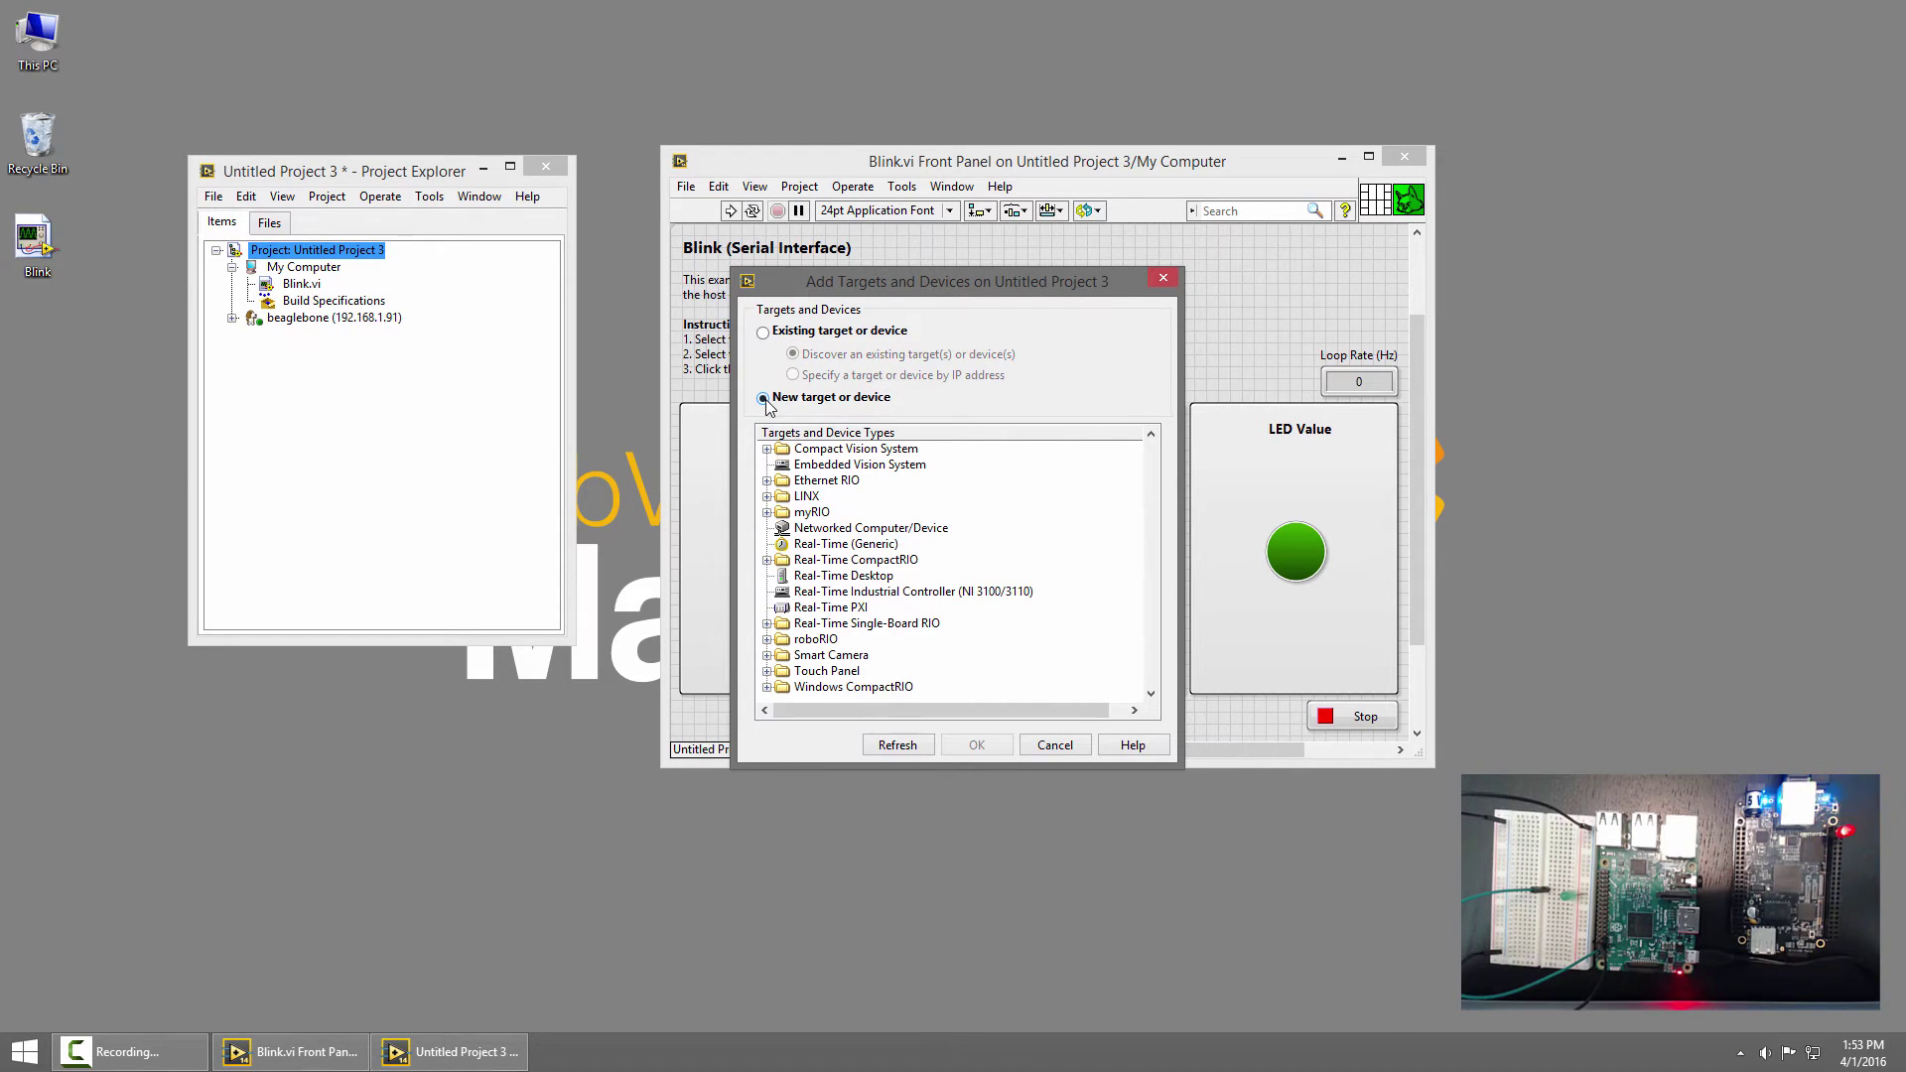
{"action": "left_click", "coordinate": [768, 497]}
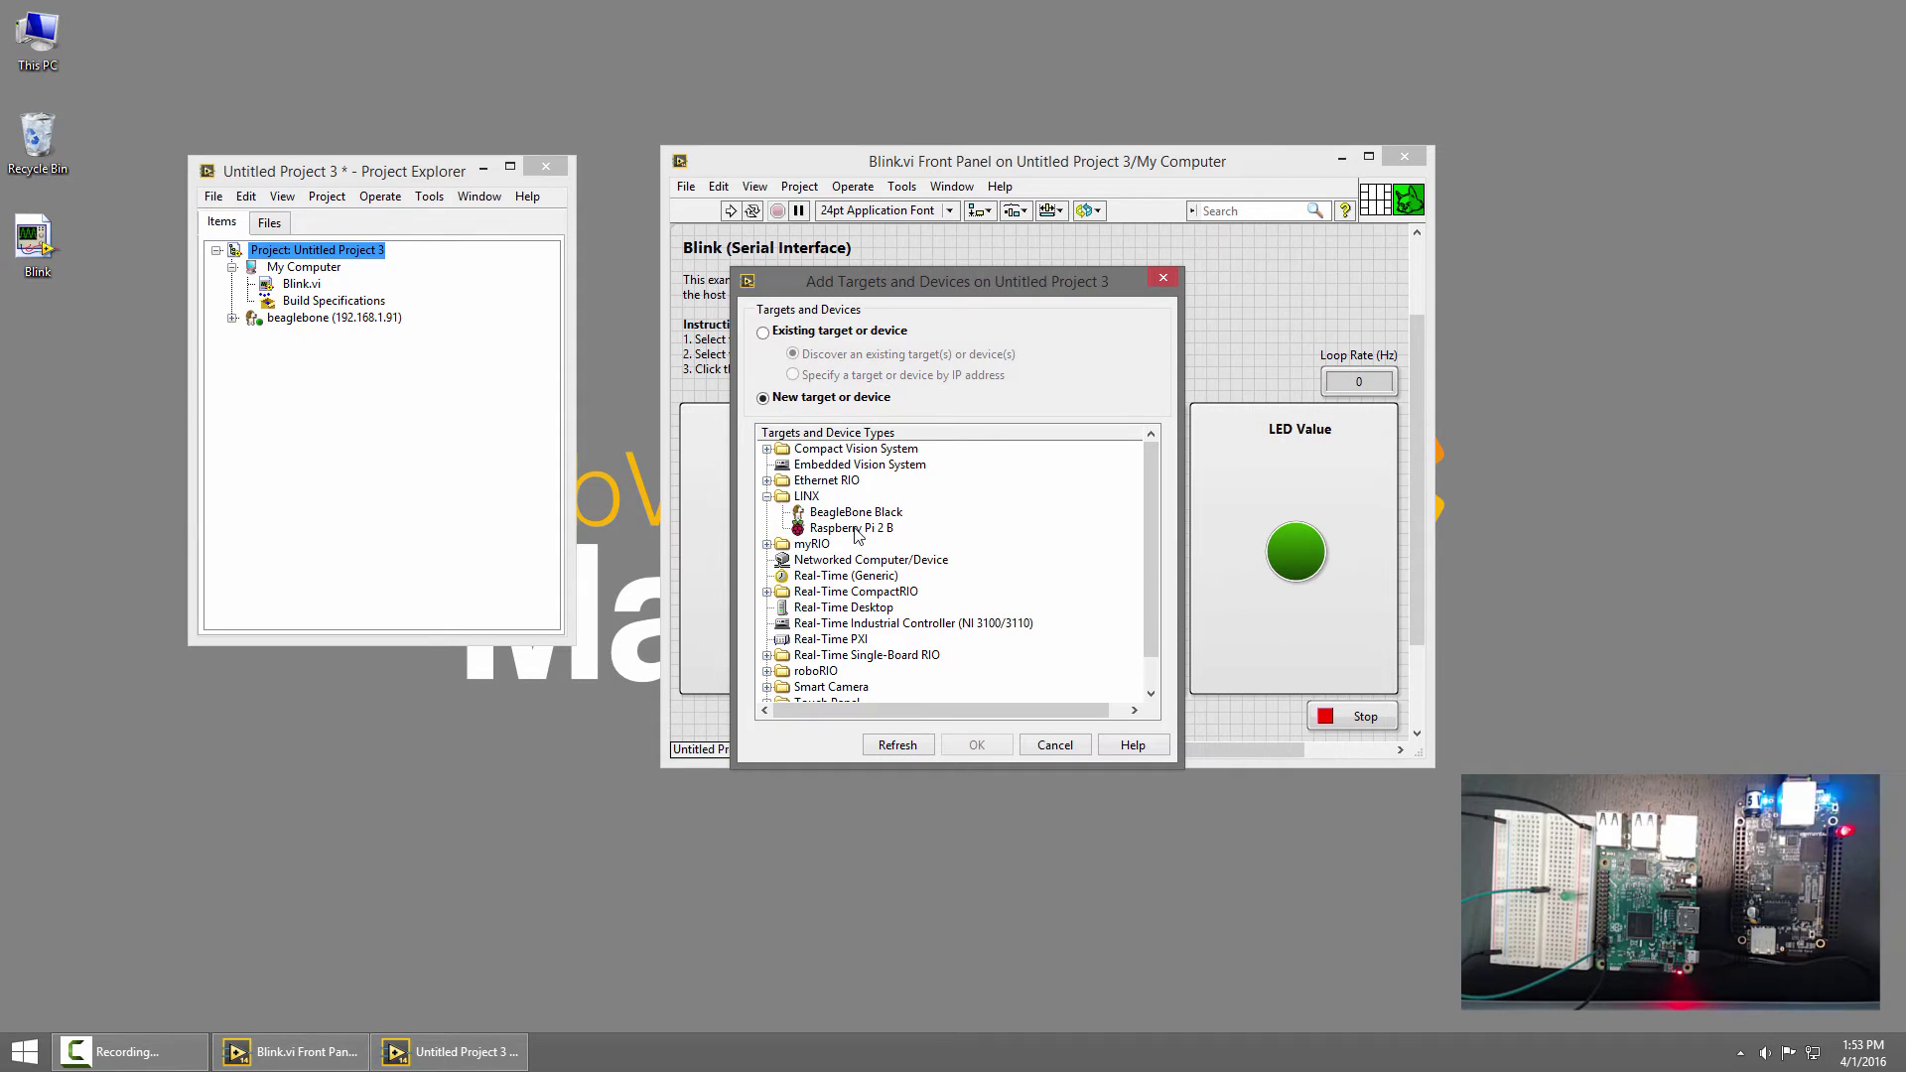
{"action": "left_click", "coordinate": [856, 530]}
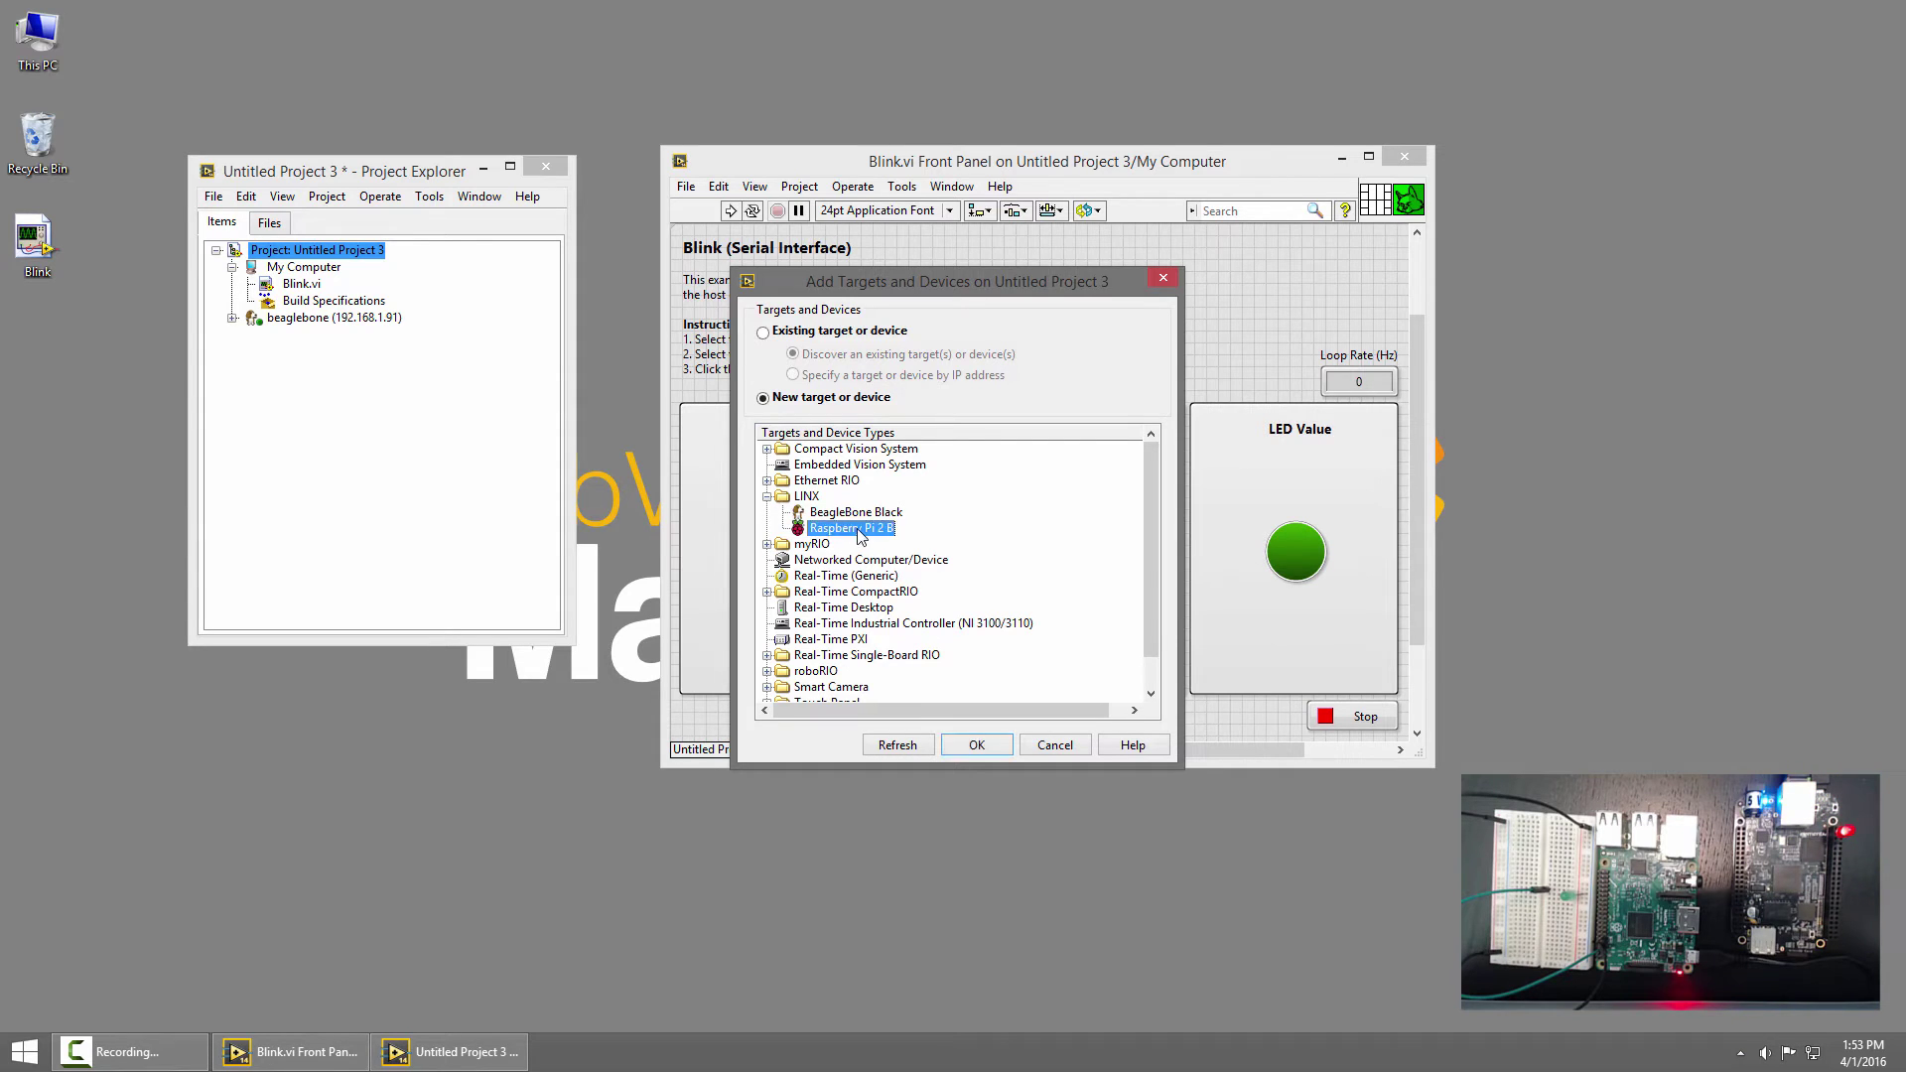
{"action": "left_click", "coordinate": [977, 746]}
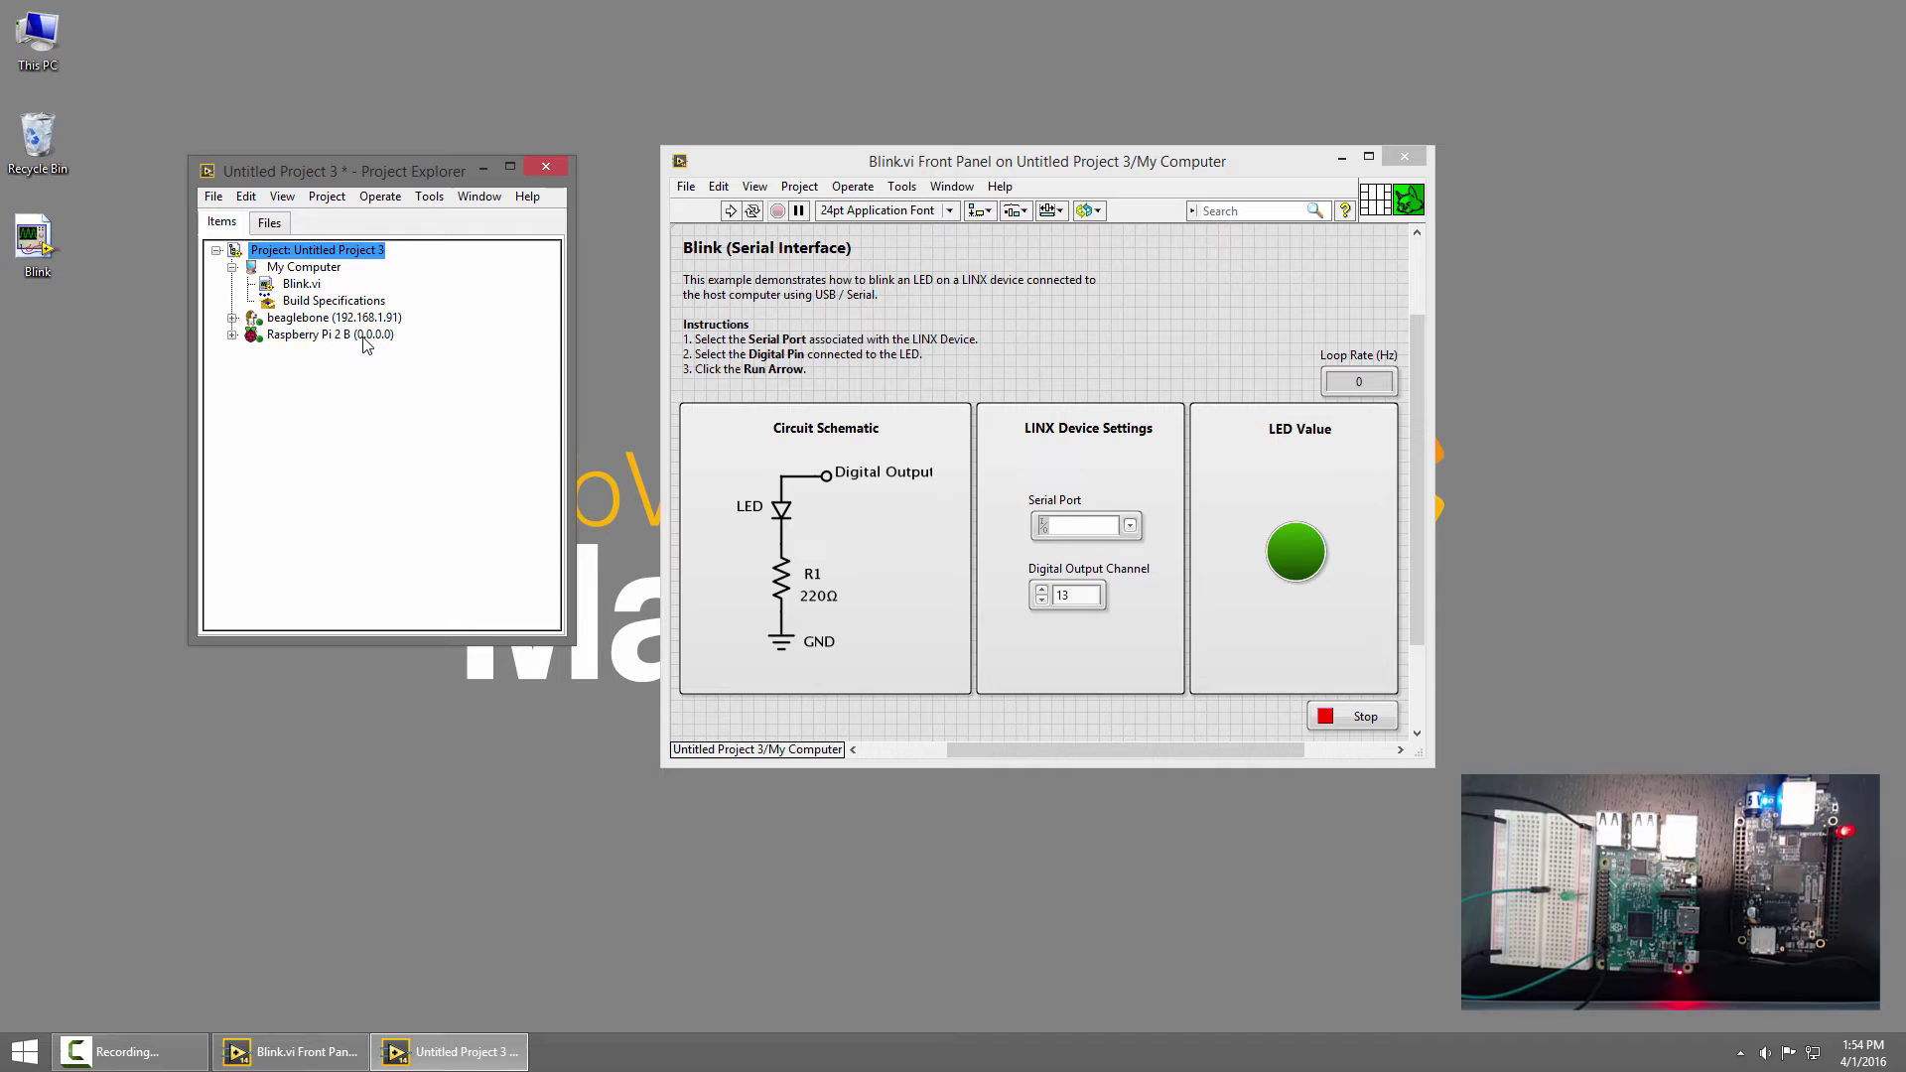
- Set the Raspberry Pi 2 B target's IP address to 192.168.1.93 in its properties
{"action": "right_click", "coordinate": [313, 336]}
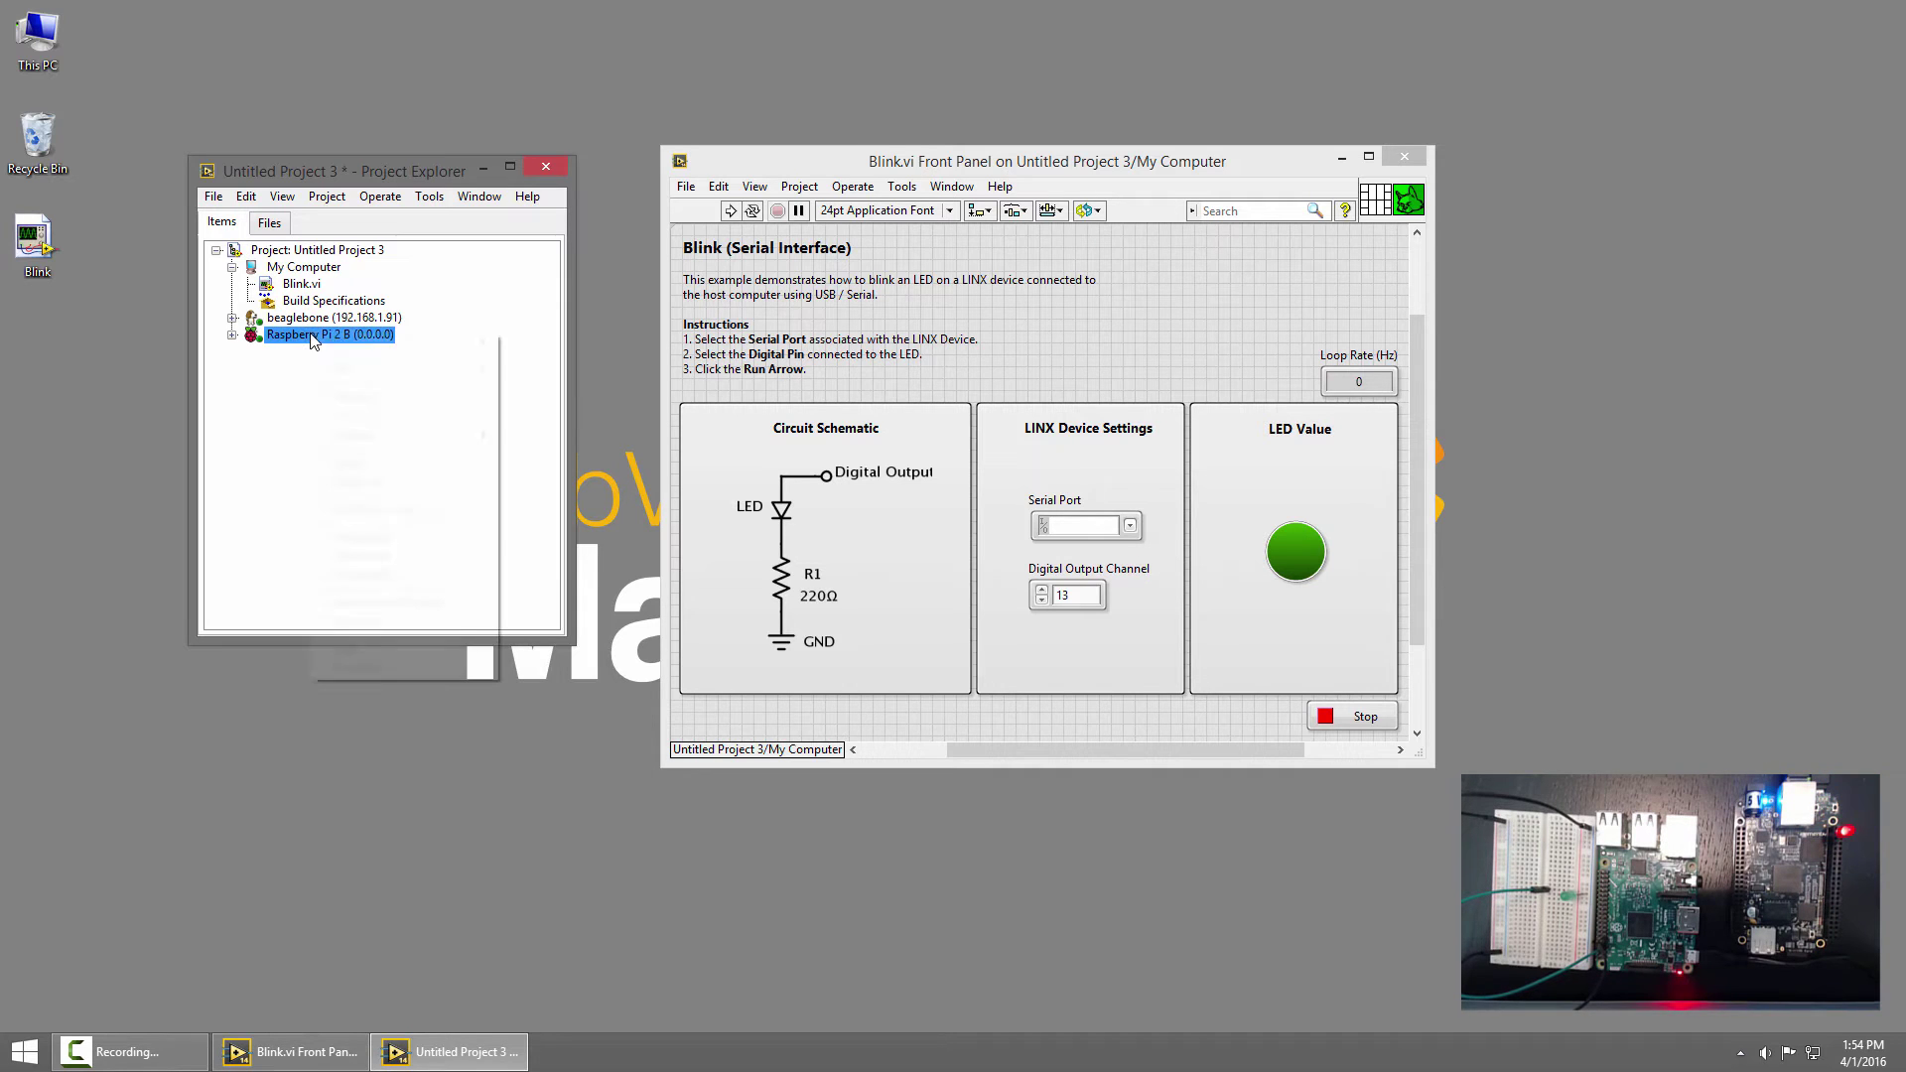
{"action": "left_click", "coordinate": [378, 669]}
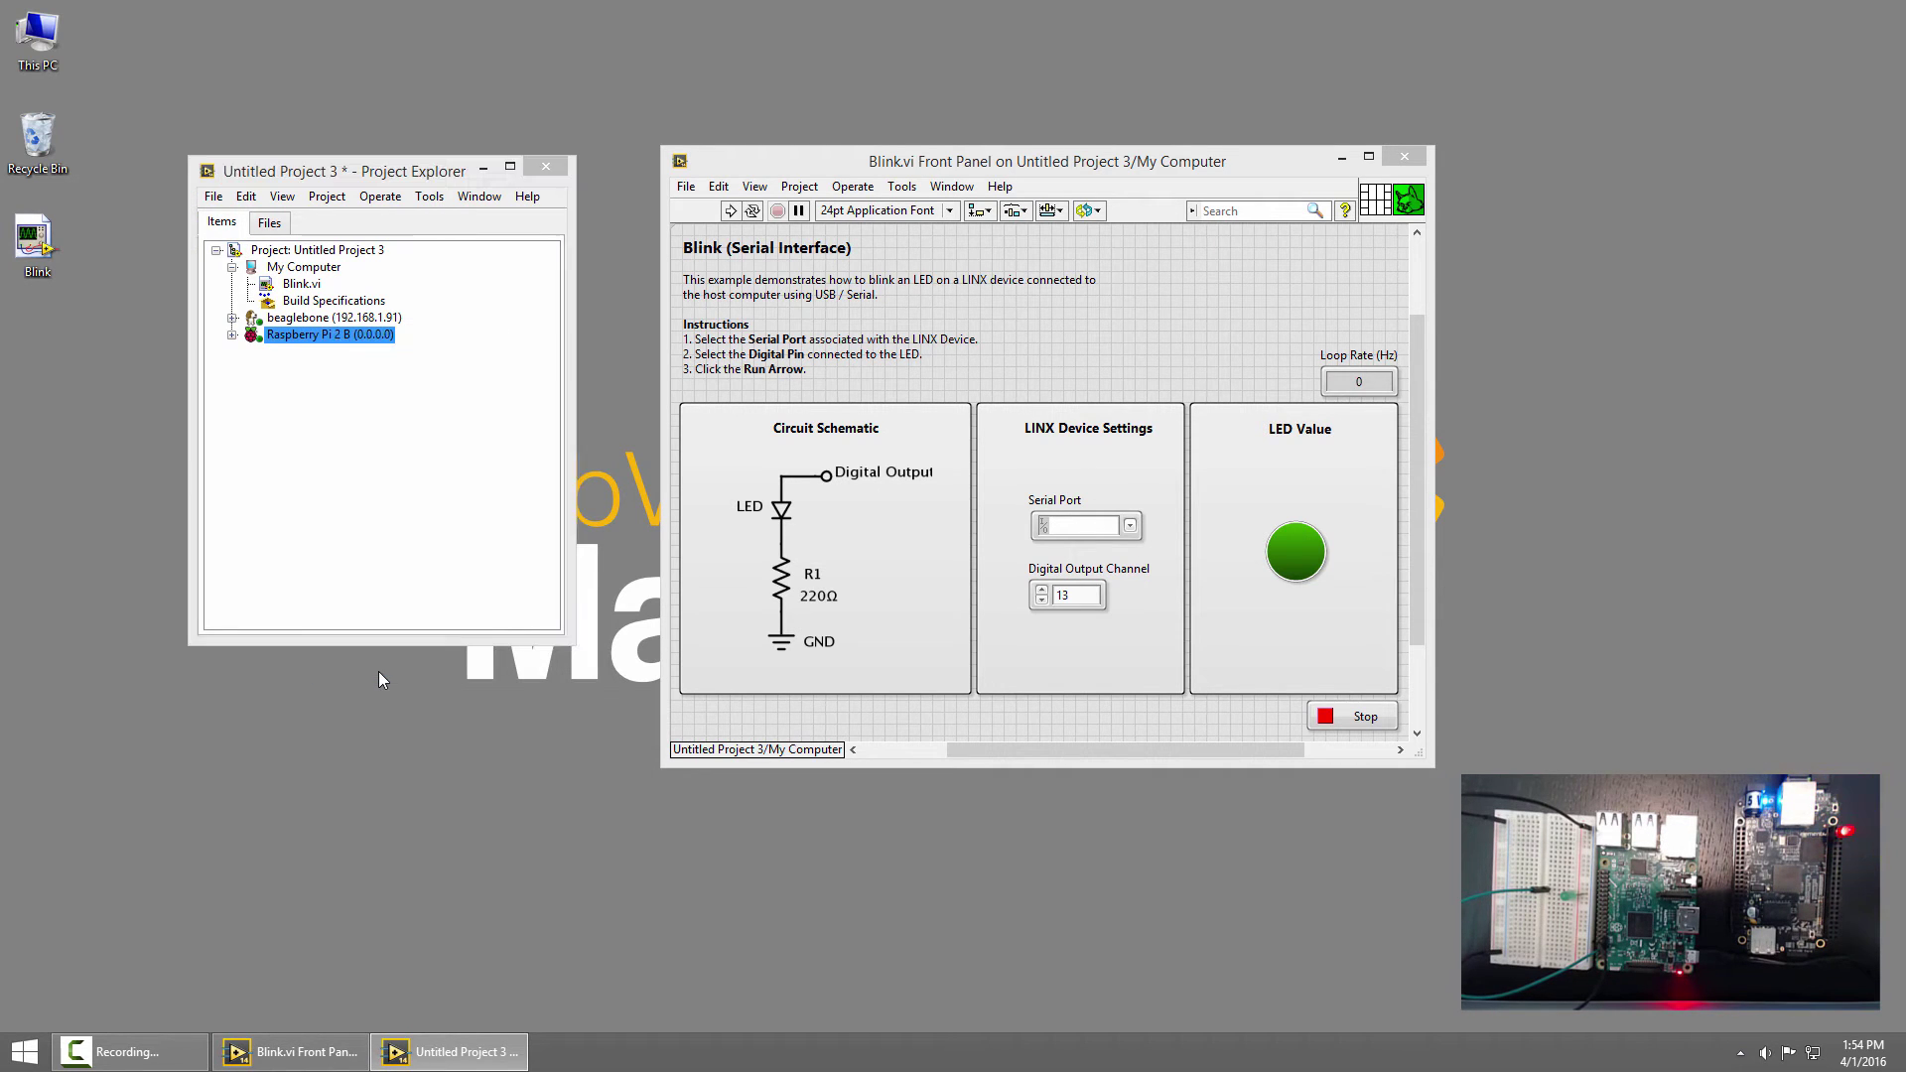
{"action": "double_click", "coordinate": [839, 396]}
{"action": "left_click_drag", "start_coordinate": [791, 397], "coordinate": [777, 391]}
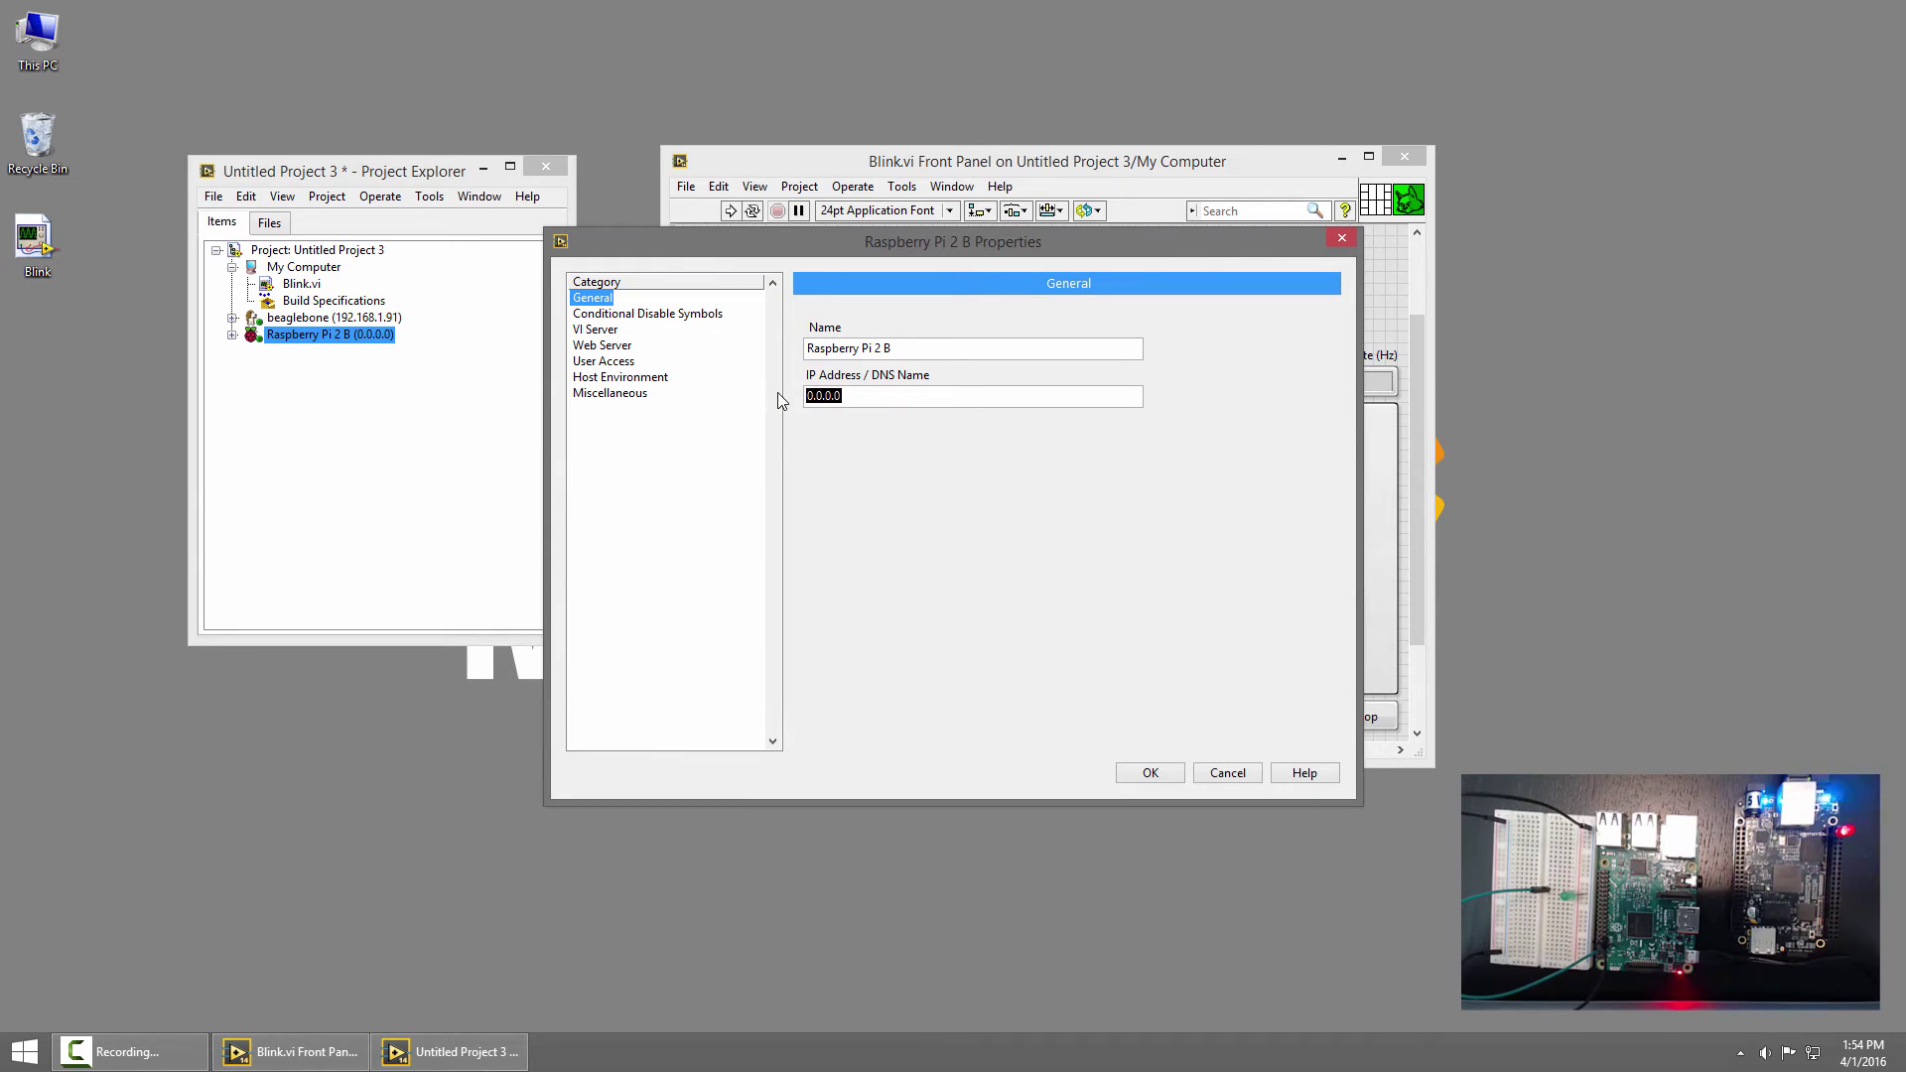
{"action": "type", "text": "192.168.1.93"}
{"action": "left_click", "coordinate": [1174, 777]}
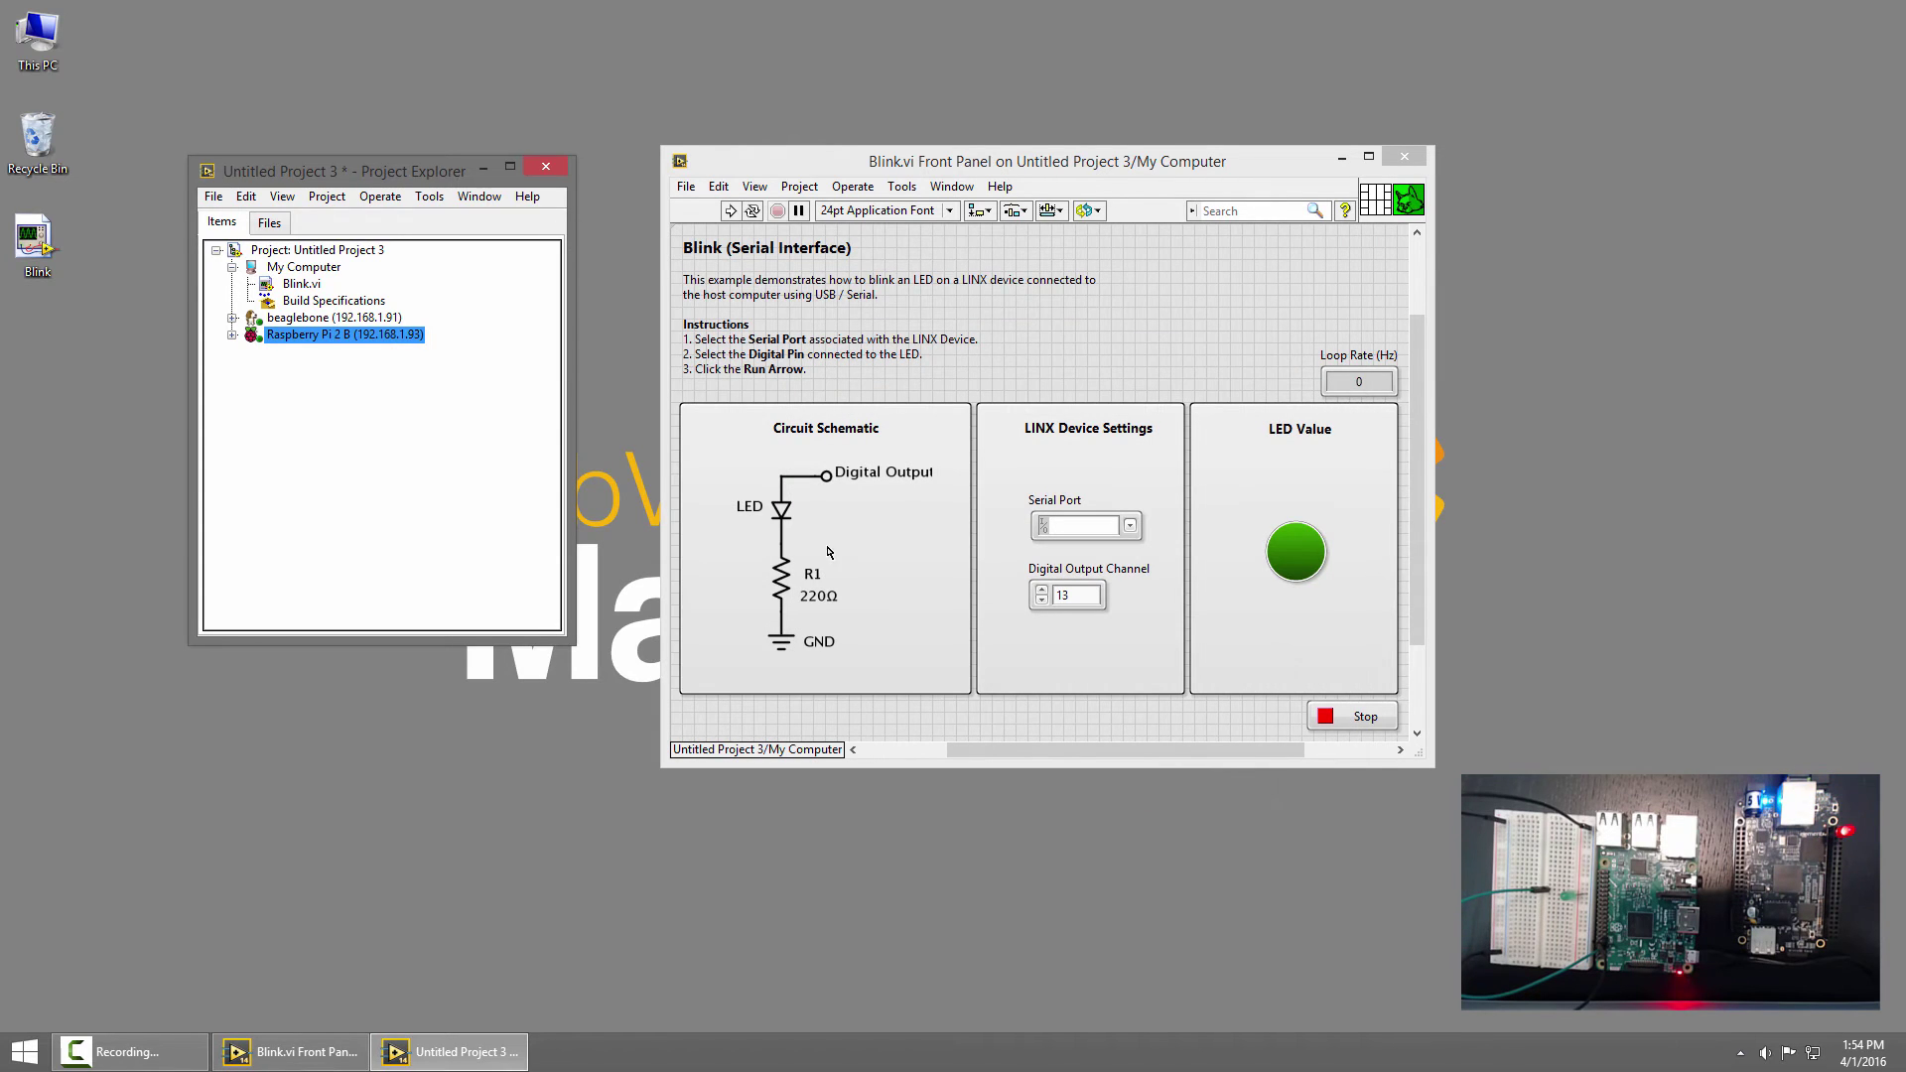
- Connect the project to the Raspberry Pi 2 B and beaglebone targets
{"action": "right_click", "coordinate": [295, 341]}
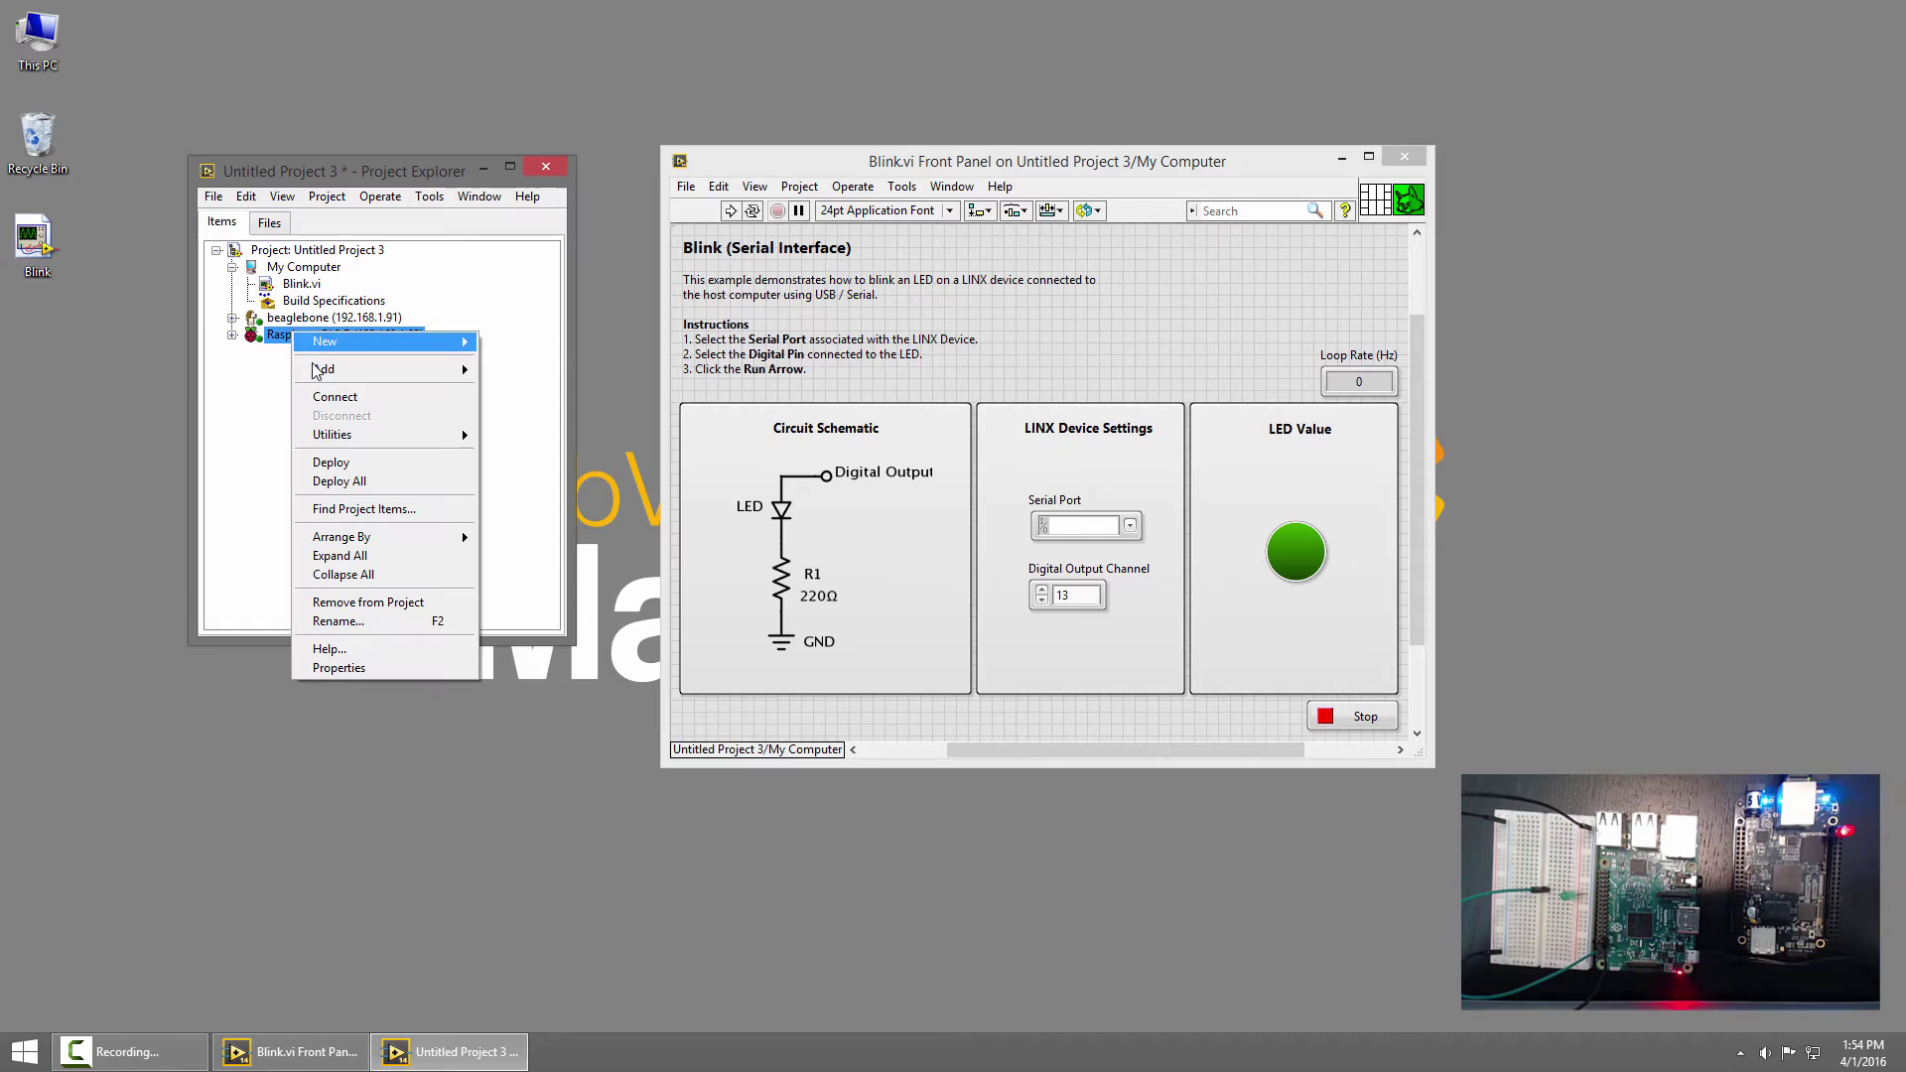
{"action": "left_click", "coordinate": [338, 402]}
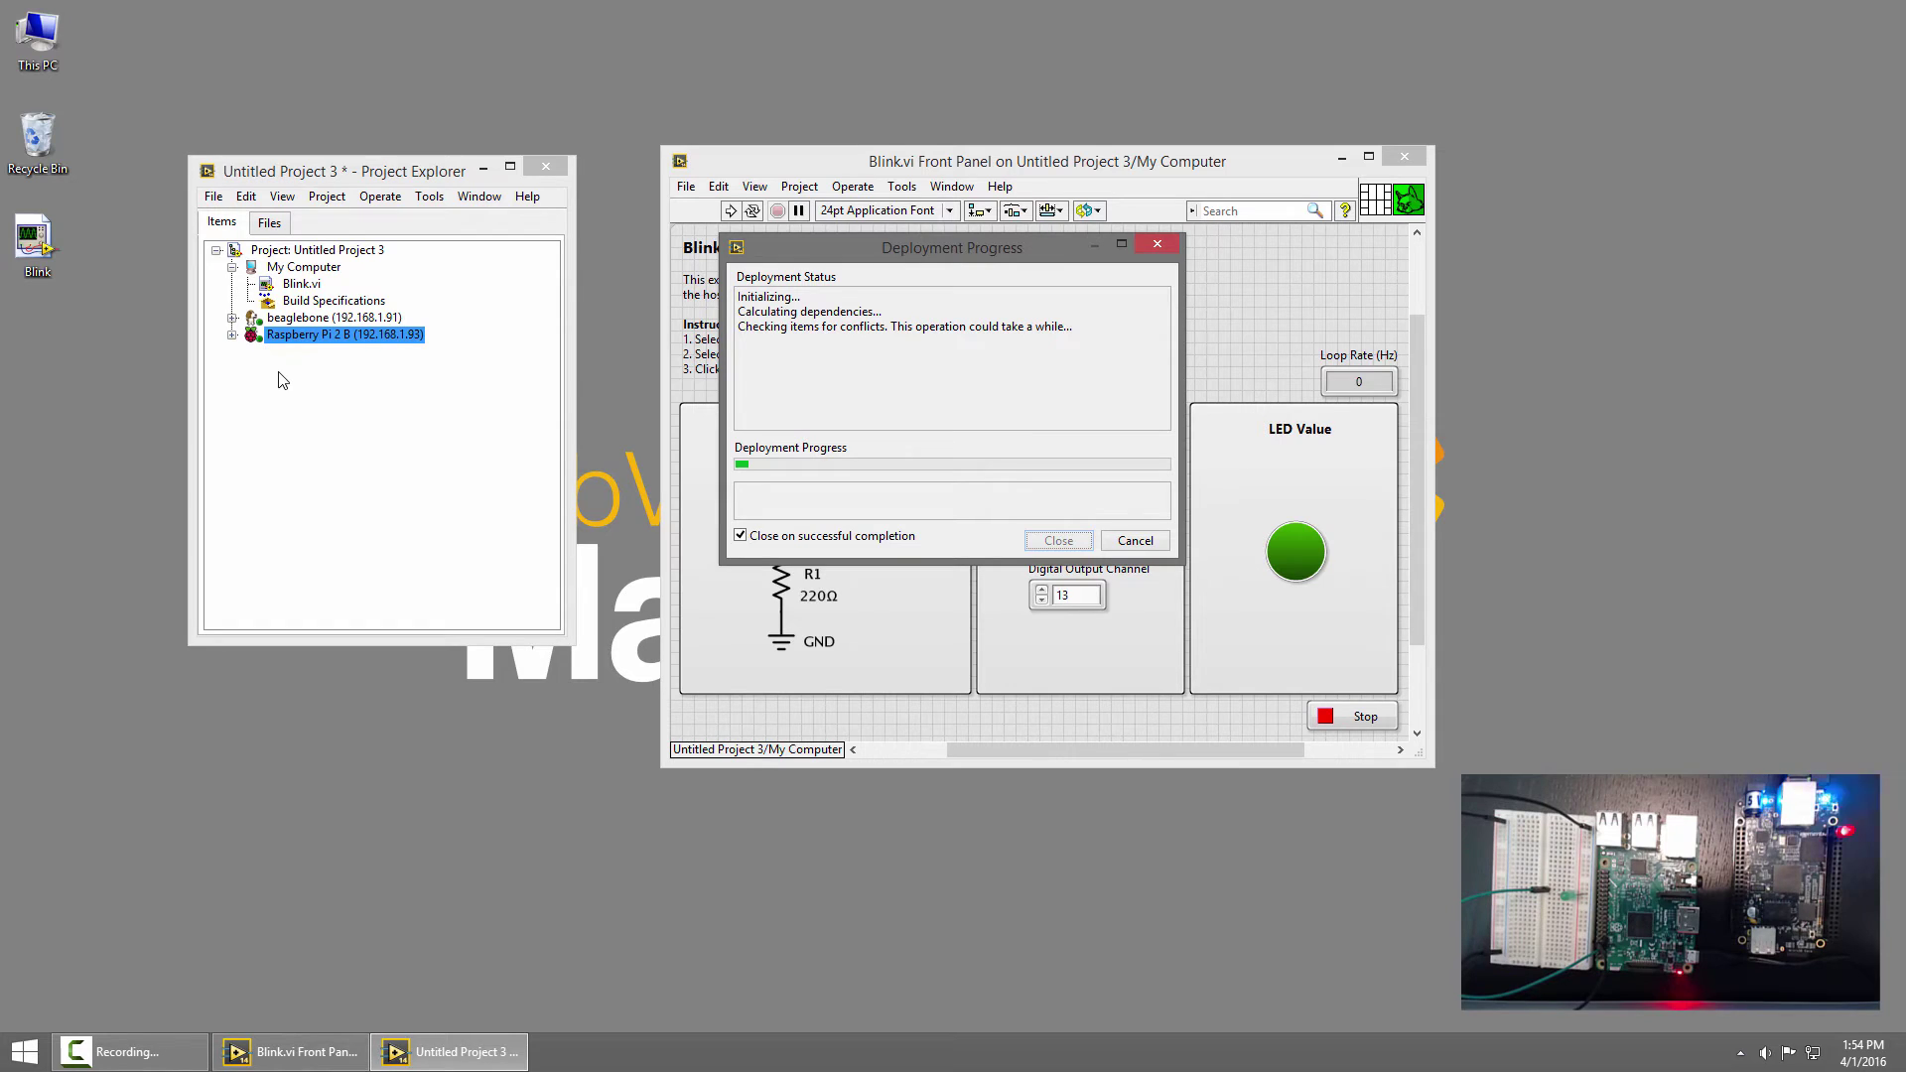
{"action": "right_click", "coordinate": [314, 318]}
{"action": "left_click", "coordinate": [353, 382]}
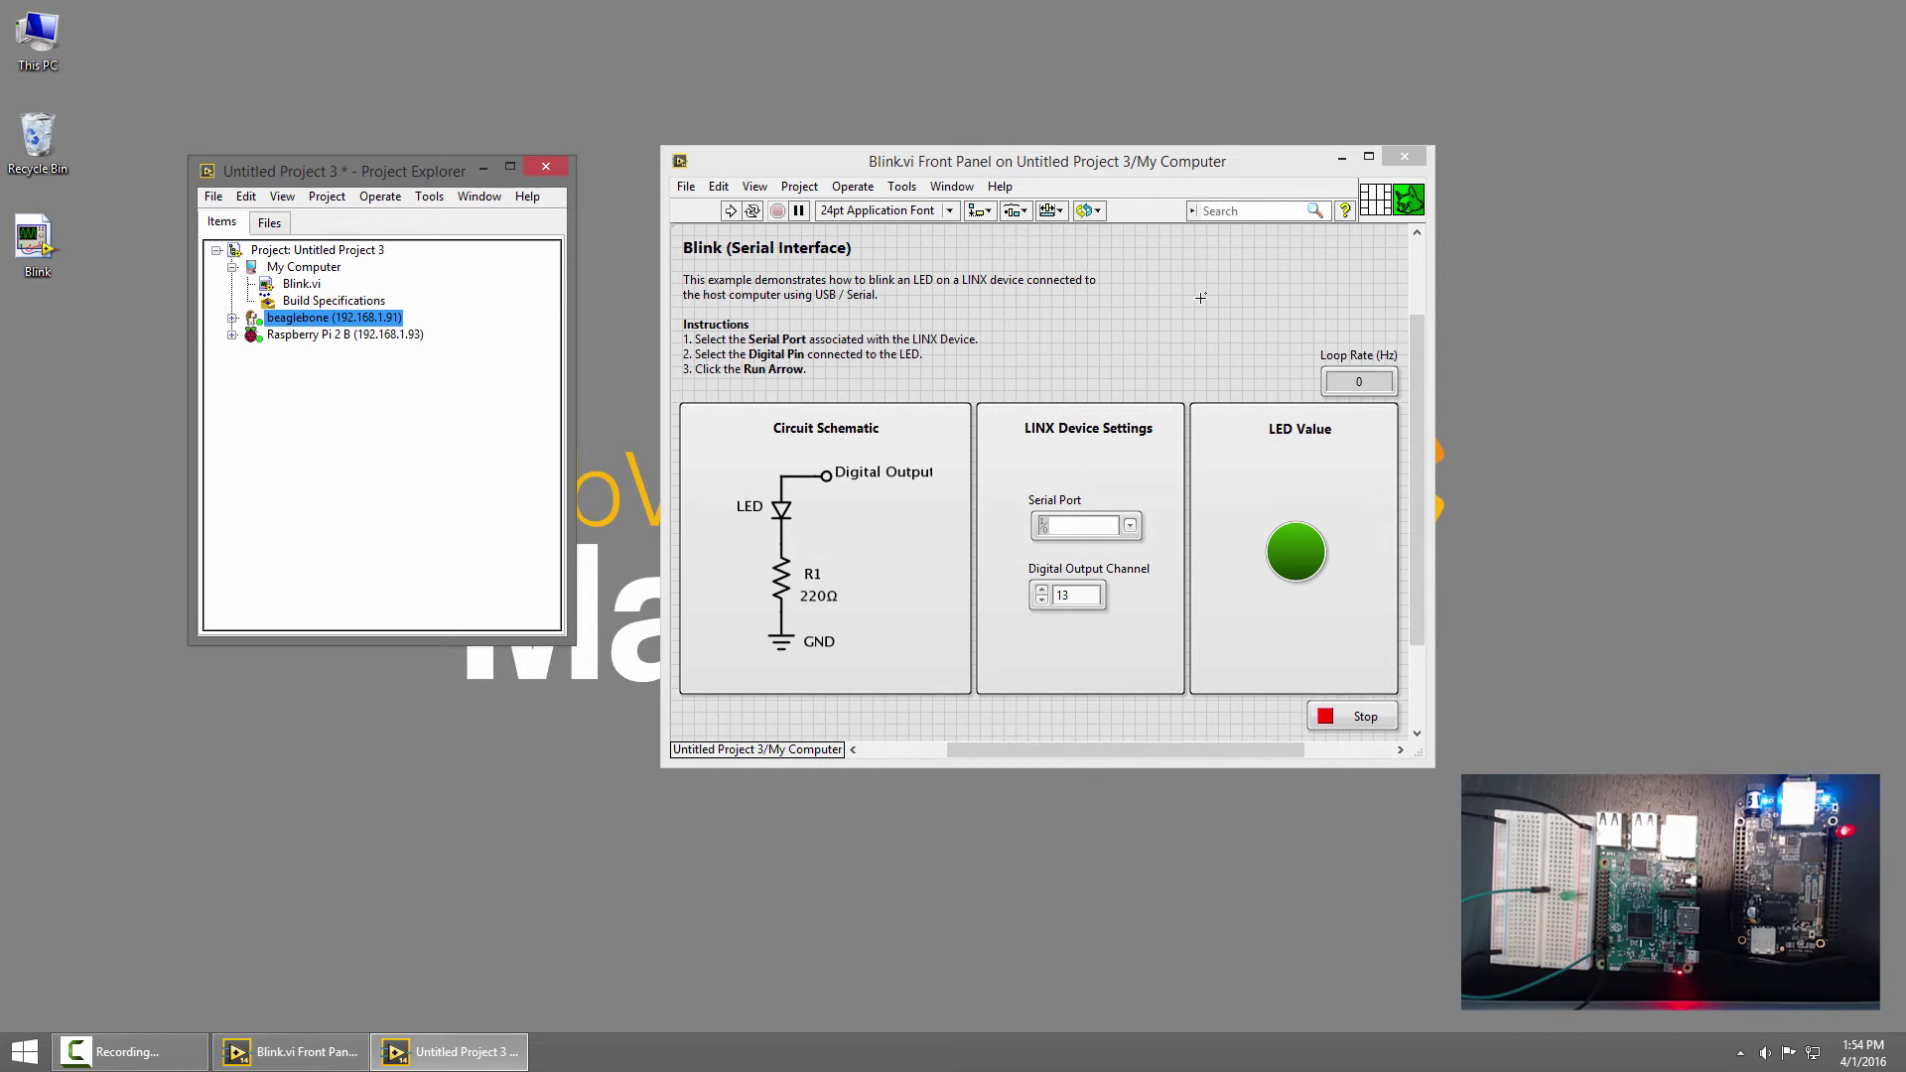
- In the Blink.vi block diagram, switch the LINX Open connection to Local I/O
{"action": "key", "text": "ctrl+e"}
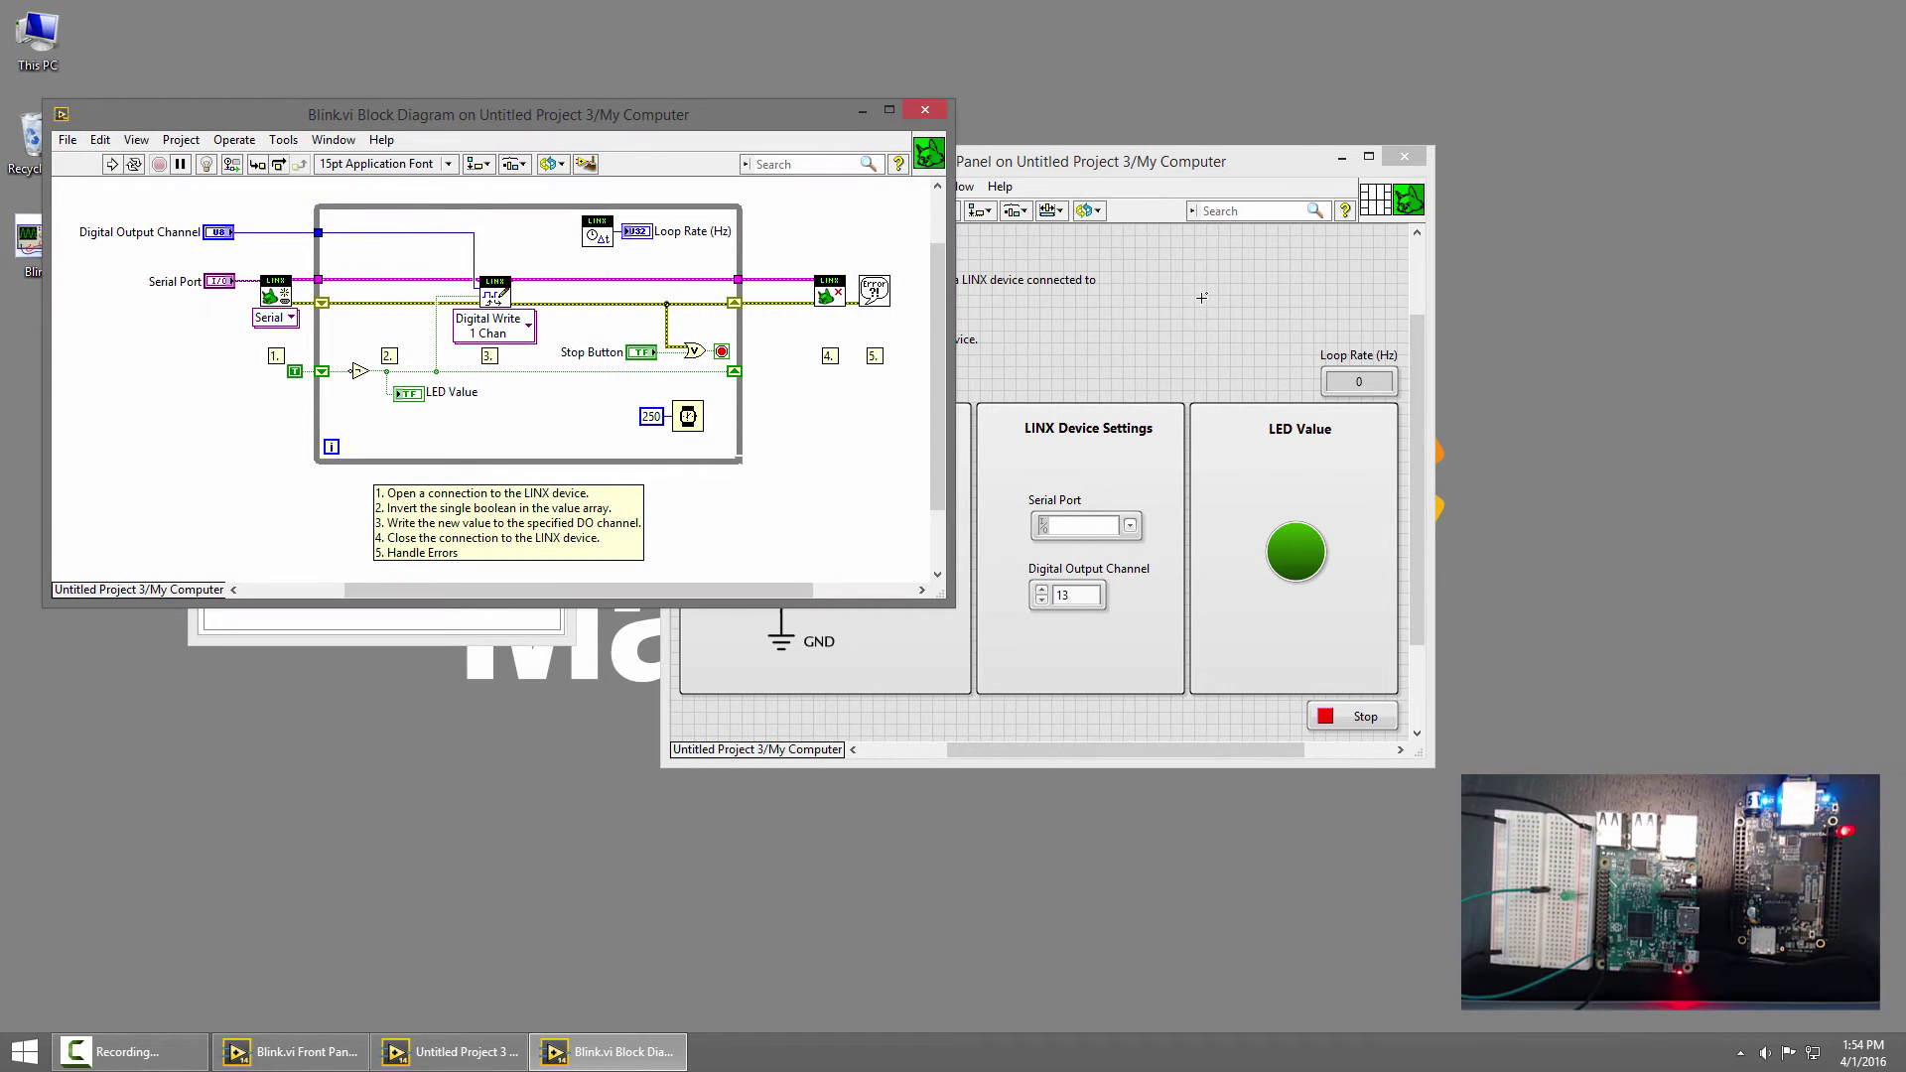
{"action": "left_click", "coordinate": [740, 316]}
{"action": "left_click", "coordinate": [275, 323]}
{"action": "left_click", "coordinate": [294, 379]}
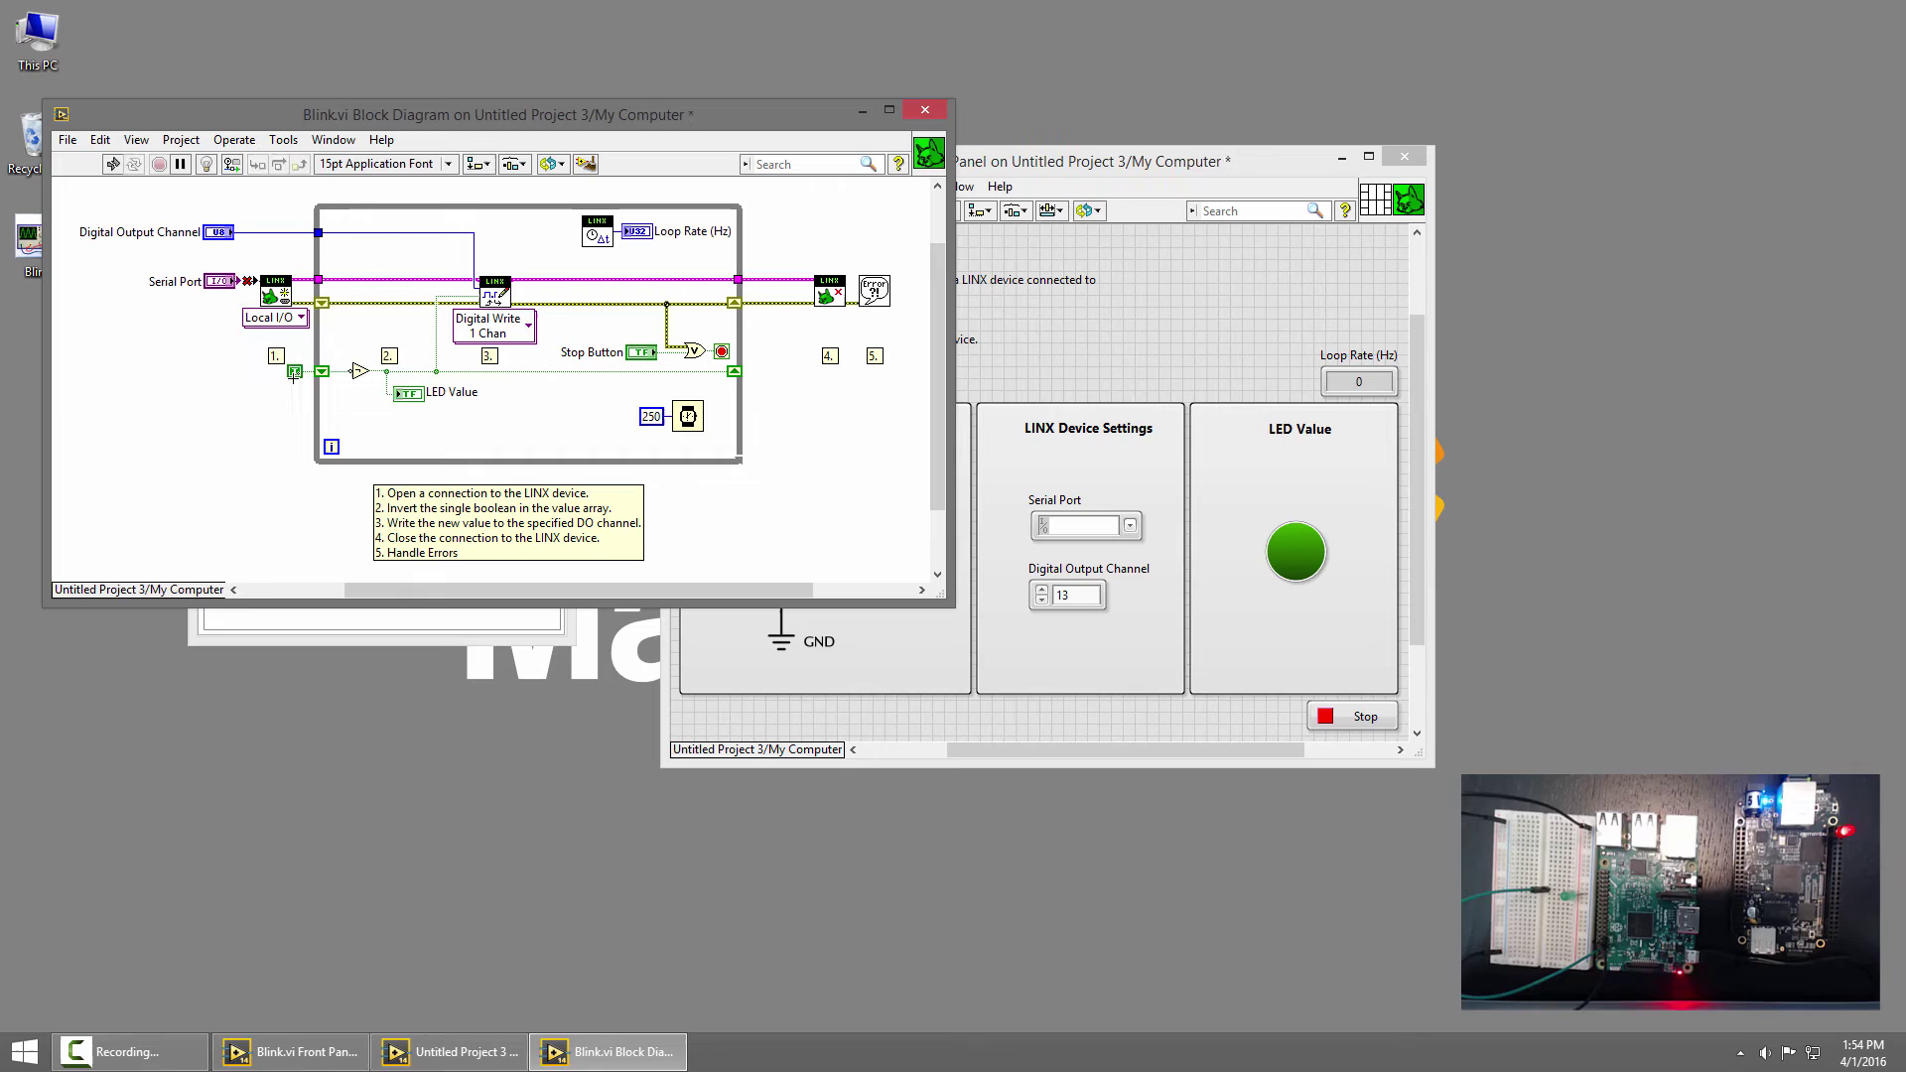
- Delete the Serial Port control, save Blink.vi, and close the block diagram
{"action": "left_click", "coordinate": [222, 286]}
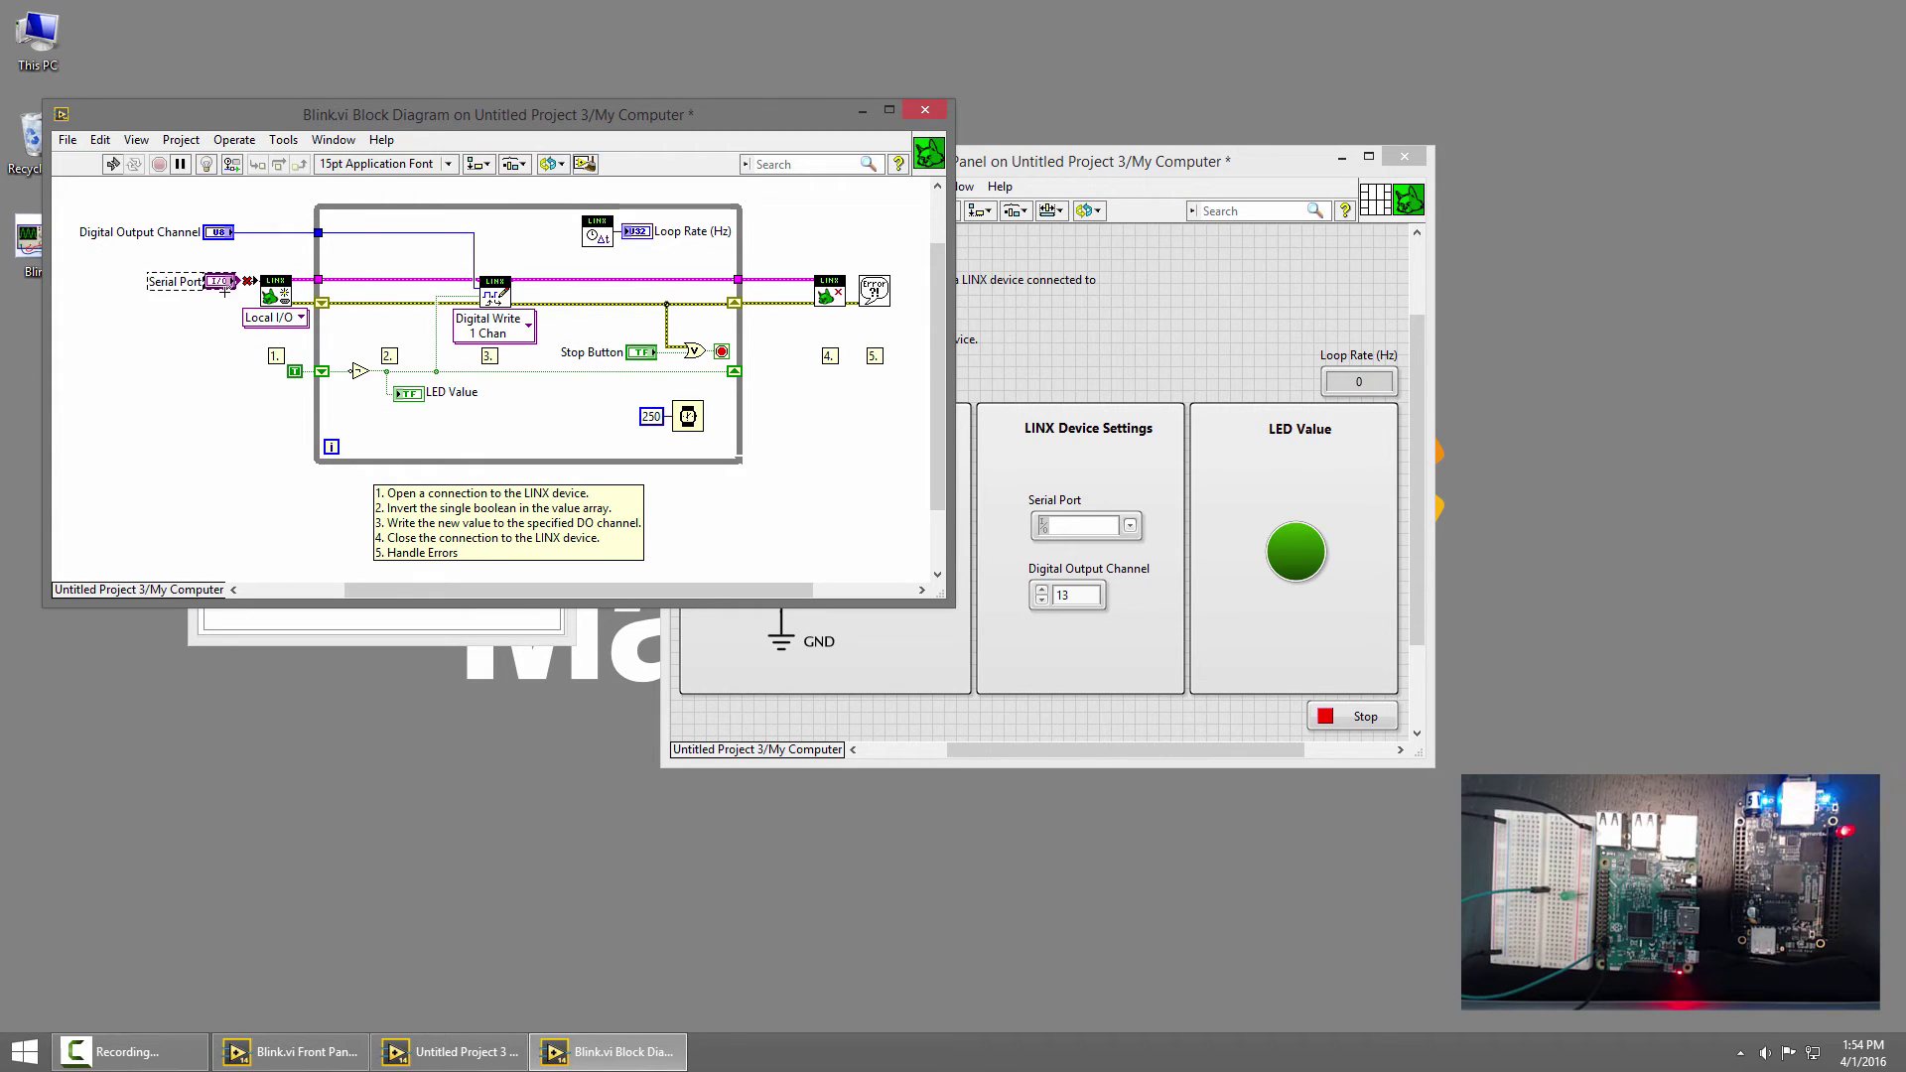
{"action": "key", "text": "Delete"}
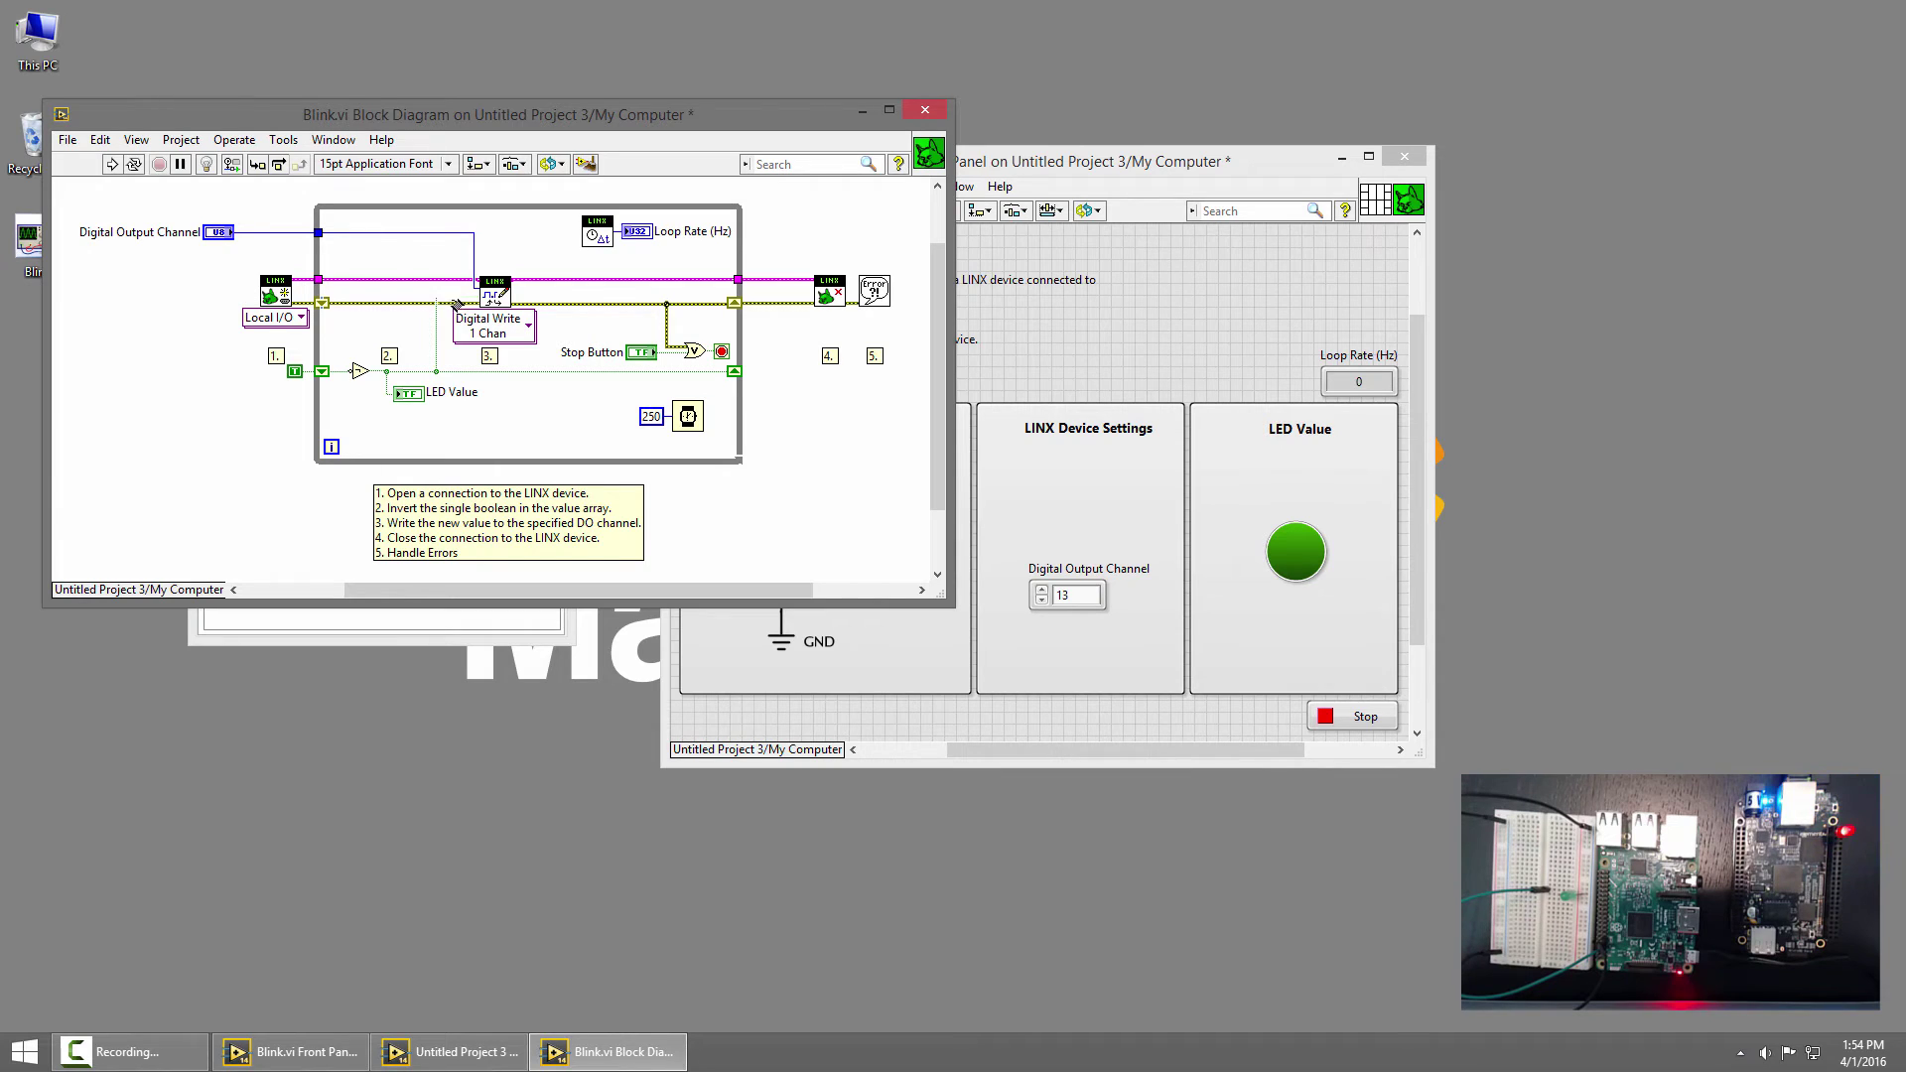
{"action": "key", "text": "ctrl+s"}
{"action": "left_click", "coordinate": [934, 110]}
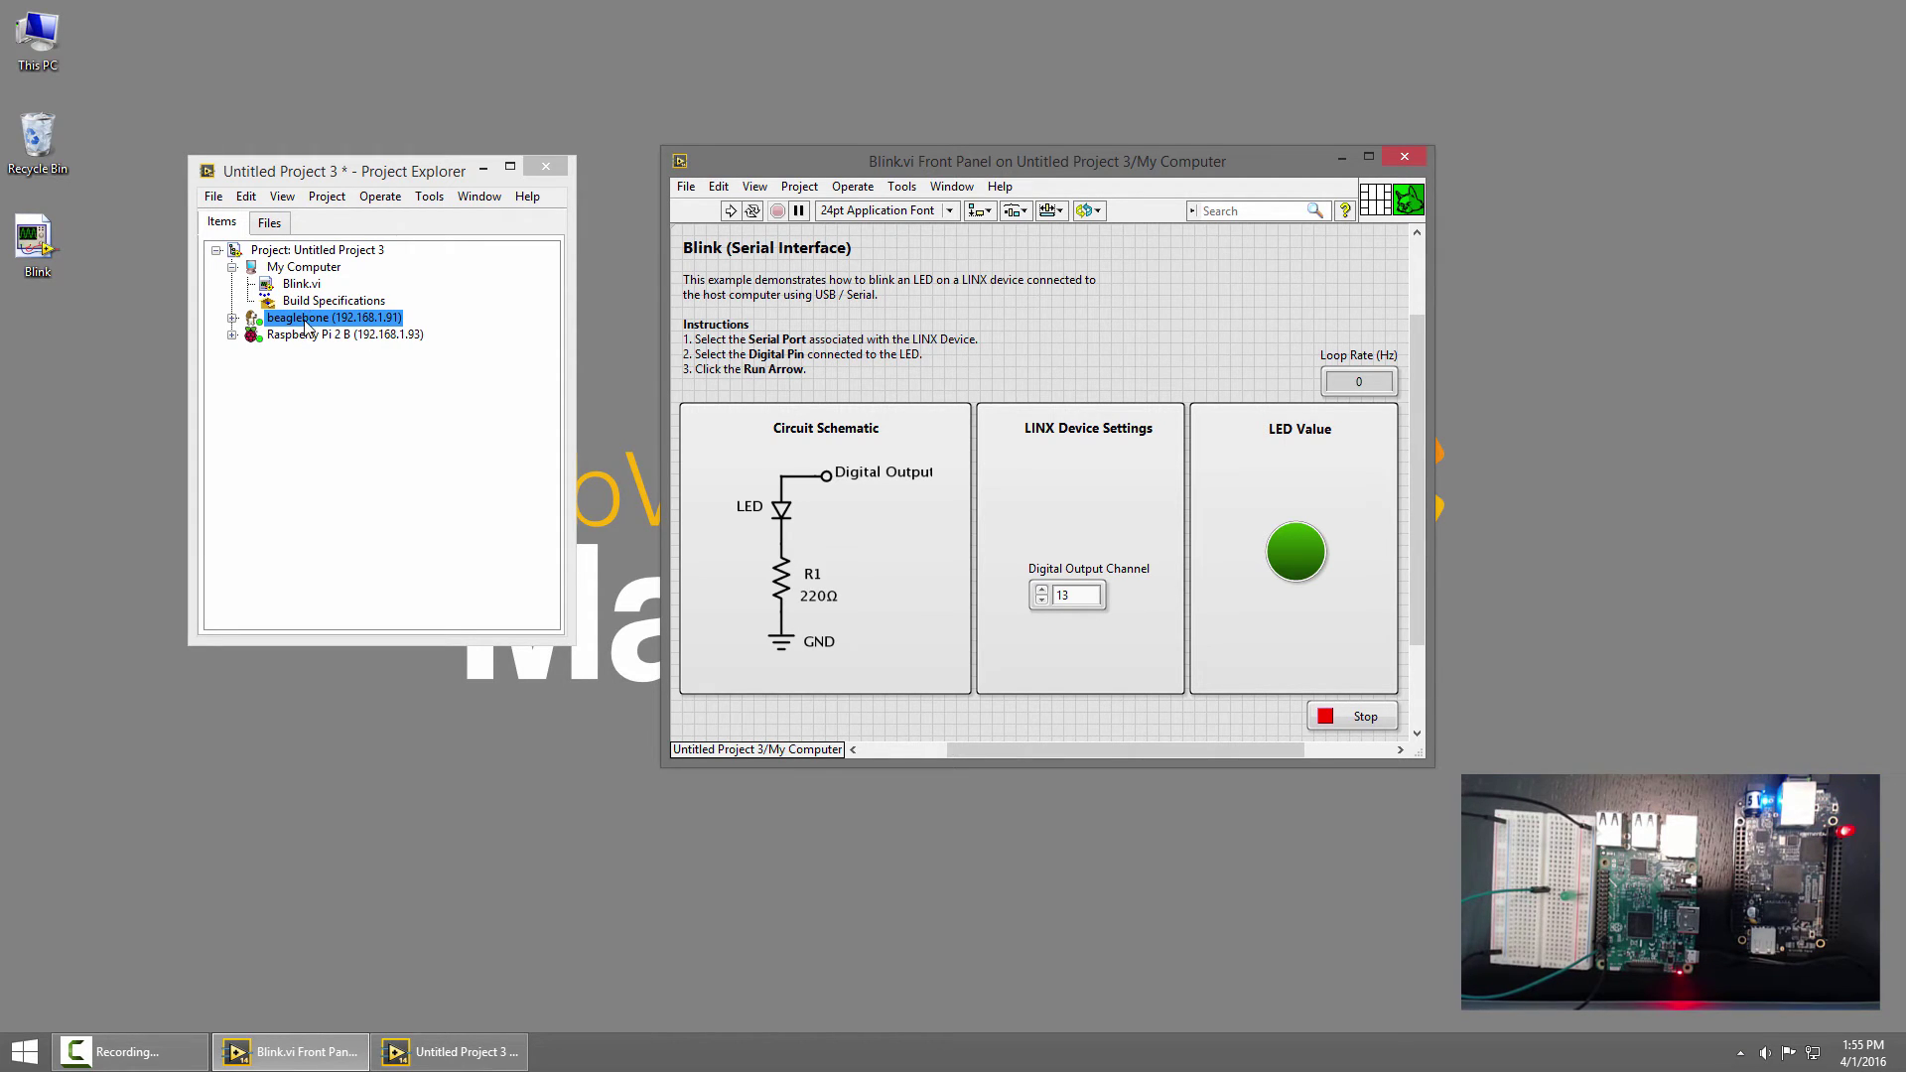
- Move Blink.vi from My Computer under the beaglebone target and open its front panel
{"action": "left_click", "coordinate": [1410, 155]}
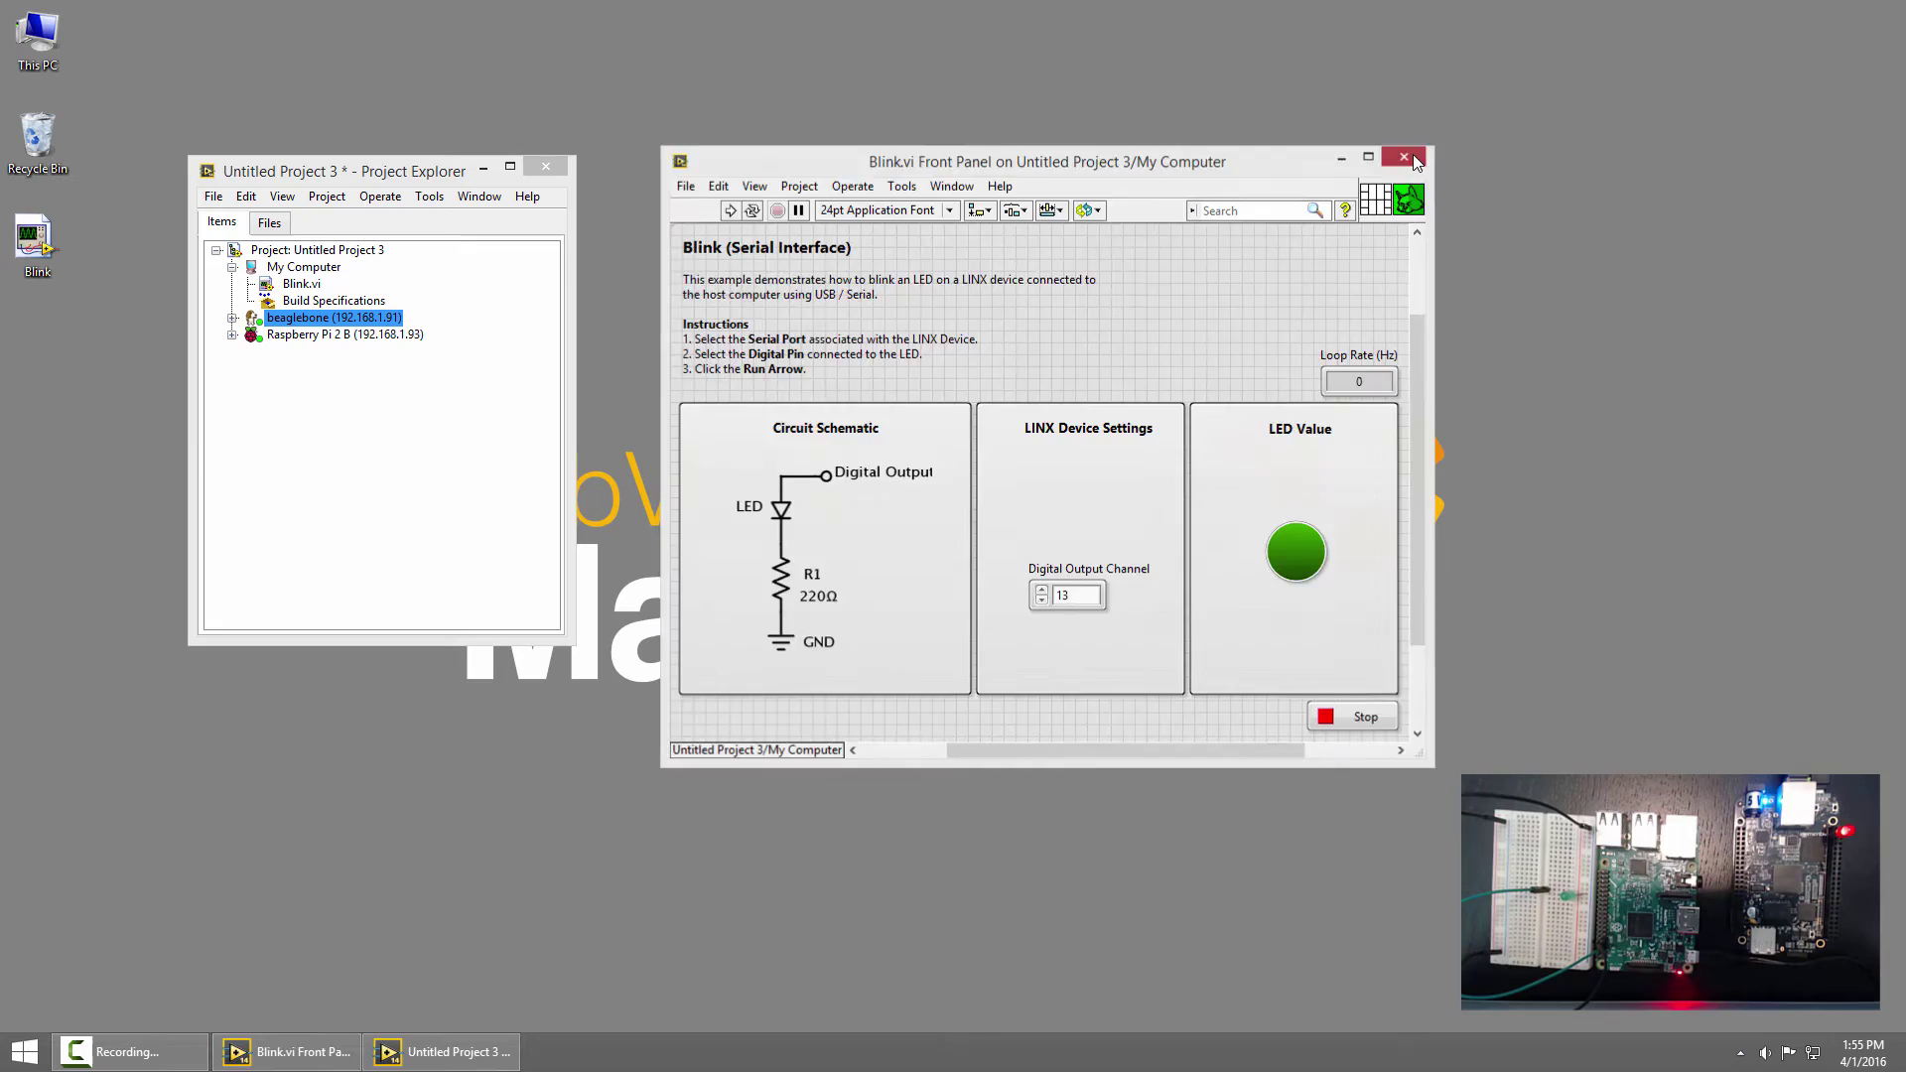
{"action": "left_click", "coordinate": [296, 286]}
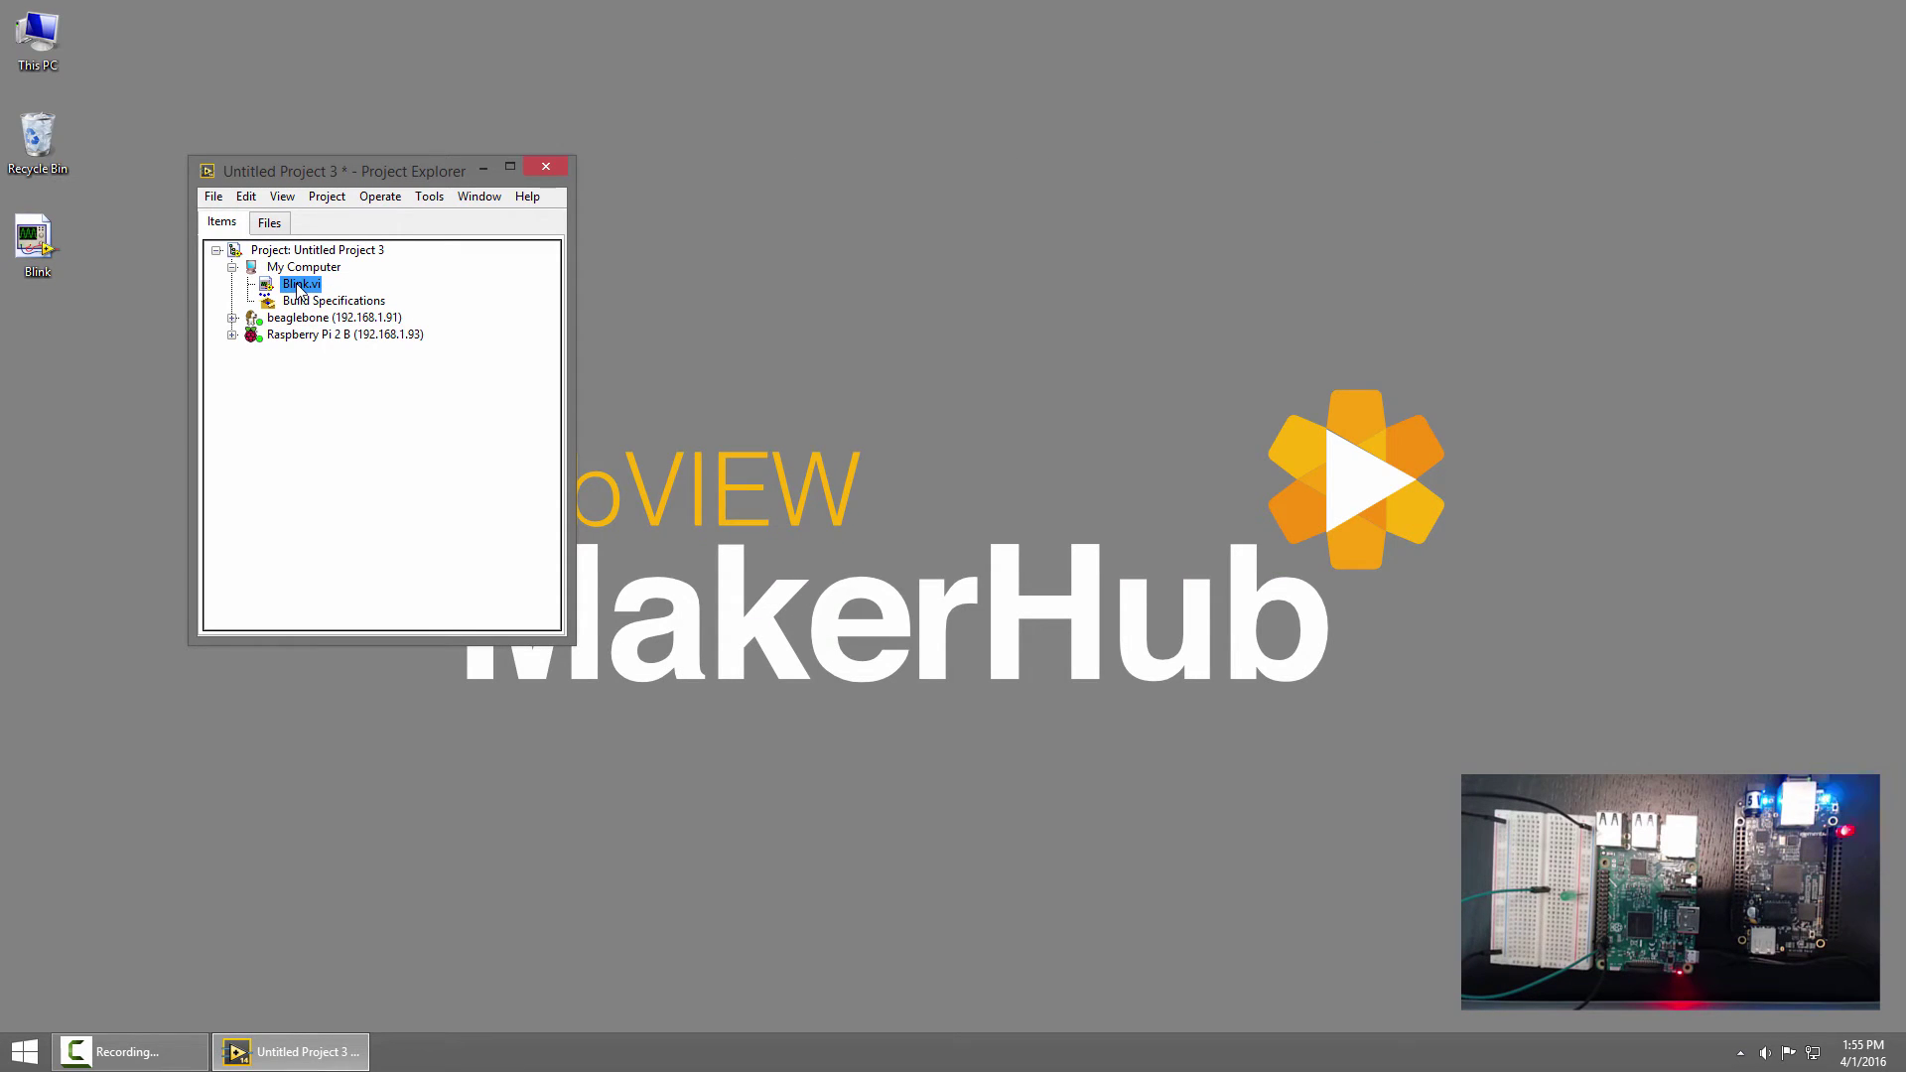
{"action": "left_click", "coordinate": [300, 318], "text": "ctrl"}
{"action": "left_click_drag", "start_coordinate": [300, 319], "coordinate": [302, 320]}
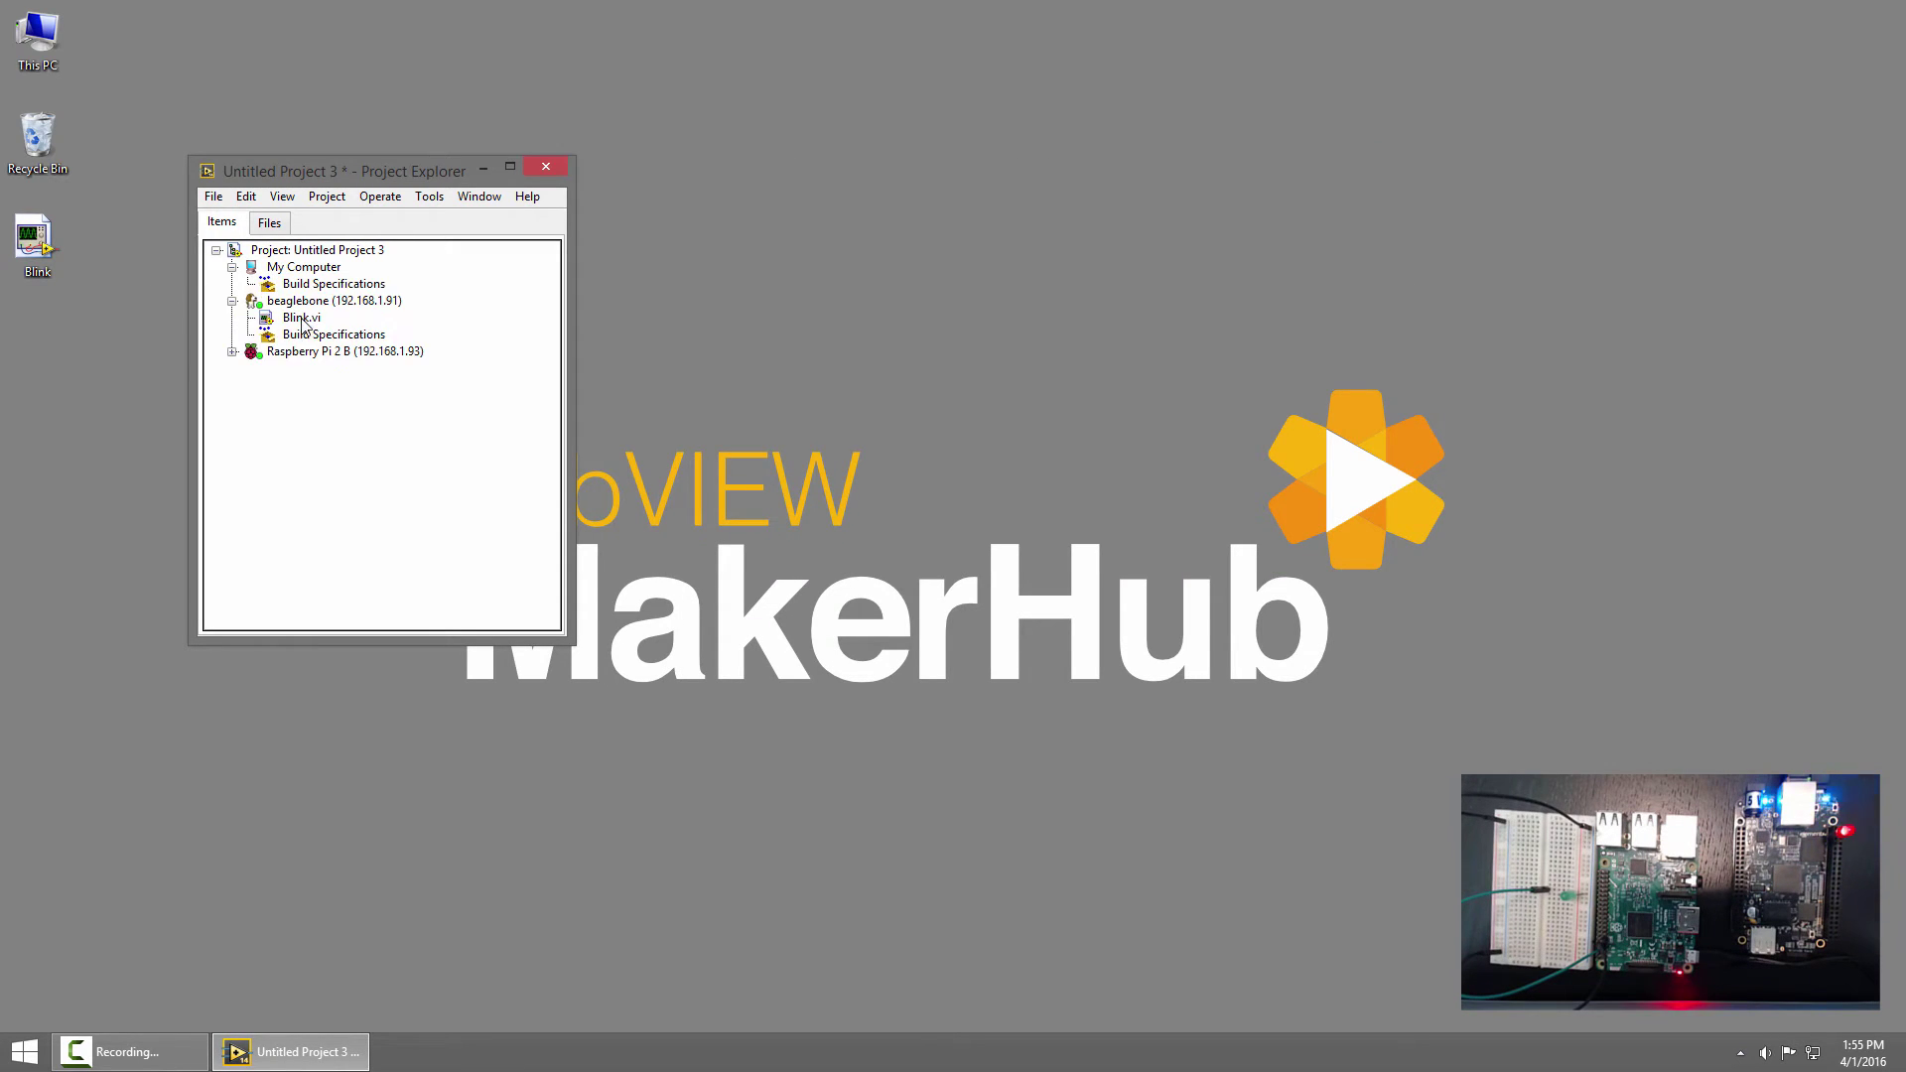
{"action": "left_click", "coordinate": [299, 318]}
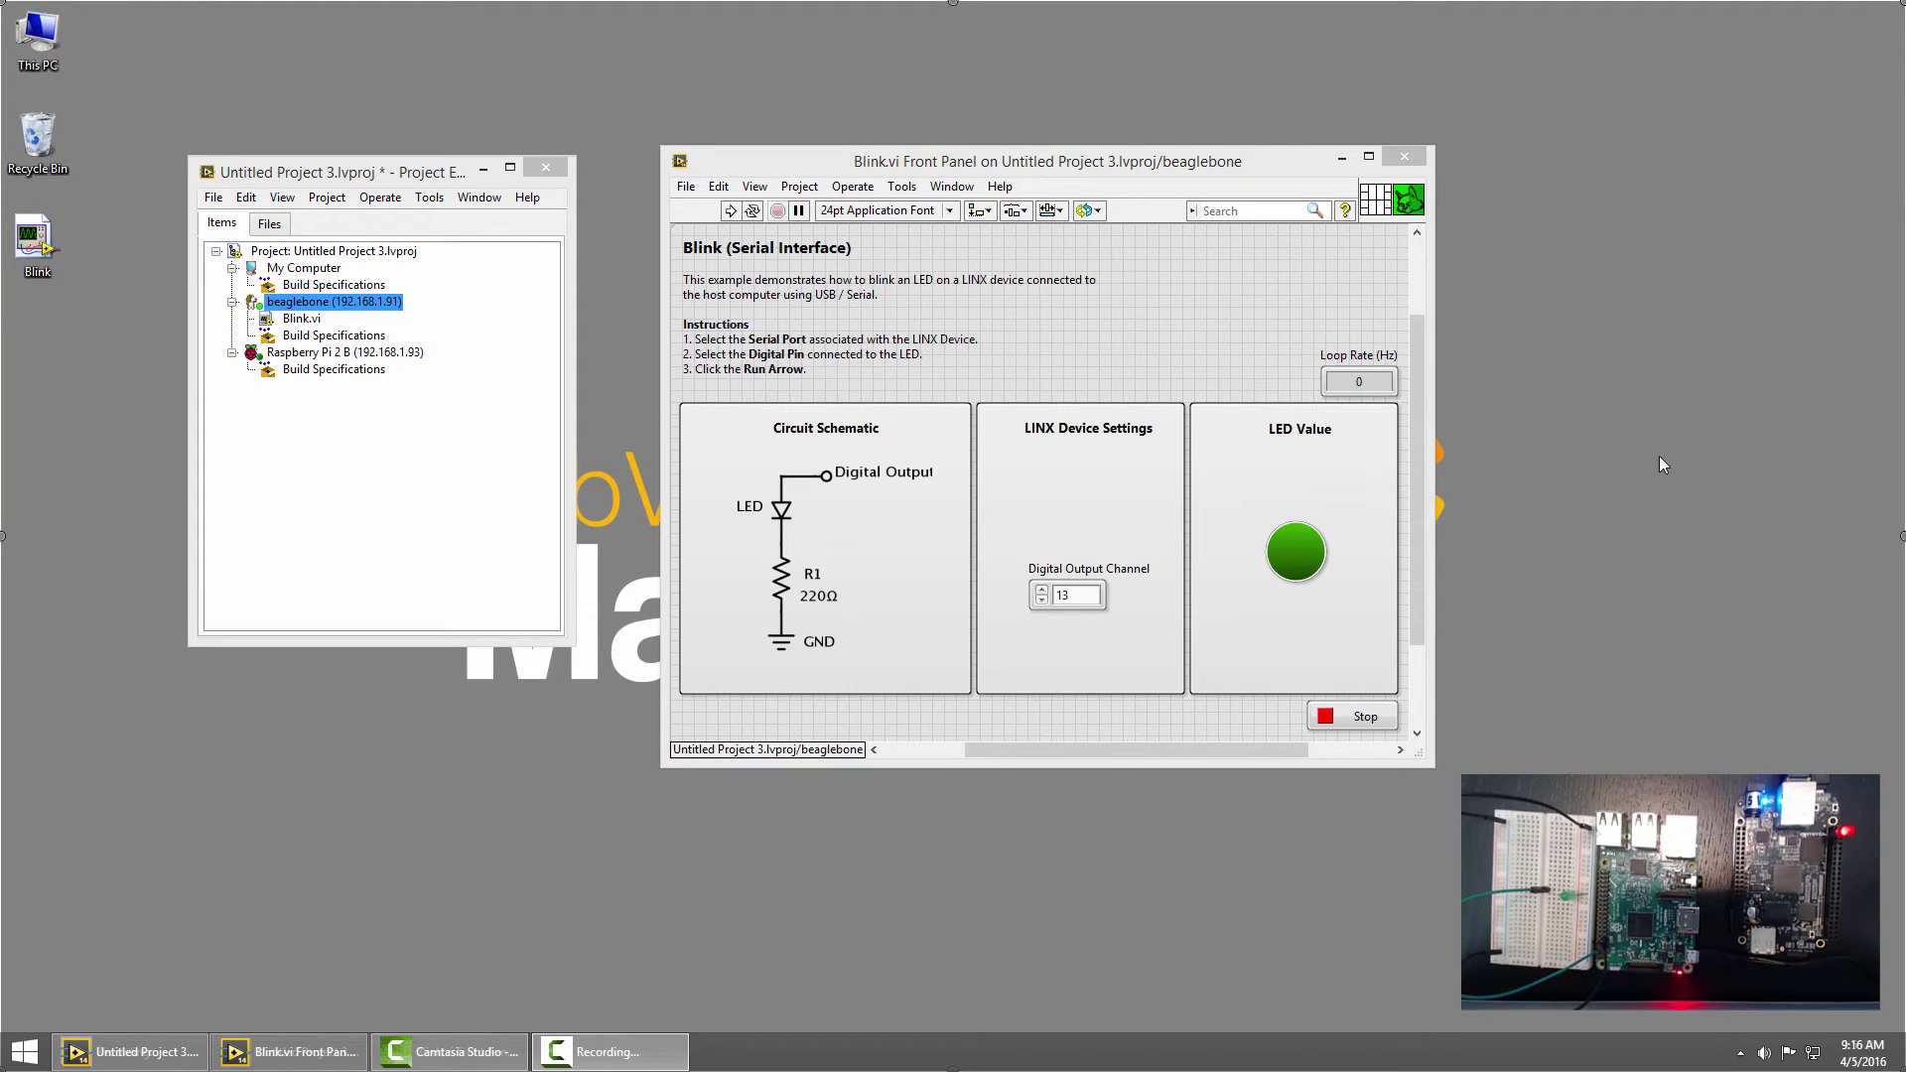
{"action": "left_click", "coordinate": [1016, 167]}
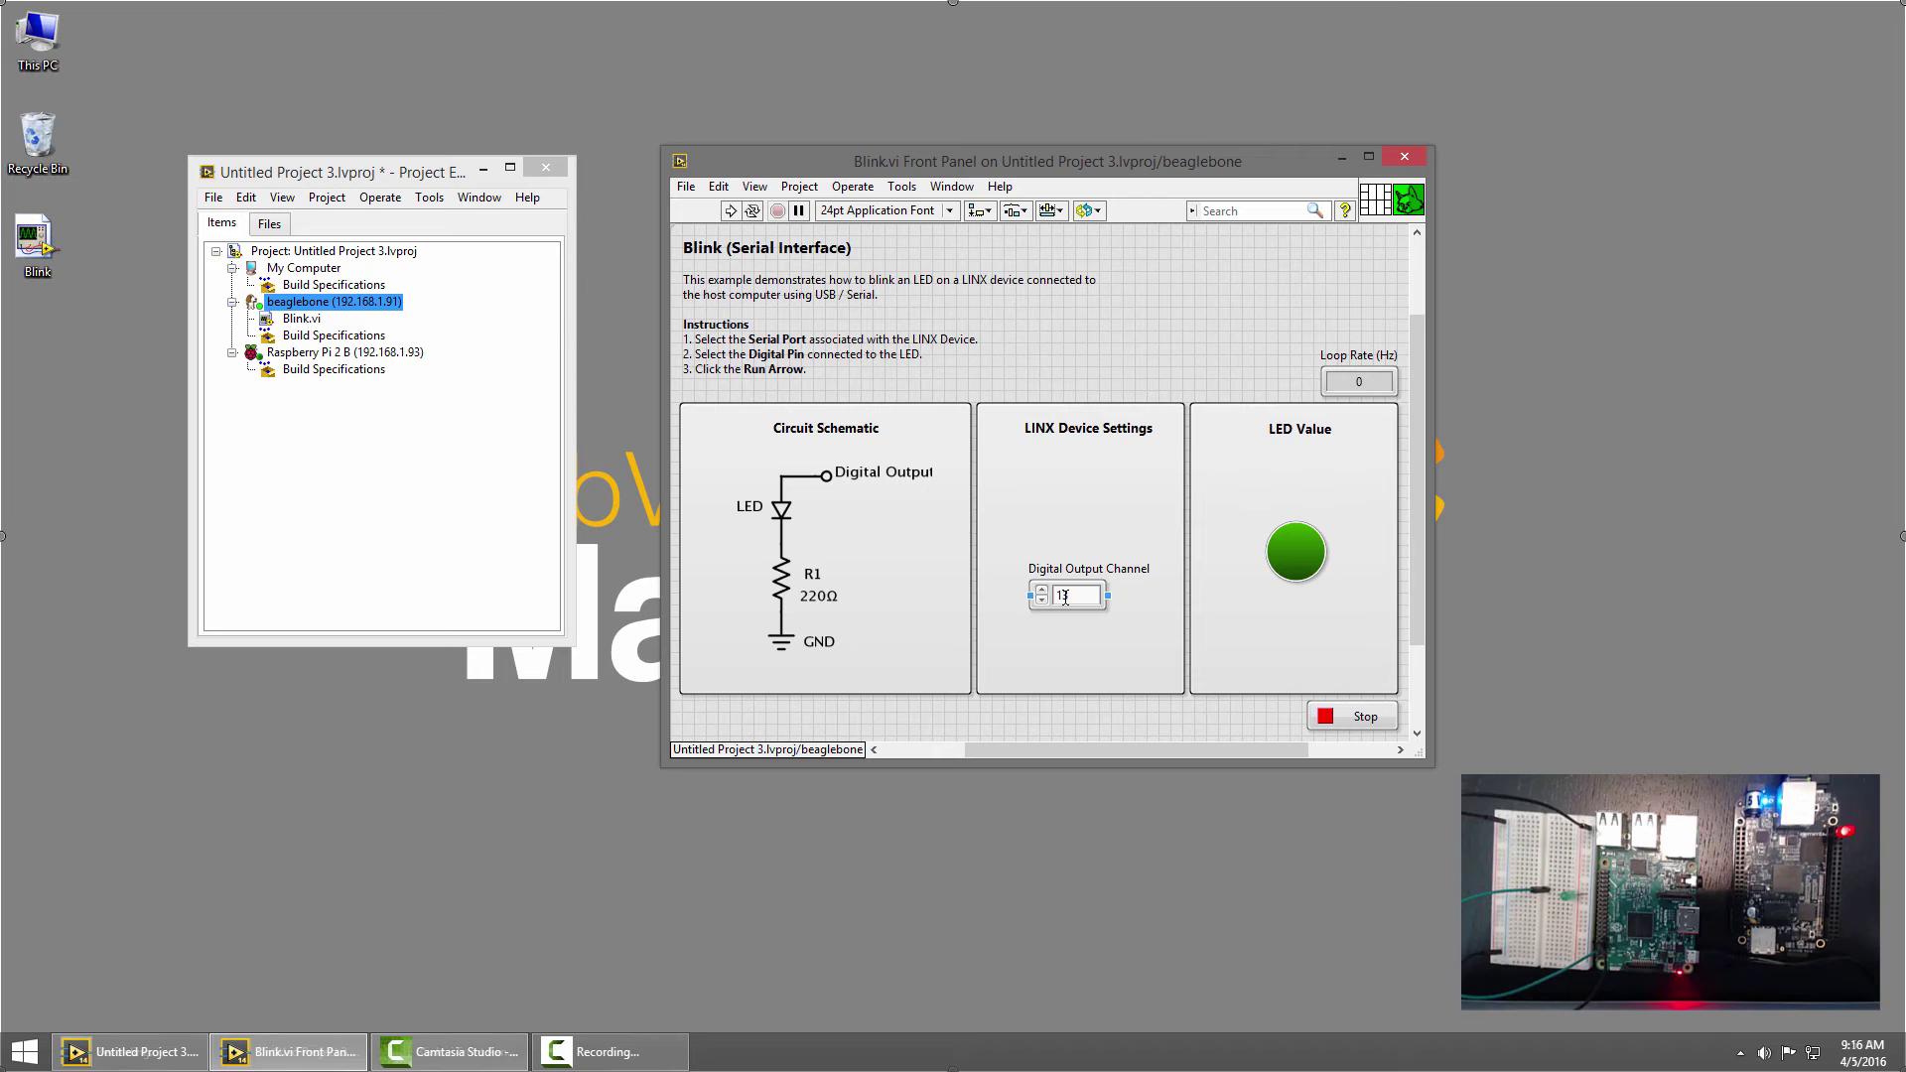
- Go to Help » MakerHub » LINX » Pinouts for the BeagleBone Black pinout page
{"action": "left_click", "coordinate": [999, 187]}
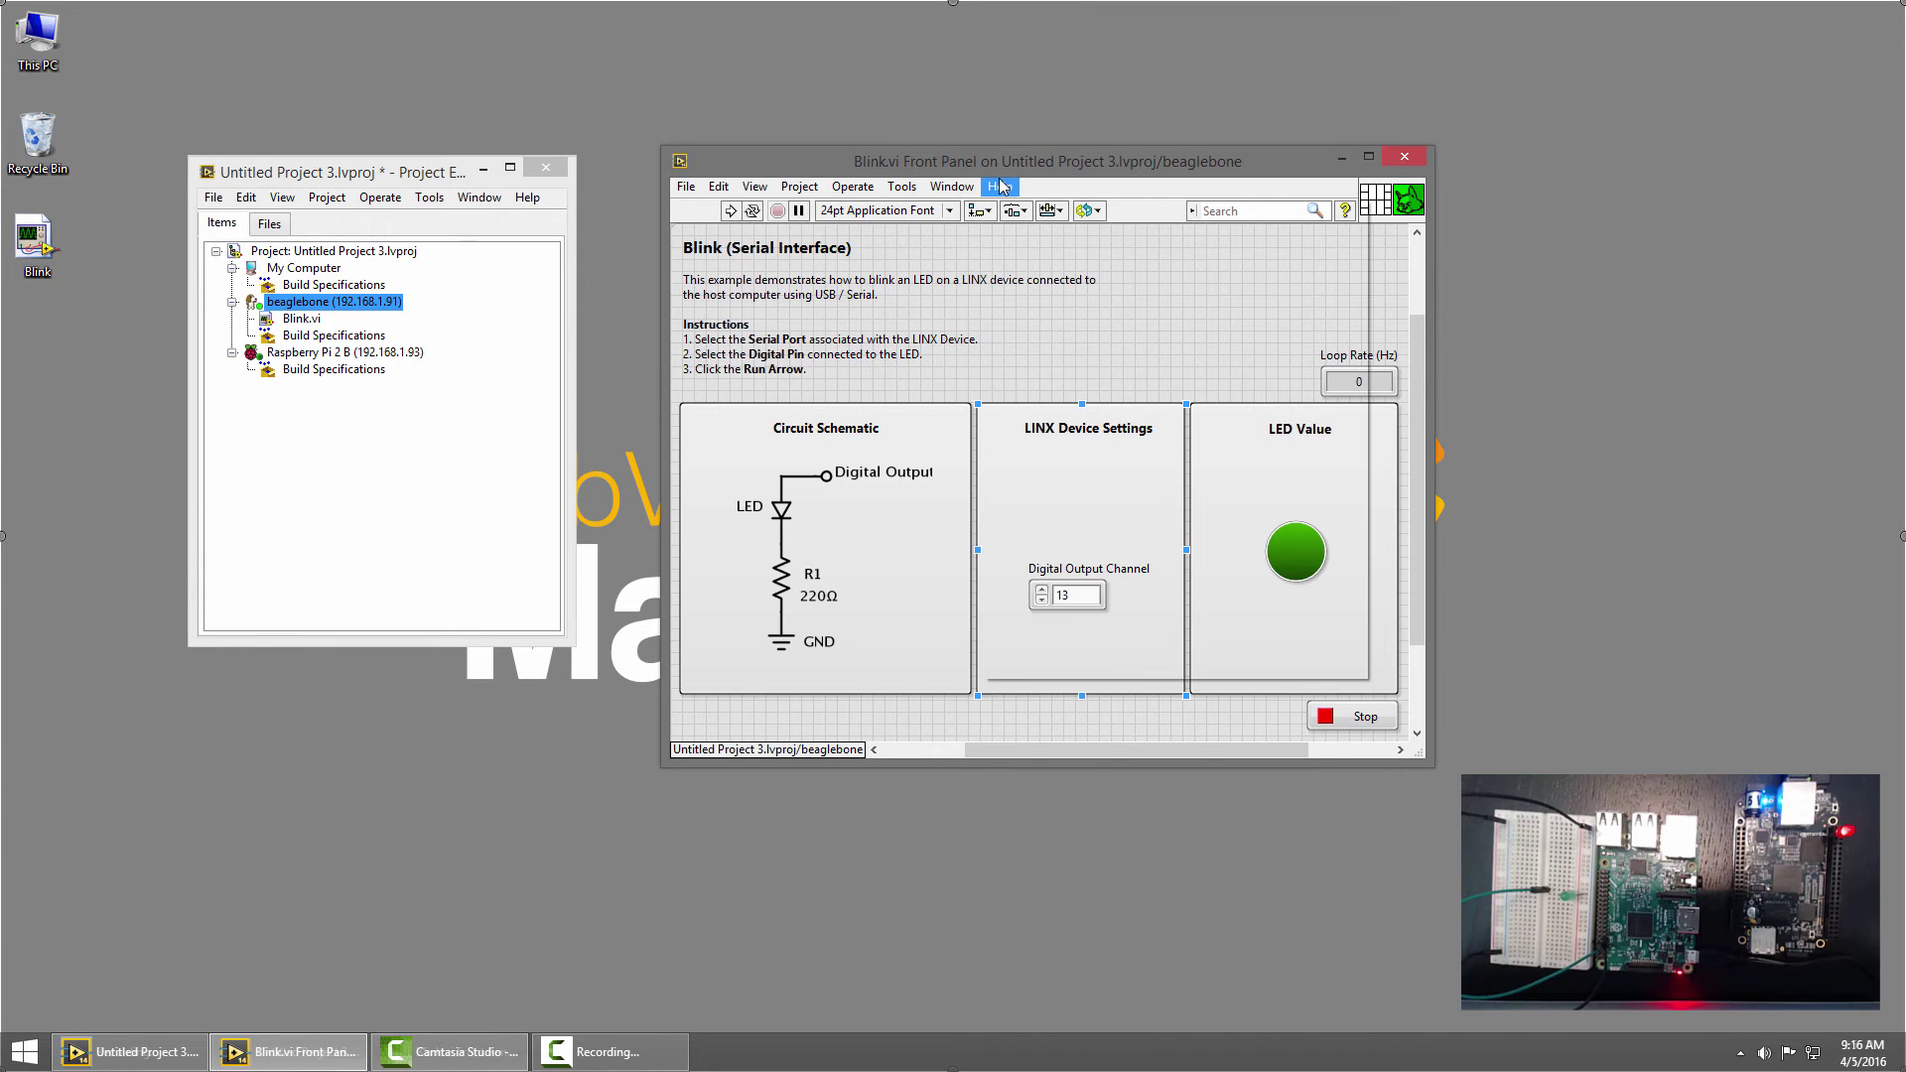
{"action": "mouse_move", "coordinate": [1144, 423]}
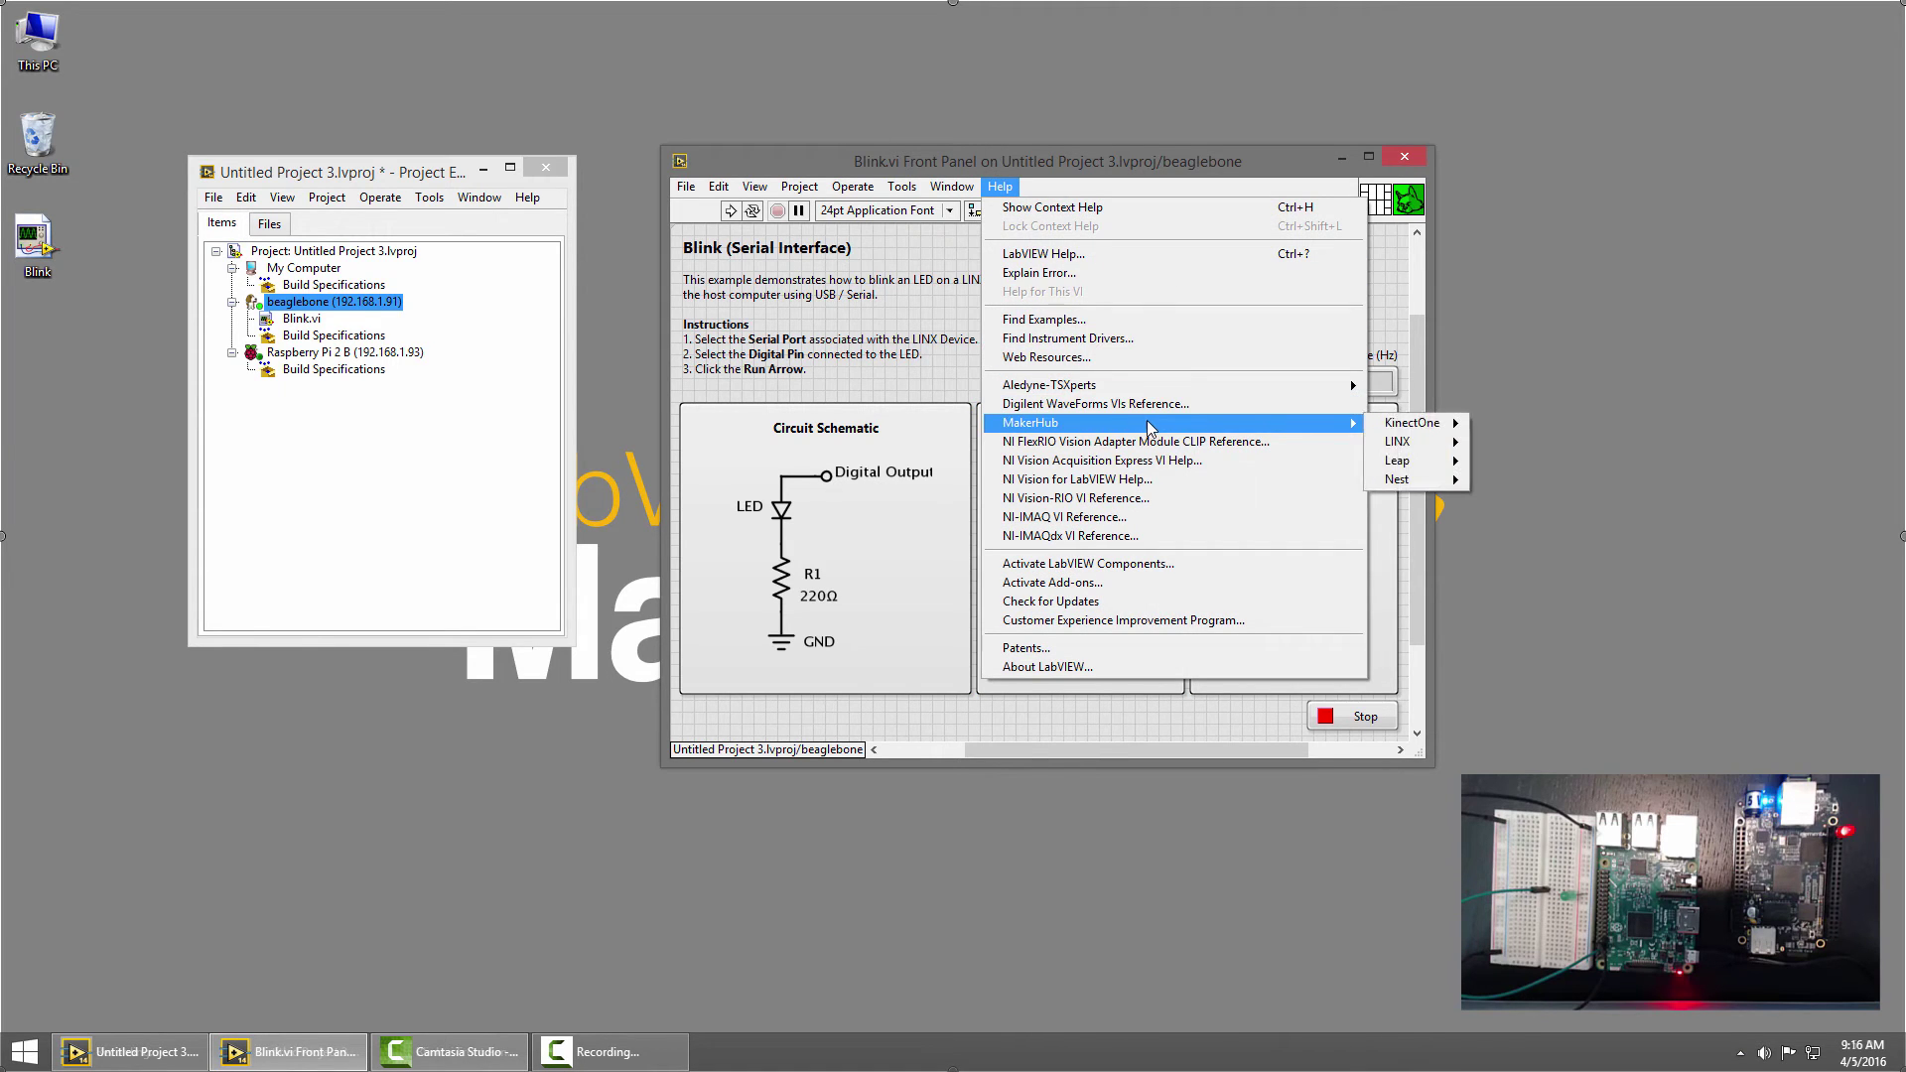
{"action": "mouse_move", "coordinate": [1400, 442]}
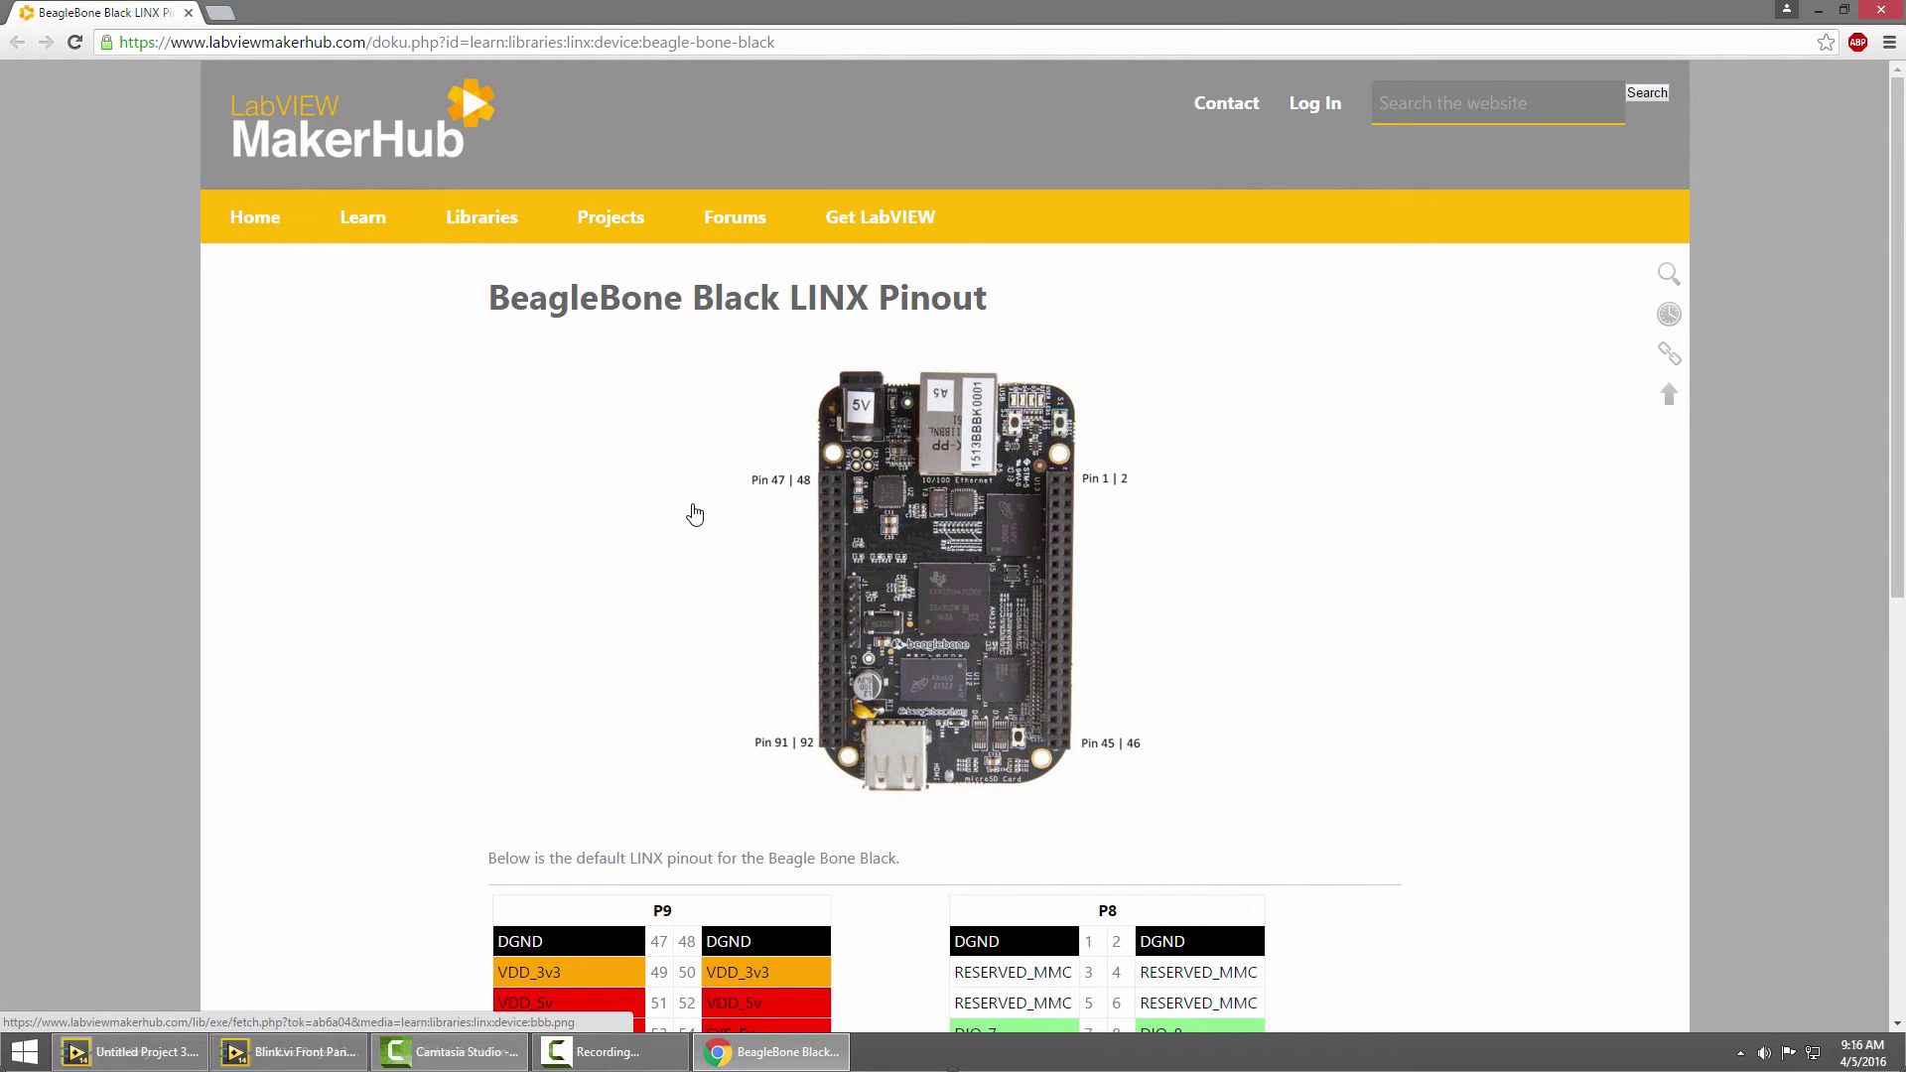
- Highlight the P8 header pins DIO_7, DGND and PWM_13 in the BeagleBone Black pinout
{"action": "scroll", "coordinate": [694, 516], "scroll_direction": "down", "scroll_amount": 3}
{"action": "scroll", "coordinate": [694, 515], "scroll_direction": "down", "scroll_amount": 4}
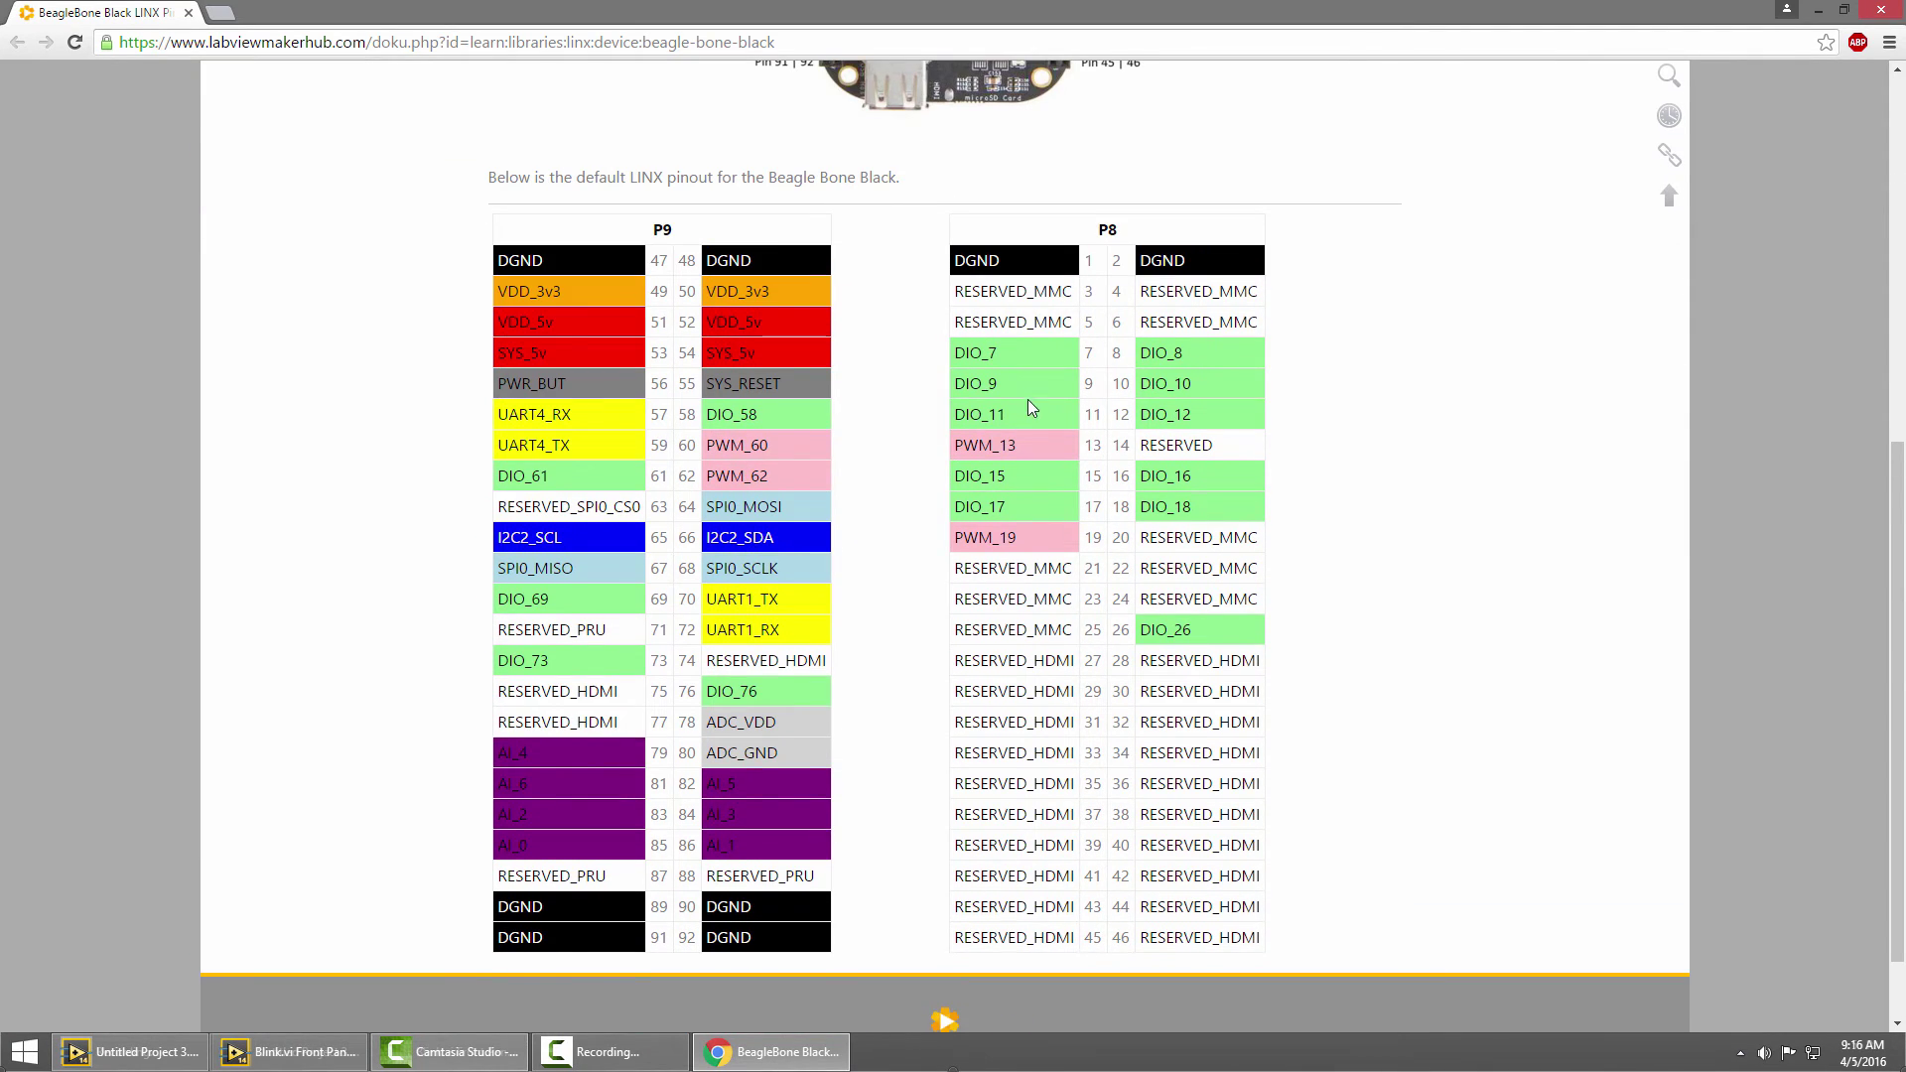
{"action": "double_click", "coordinate": [962, 353]}
{"action": "left_click_drag", "start_coordinate": [952, 260], "coordinate": [1000, 261]}
{"action": "left_click_drag", "start_coordinate": [962, 445], "coordinate": [1017, 445]}
- Highlight the P9 PWM, PWM_62, I2C2_SCL/SDA and UART4_TX/DIO_58 pins, then scroll back up
{"action": "left_click_drag", "start_coordinate": [993, 537], "coordinate": [1019, 537]}
{"action": "left_click_drag", "start_coordinate": [733, 477], "coordinate": [800, 452]}
{"action": "left_click_drag", "start_coordinate": [504, 537], "coordinate": [766, 537]}
{"action": "left_click", "coordinate": [573, 548]}
{"action": "left_click_drag", "start_coordinate": [593, 452], "coordinate": [576, 434]}
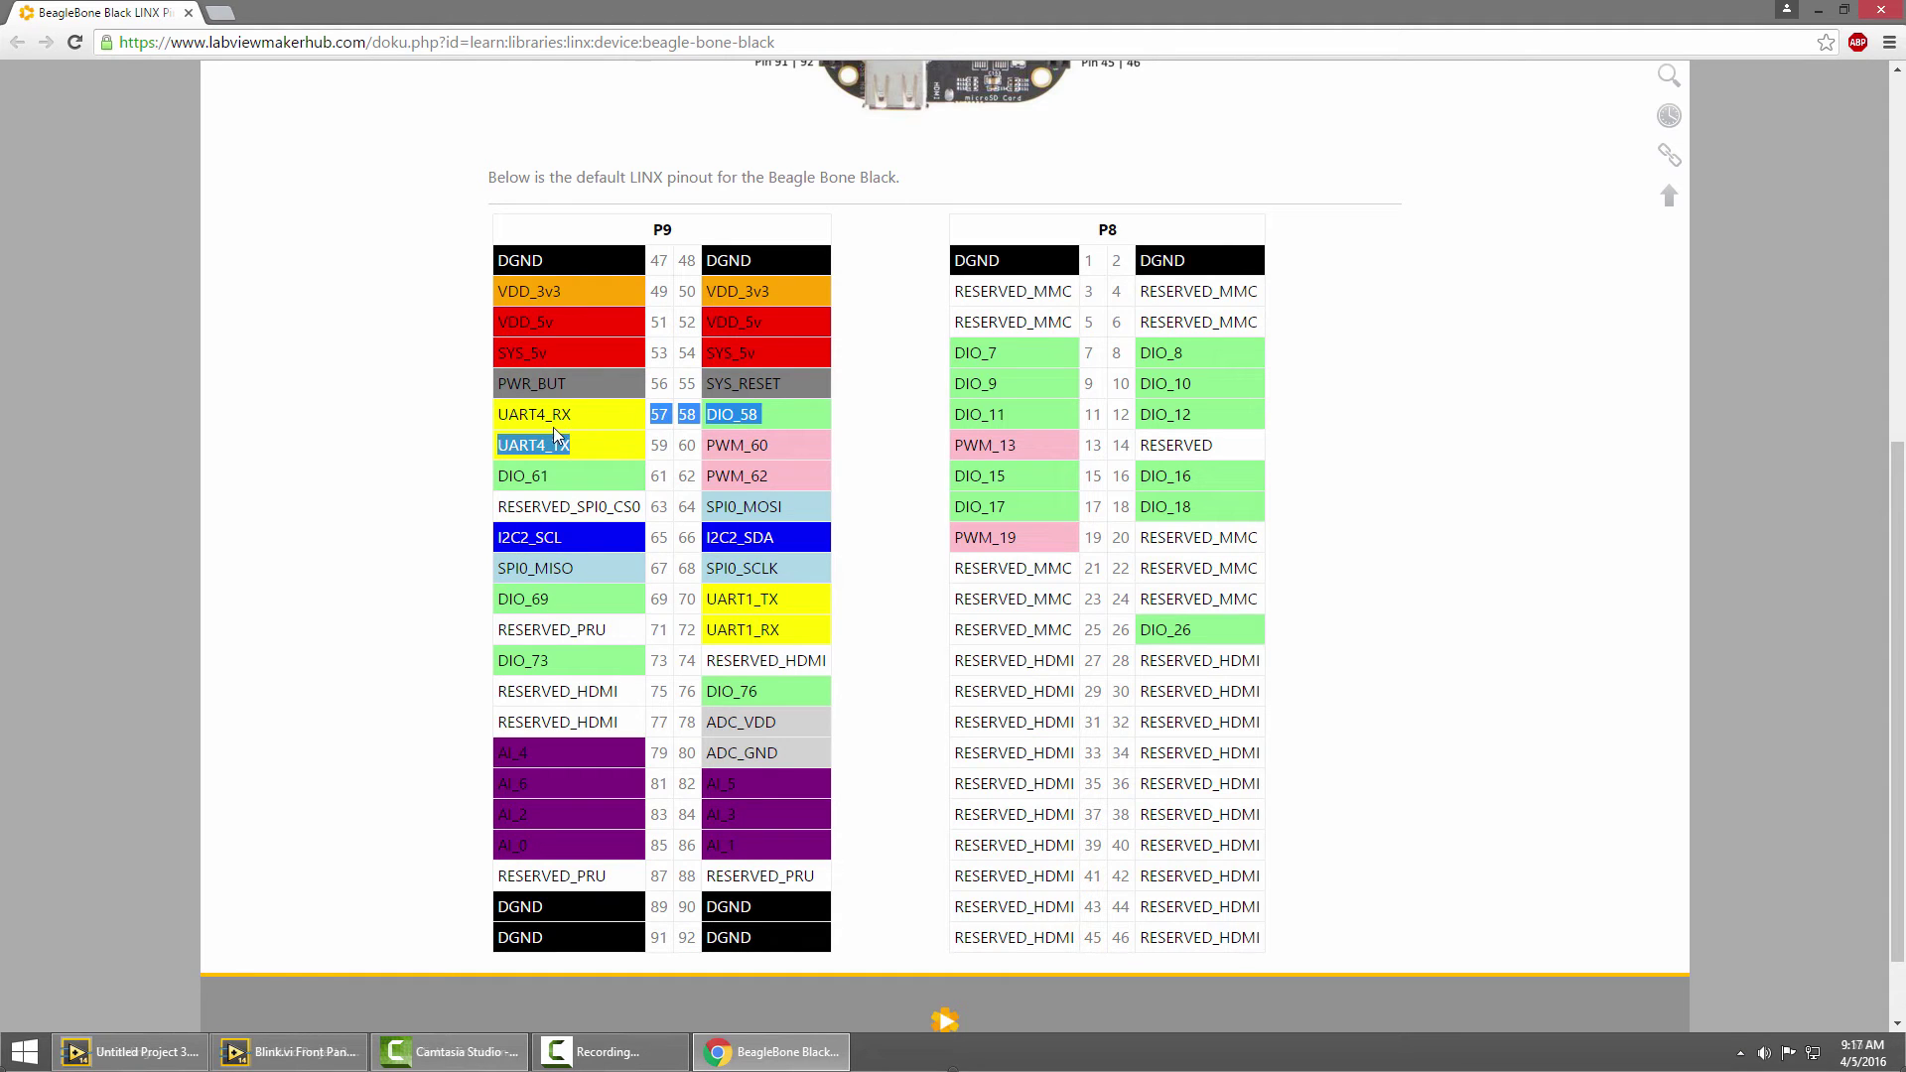
{"action": "left_click", "coordinate": [549, 422]}
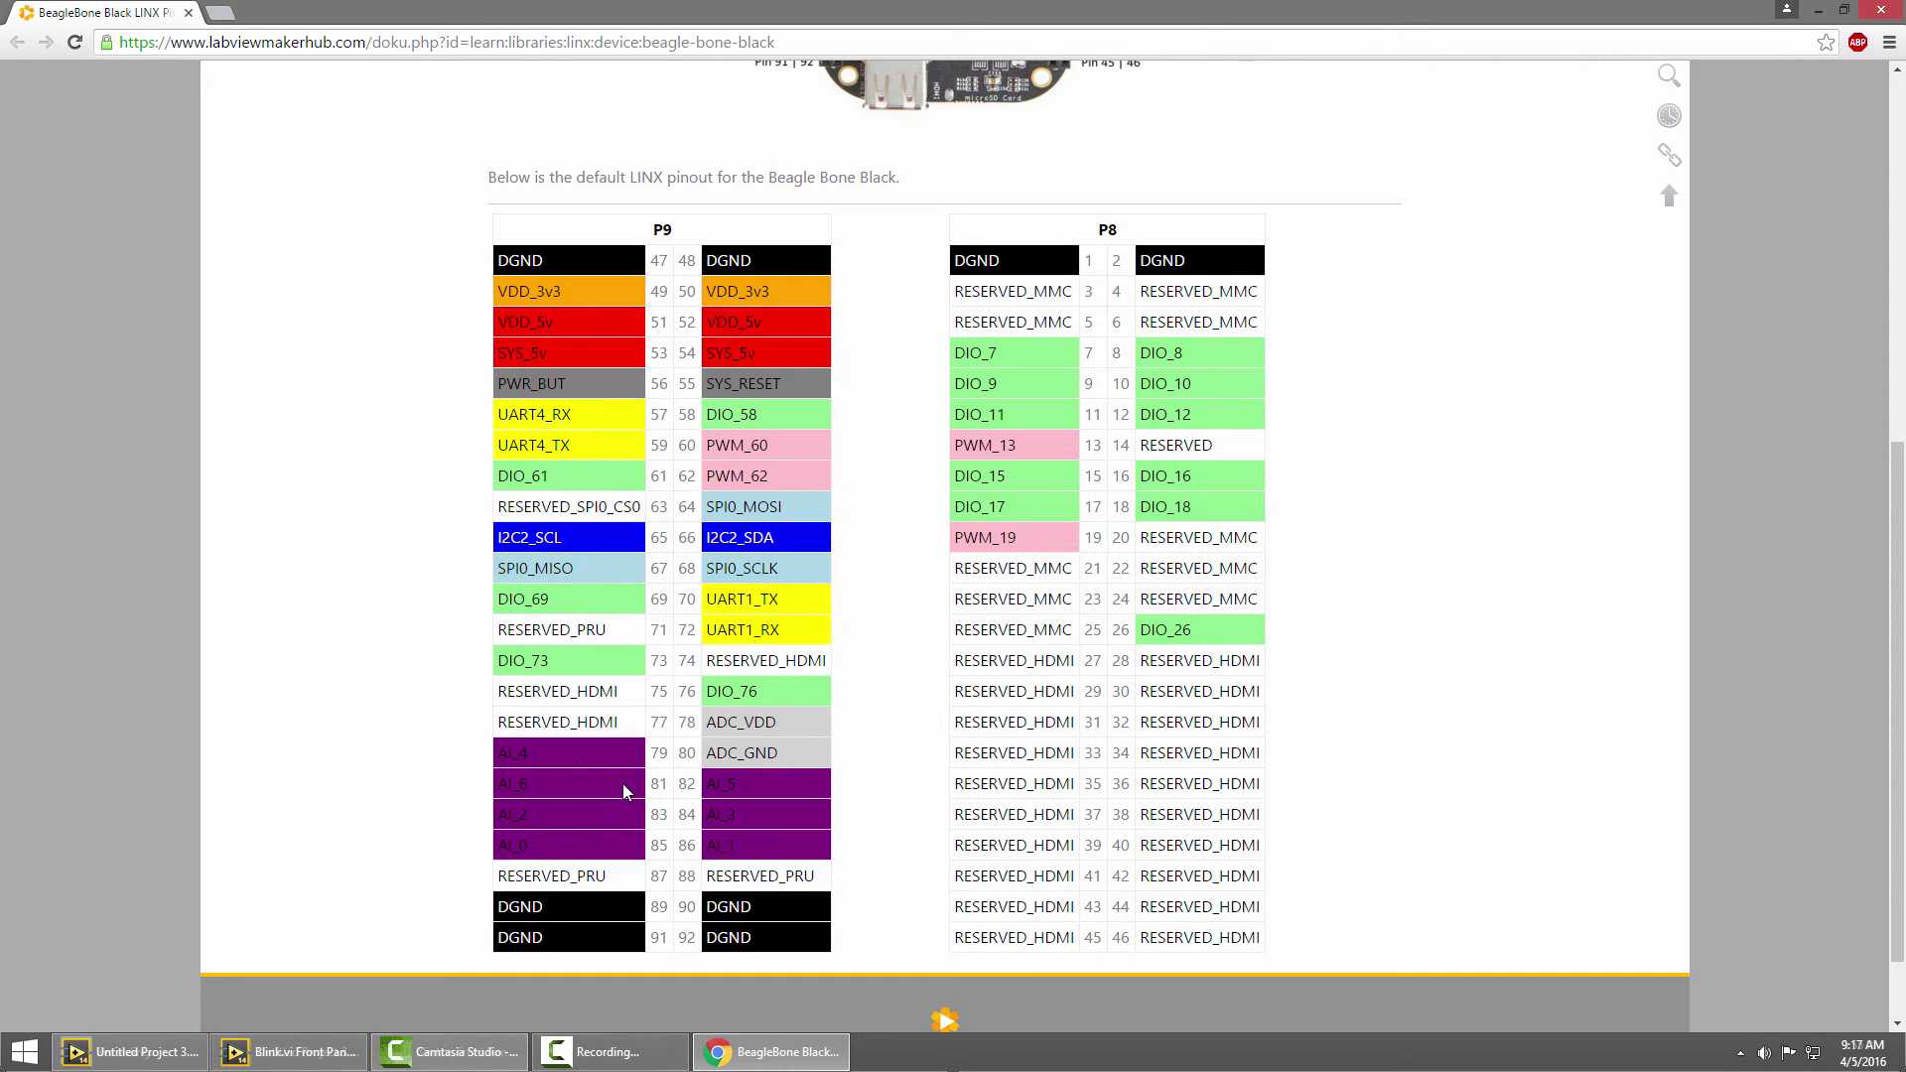
{"action": "scroll", "coordinate": [923, 556], "scroll_direction": "up", "scroll_amount": 1}
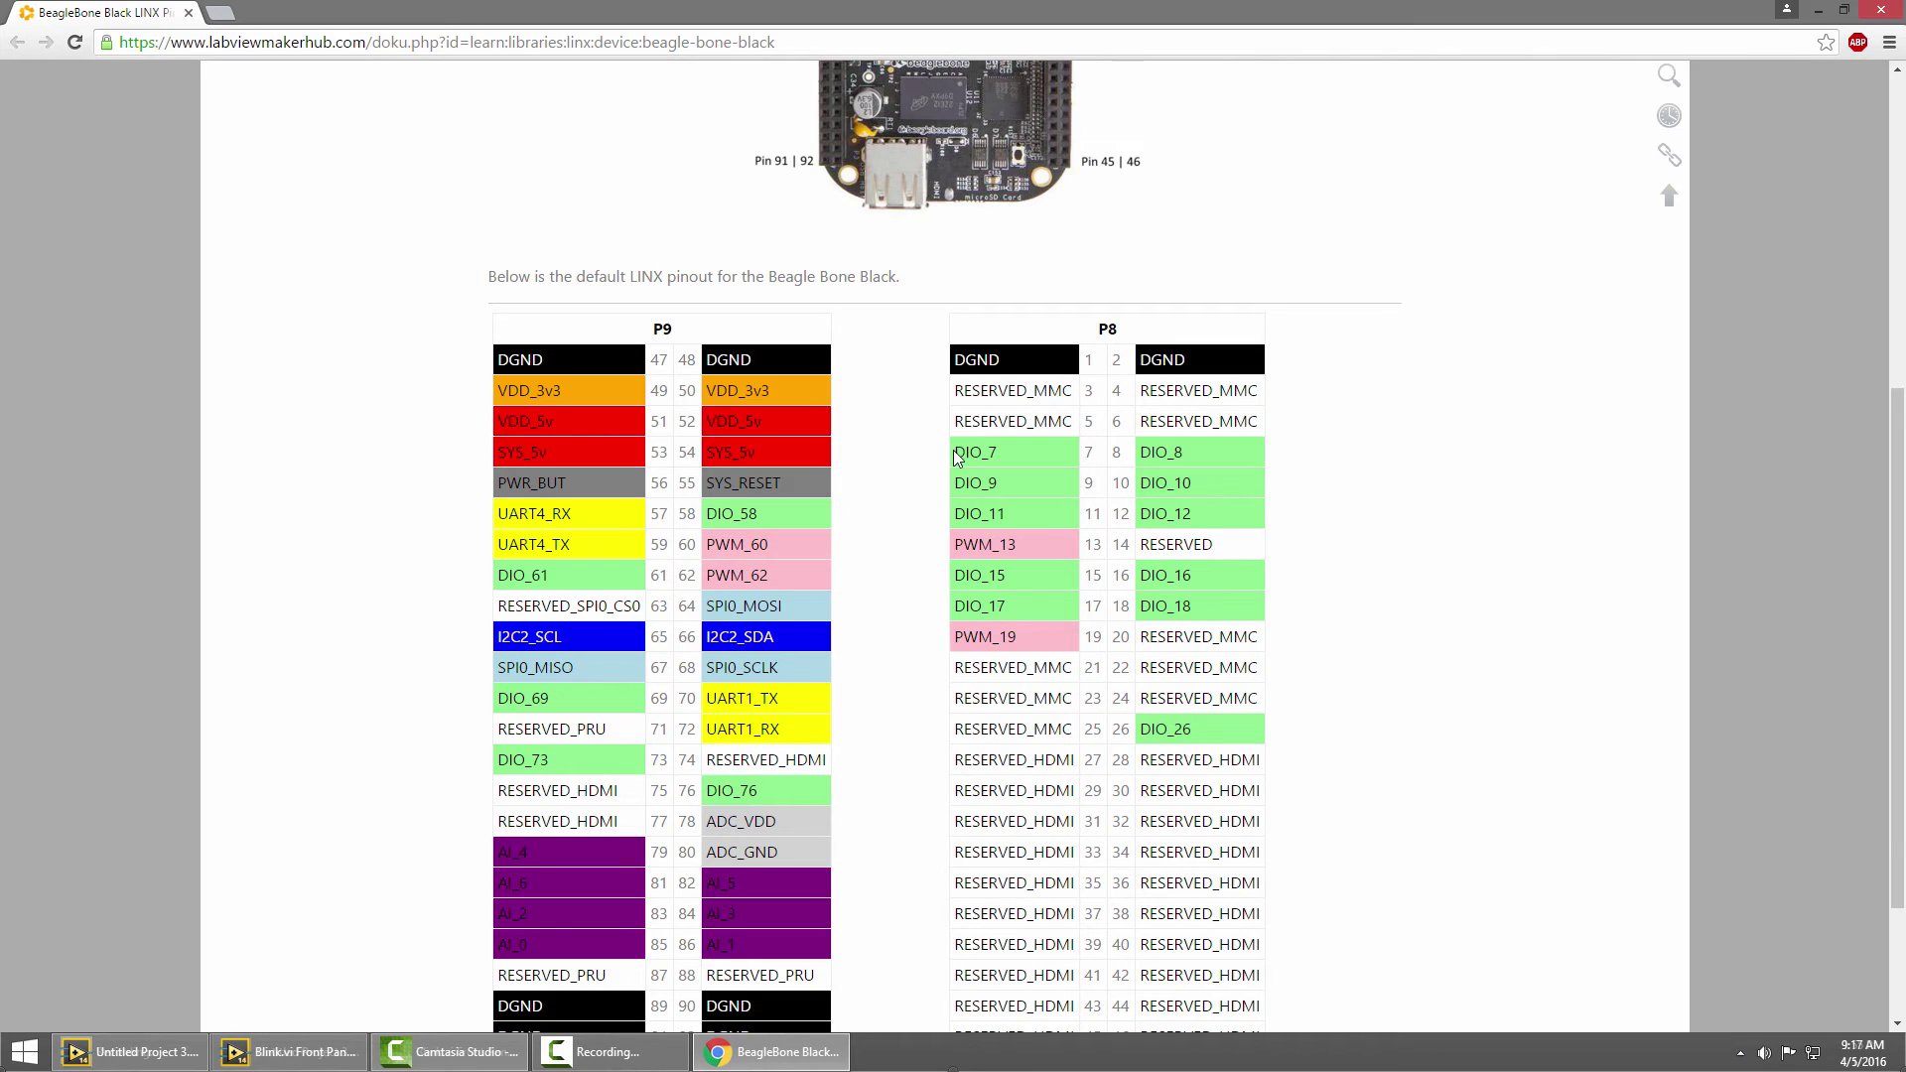
- Close Chrome and change Blink.vi's Digital Output Channel from 13 to 7
{"action": "left_click", "coordinate": [1896, 10]}
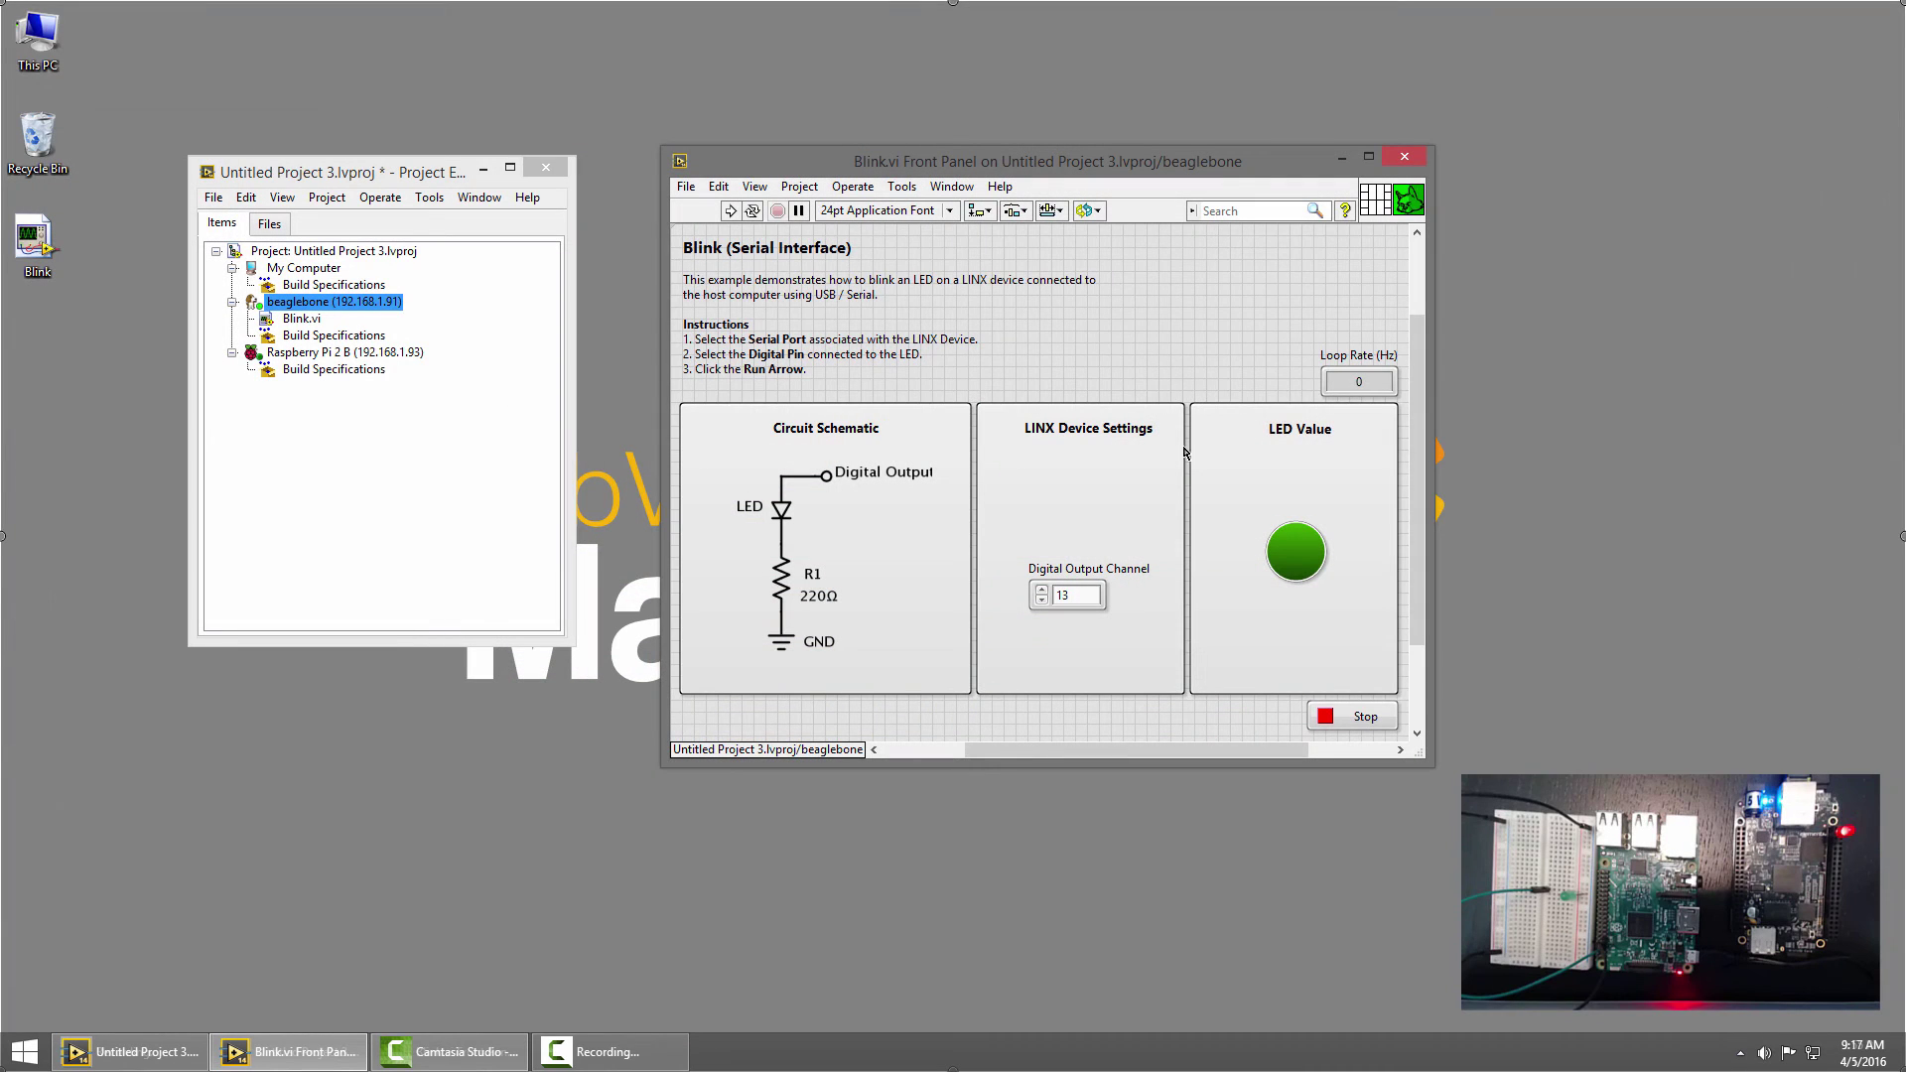
{"action": "double_click", "coordinate": [1070, 594]}
{"action": "key", "text": "F10"}
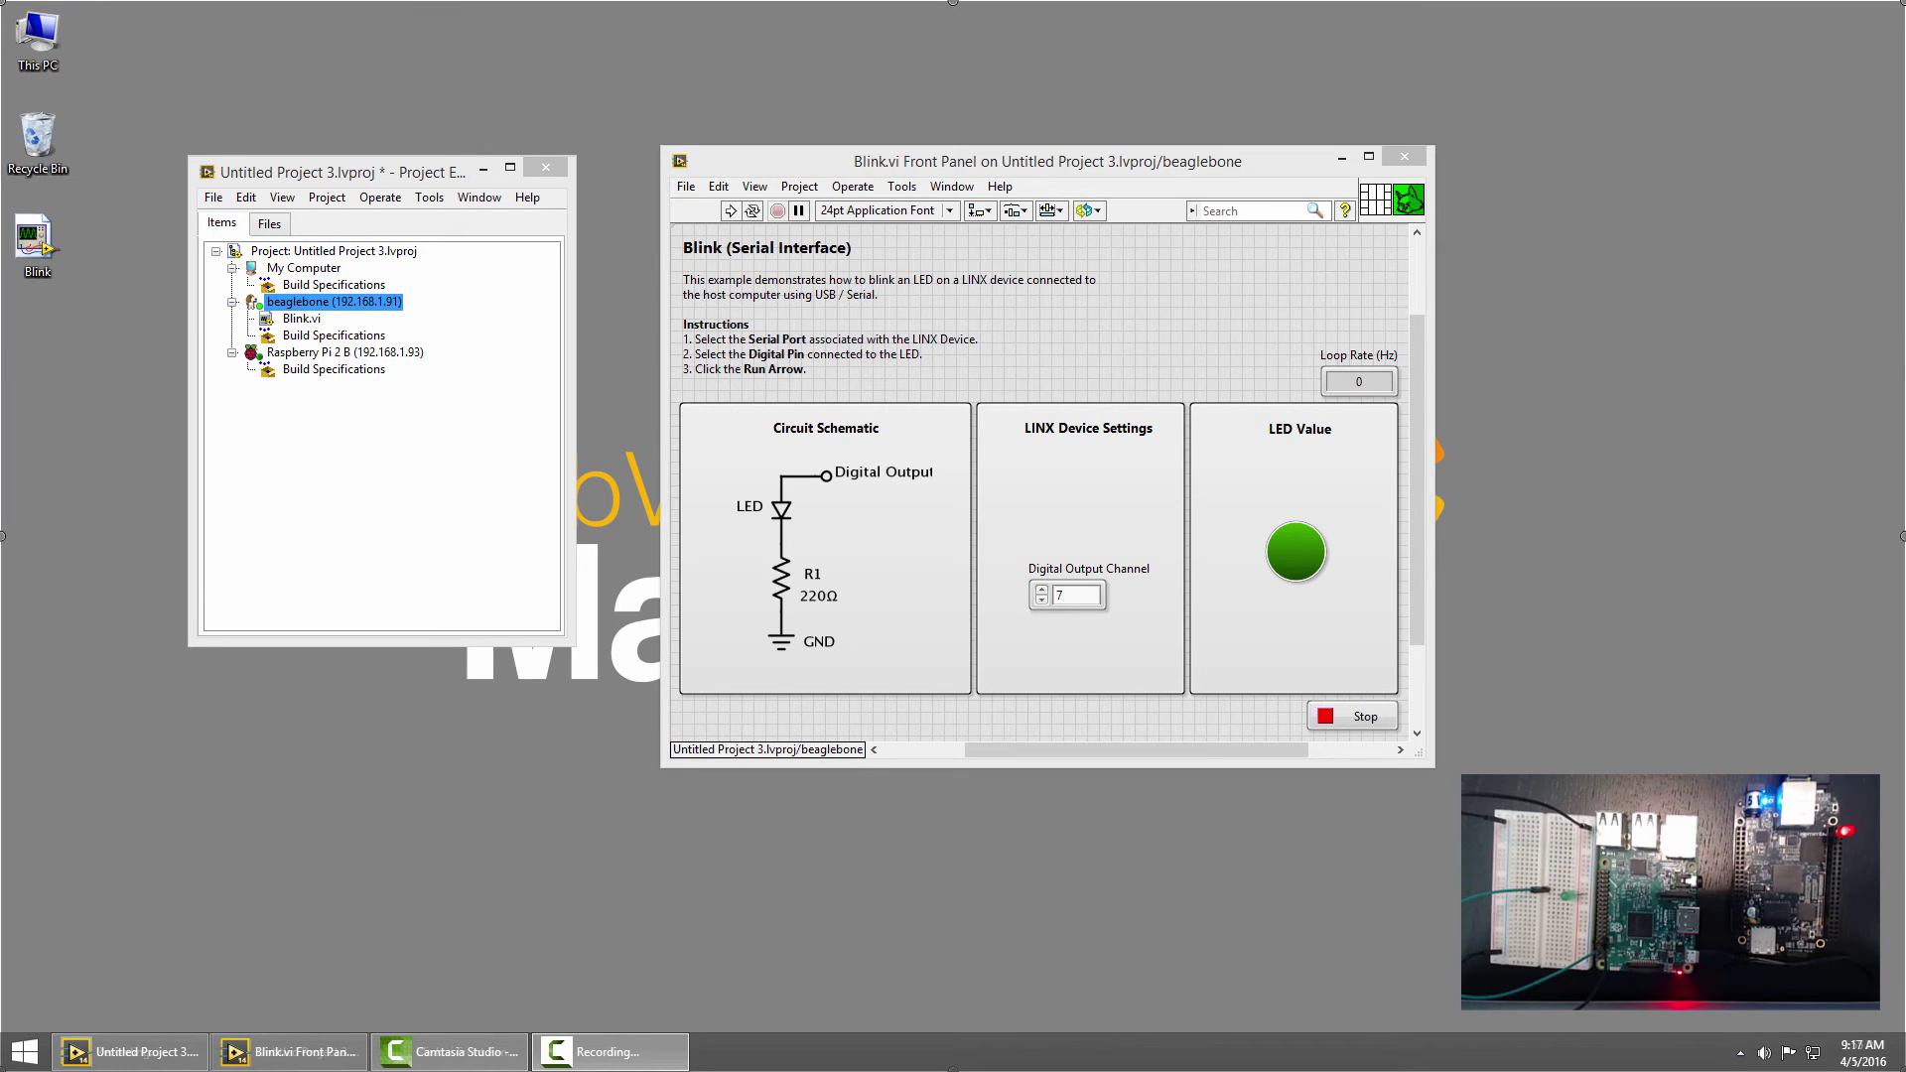
- Open the LINX Pinouts reference from Help » MakerHub » LINX
{"action": "left_click", "coordinate": [1005, 187]}
{"action": "mouse_move", "coordinate": [1147, 429]}
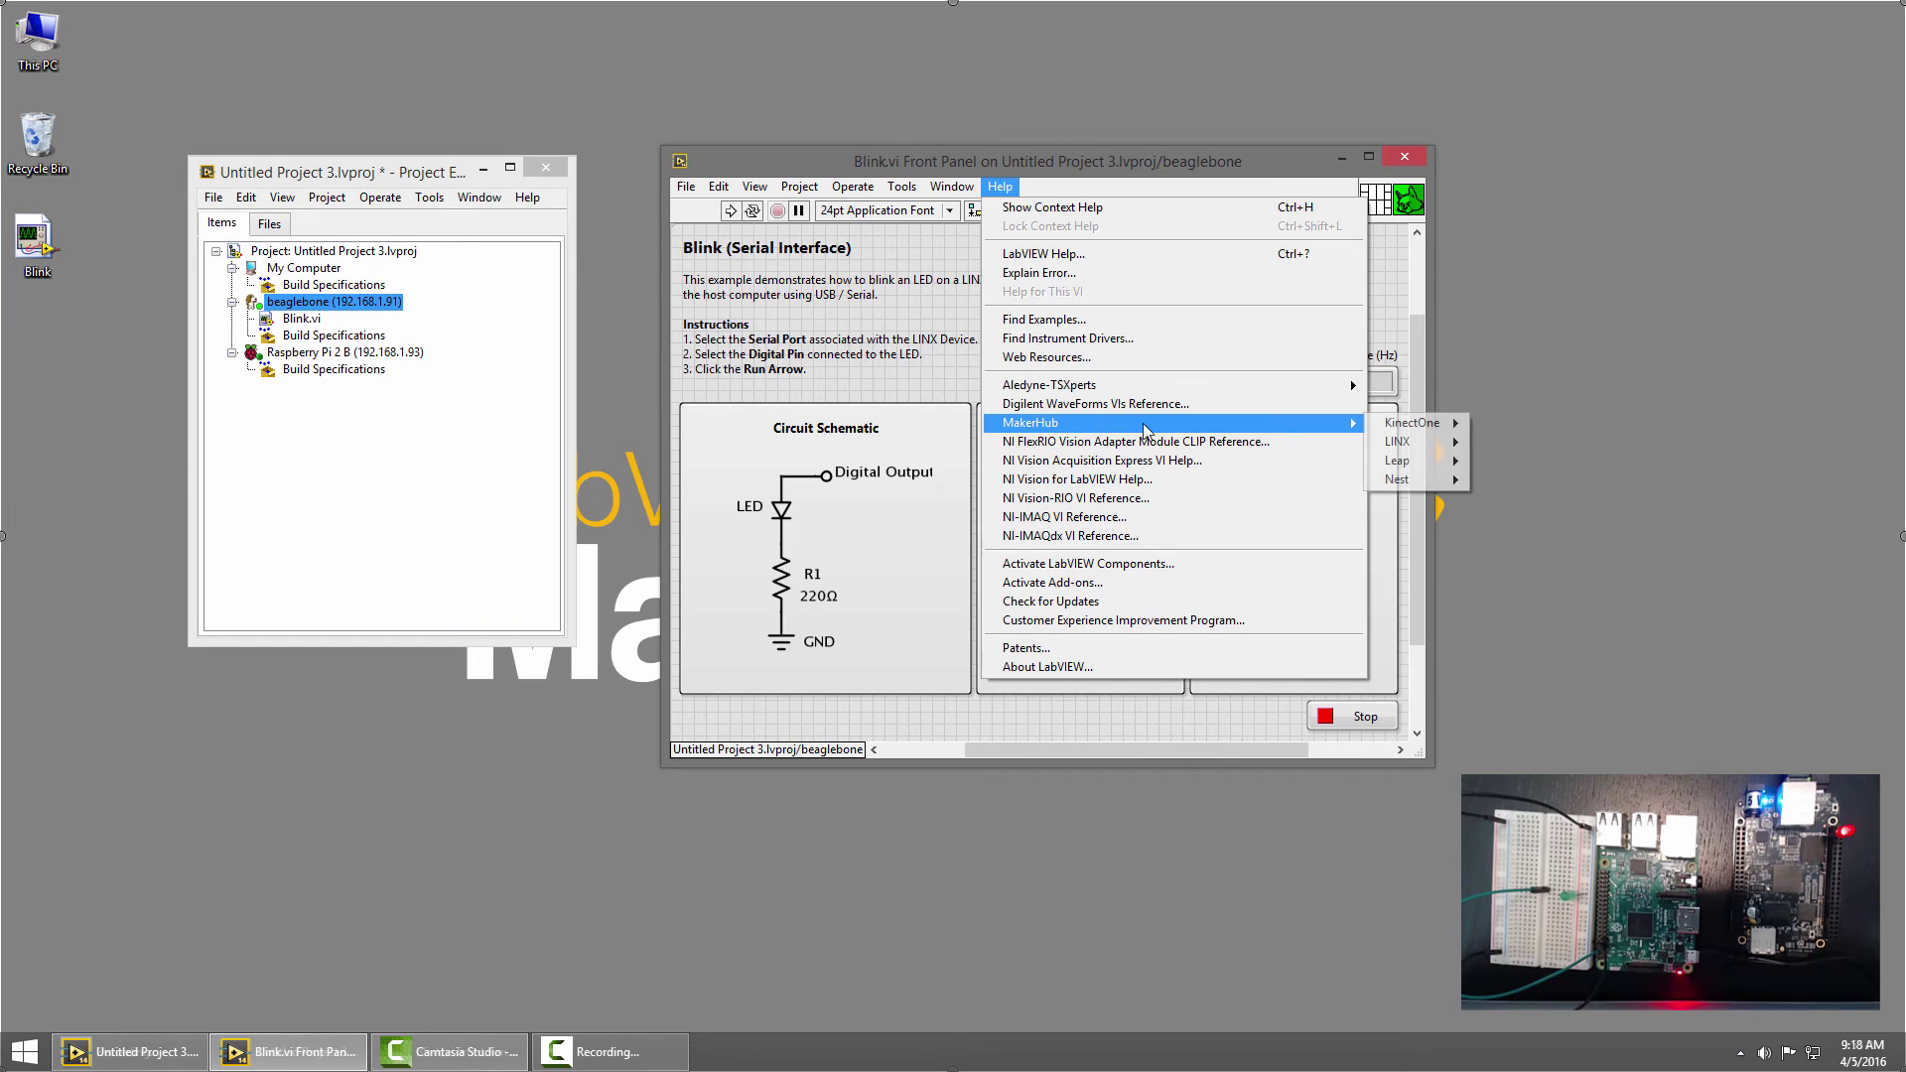
{"action": "mouse_move", "coordinate": [1405, 442]}
{"action": "left_click", "coordinate": [1553, 499]}
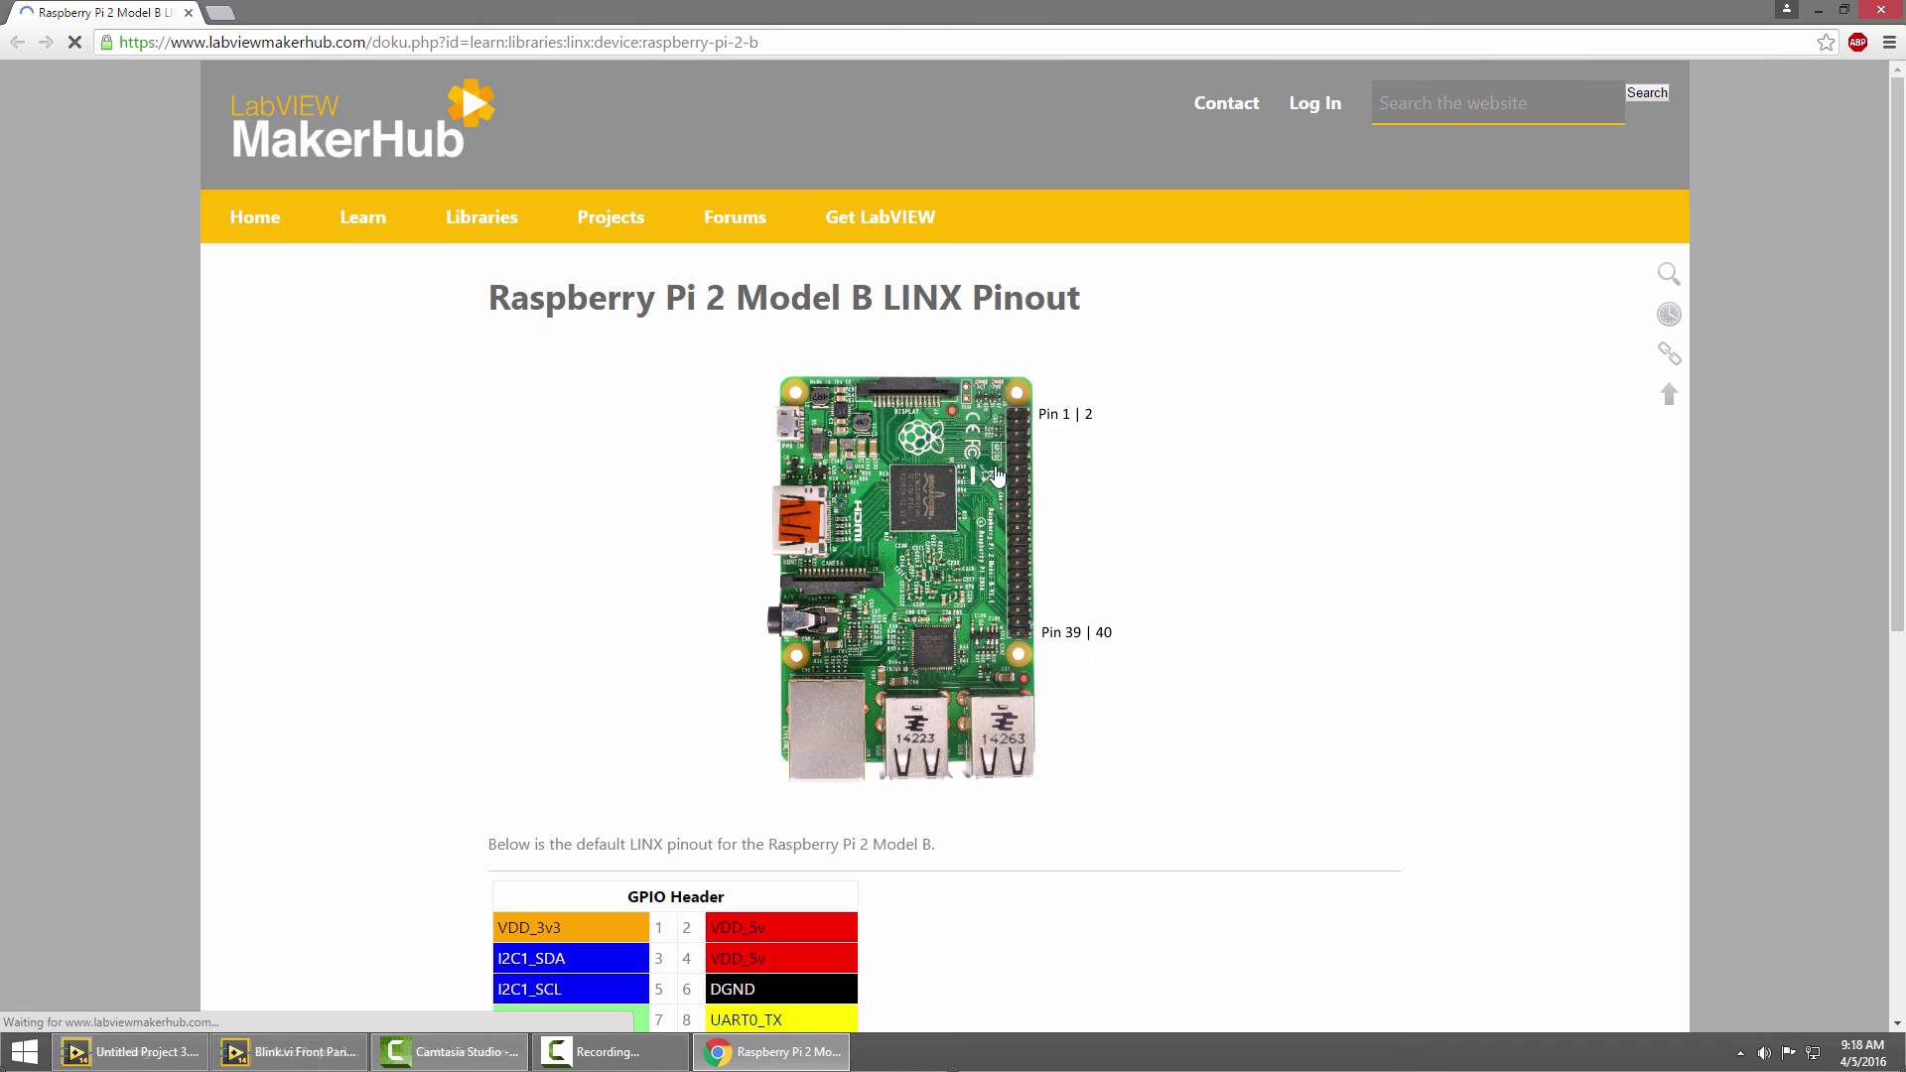
- Check the SPI0 rows on the Raspberry Pi 2 GPIO header table, then close Chrome
{"action": "scroll", "coordinate": [970, 486], "scroll_direction": "down", "scroll_amount": 6}
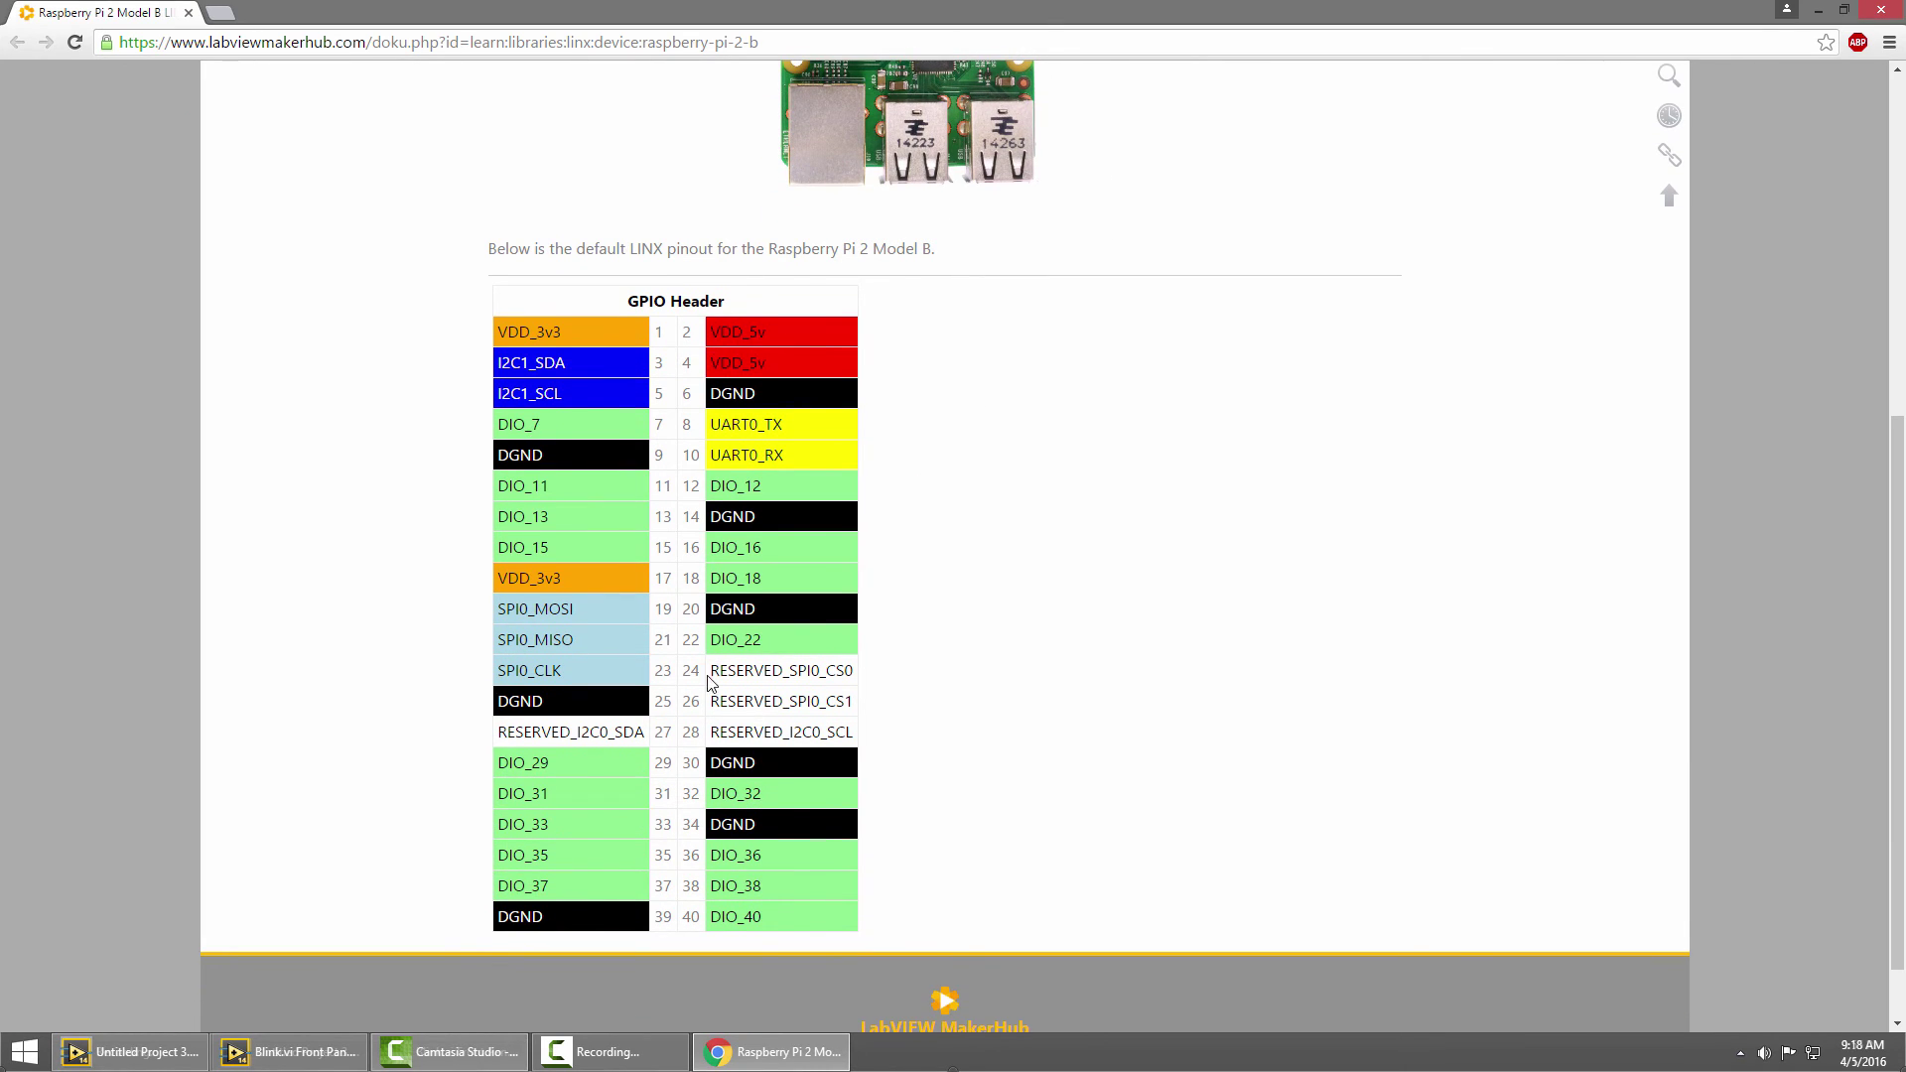
{"action": "left_click_drag", "start_coordinate": [506, 609], "coordinate": [576, 644]}
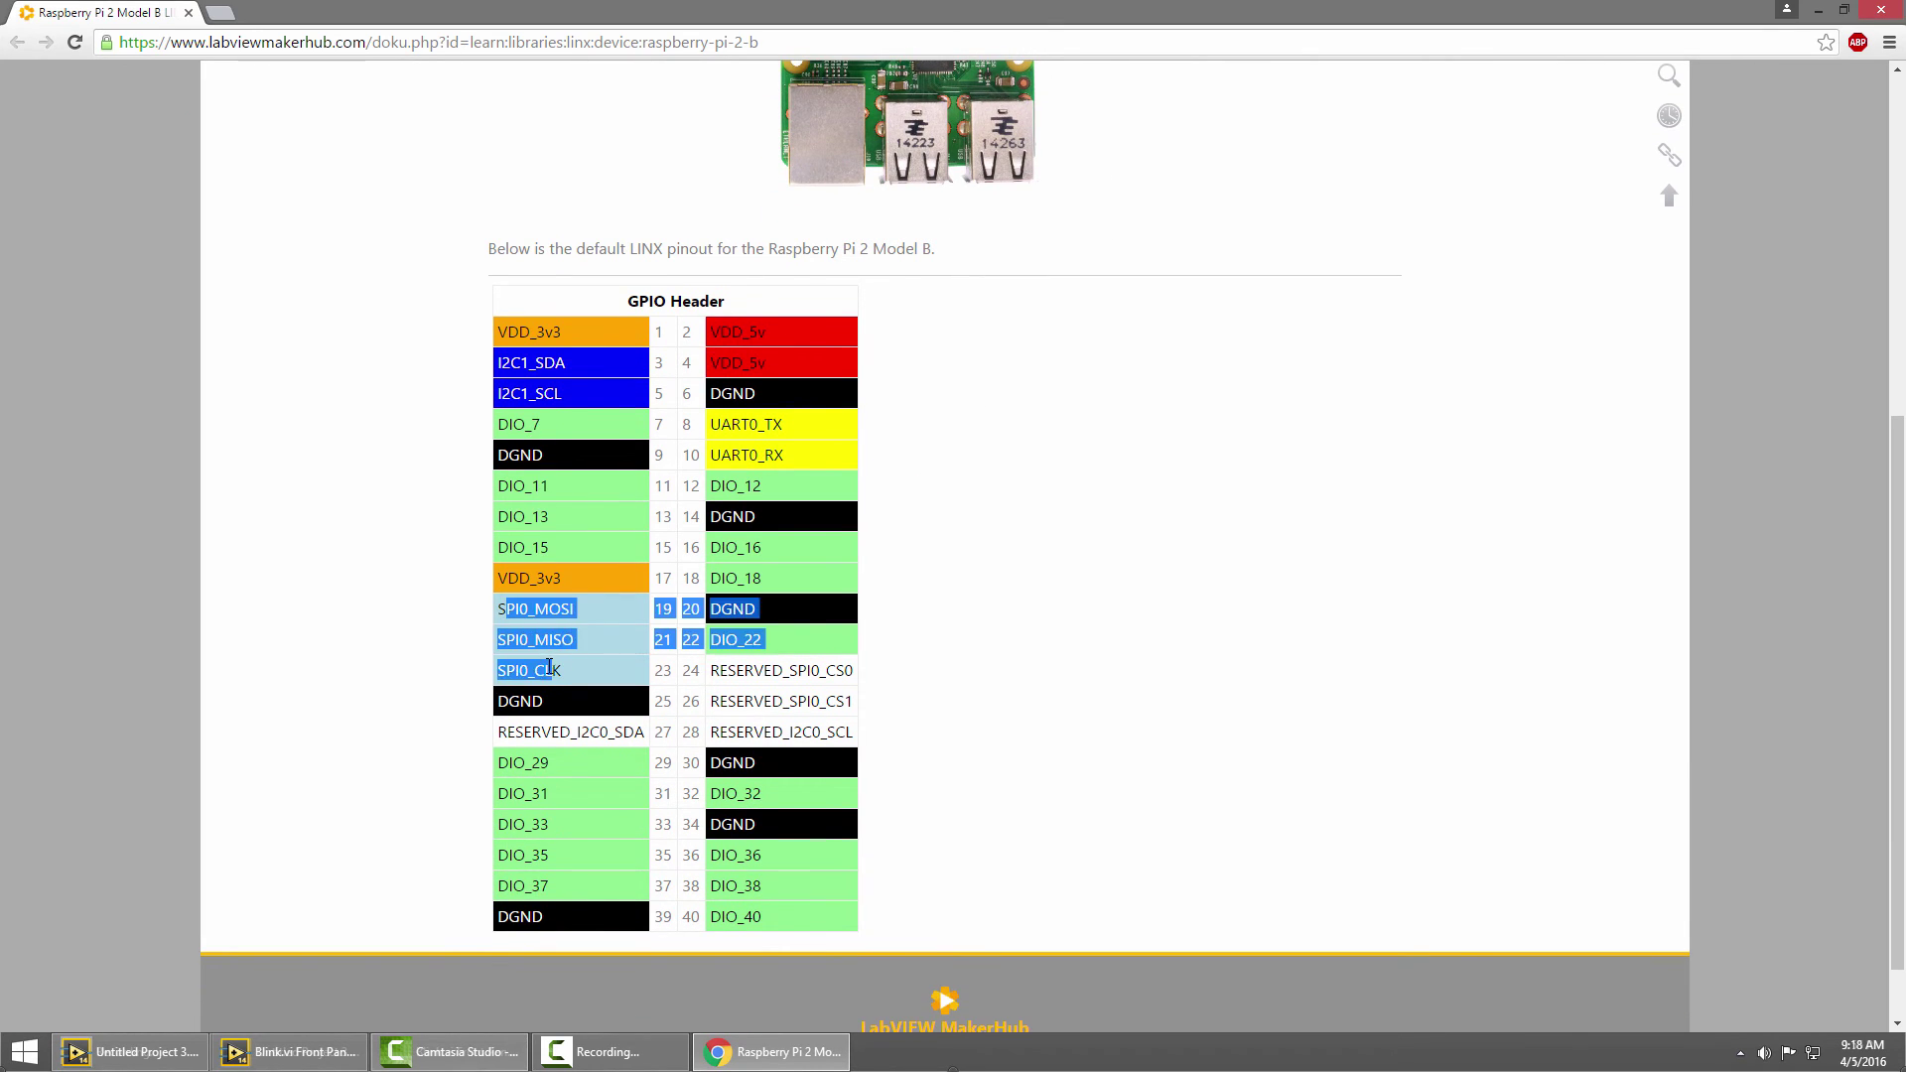
{"action": "left_click", "coordinate": [531, 621]}
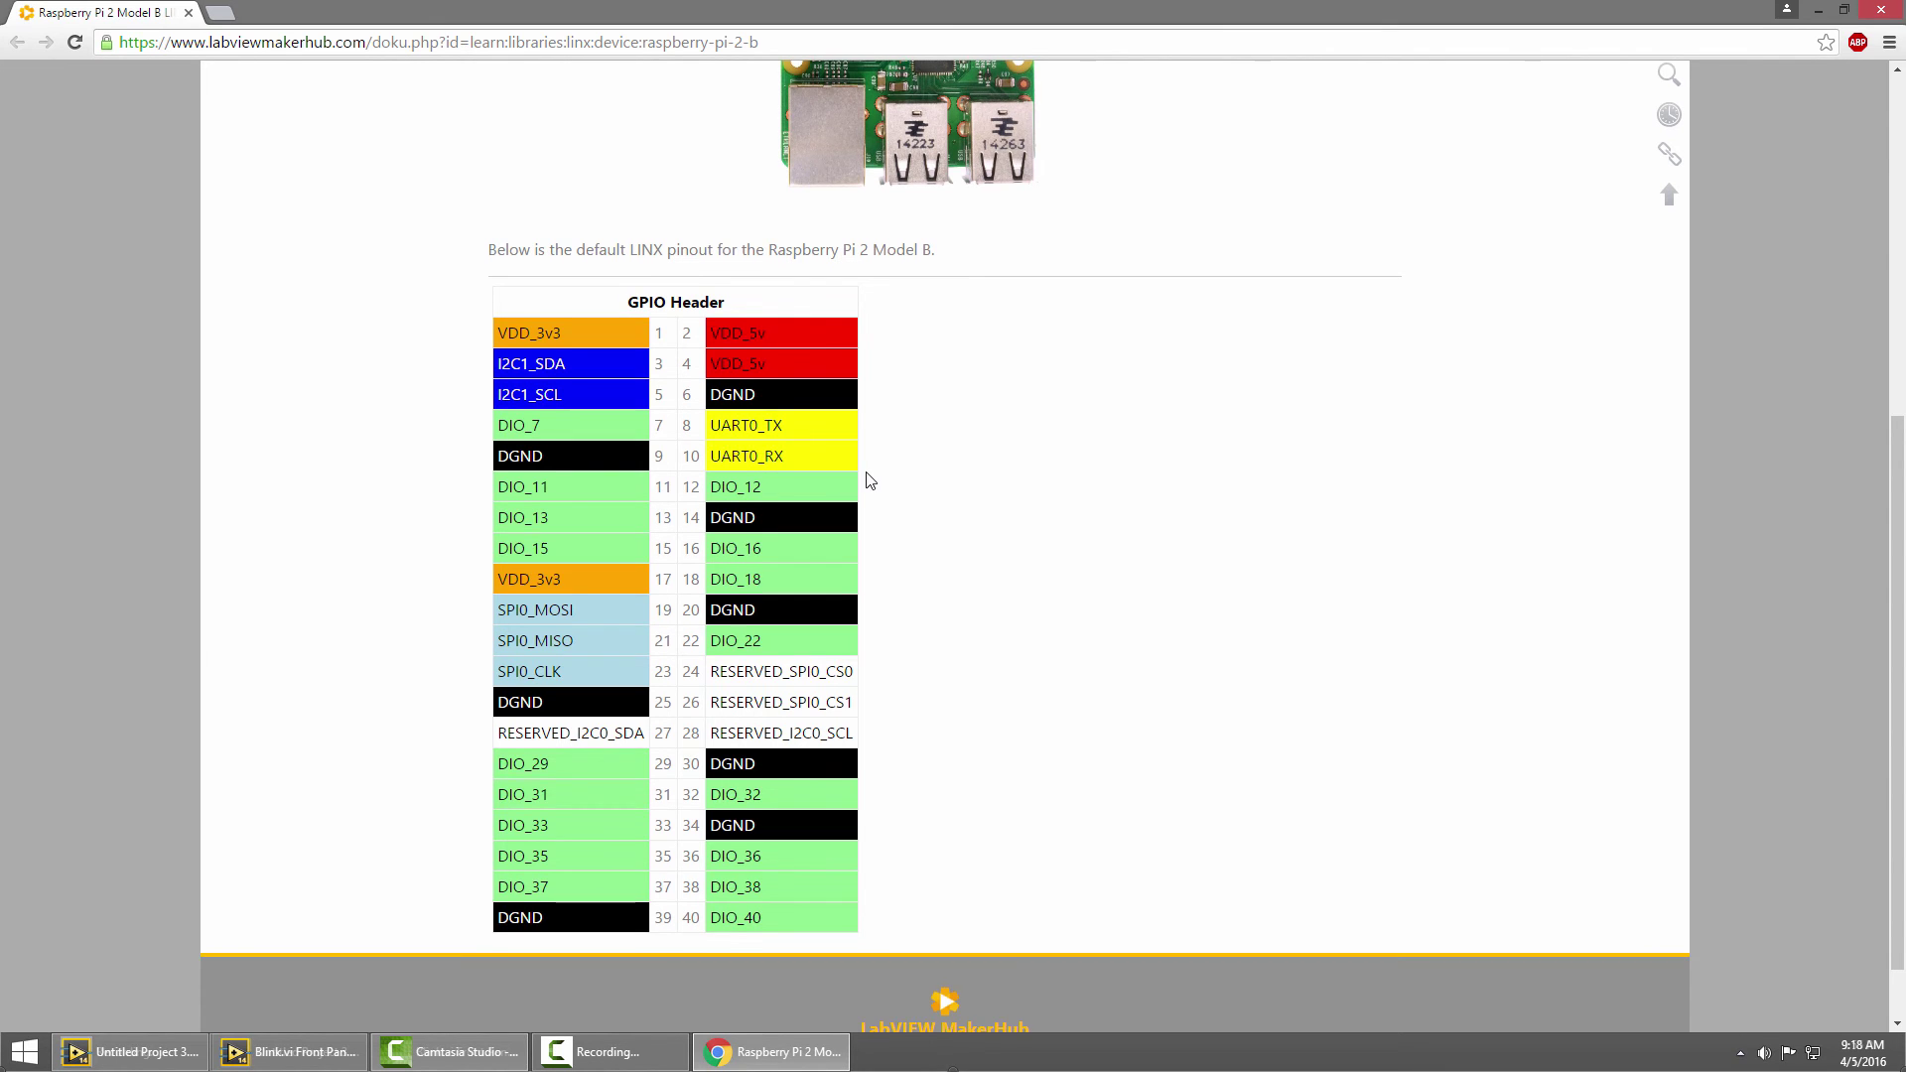
{"action": "scroll", "coordinate": [868, 477], "scroll_direction": "up", "scroll_amount": 6}
{"action": "left_click", "coordinate": [1882, 12]}
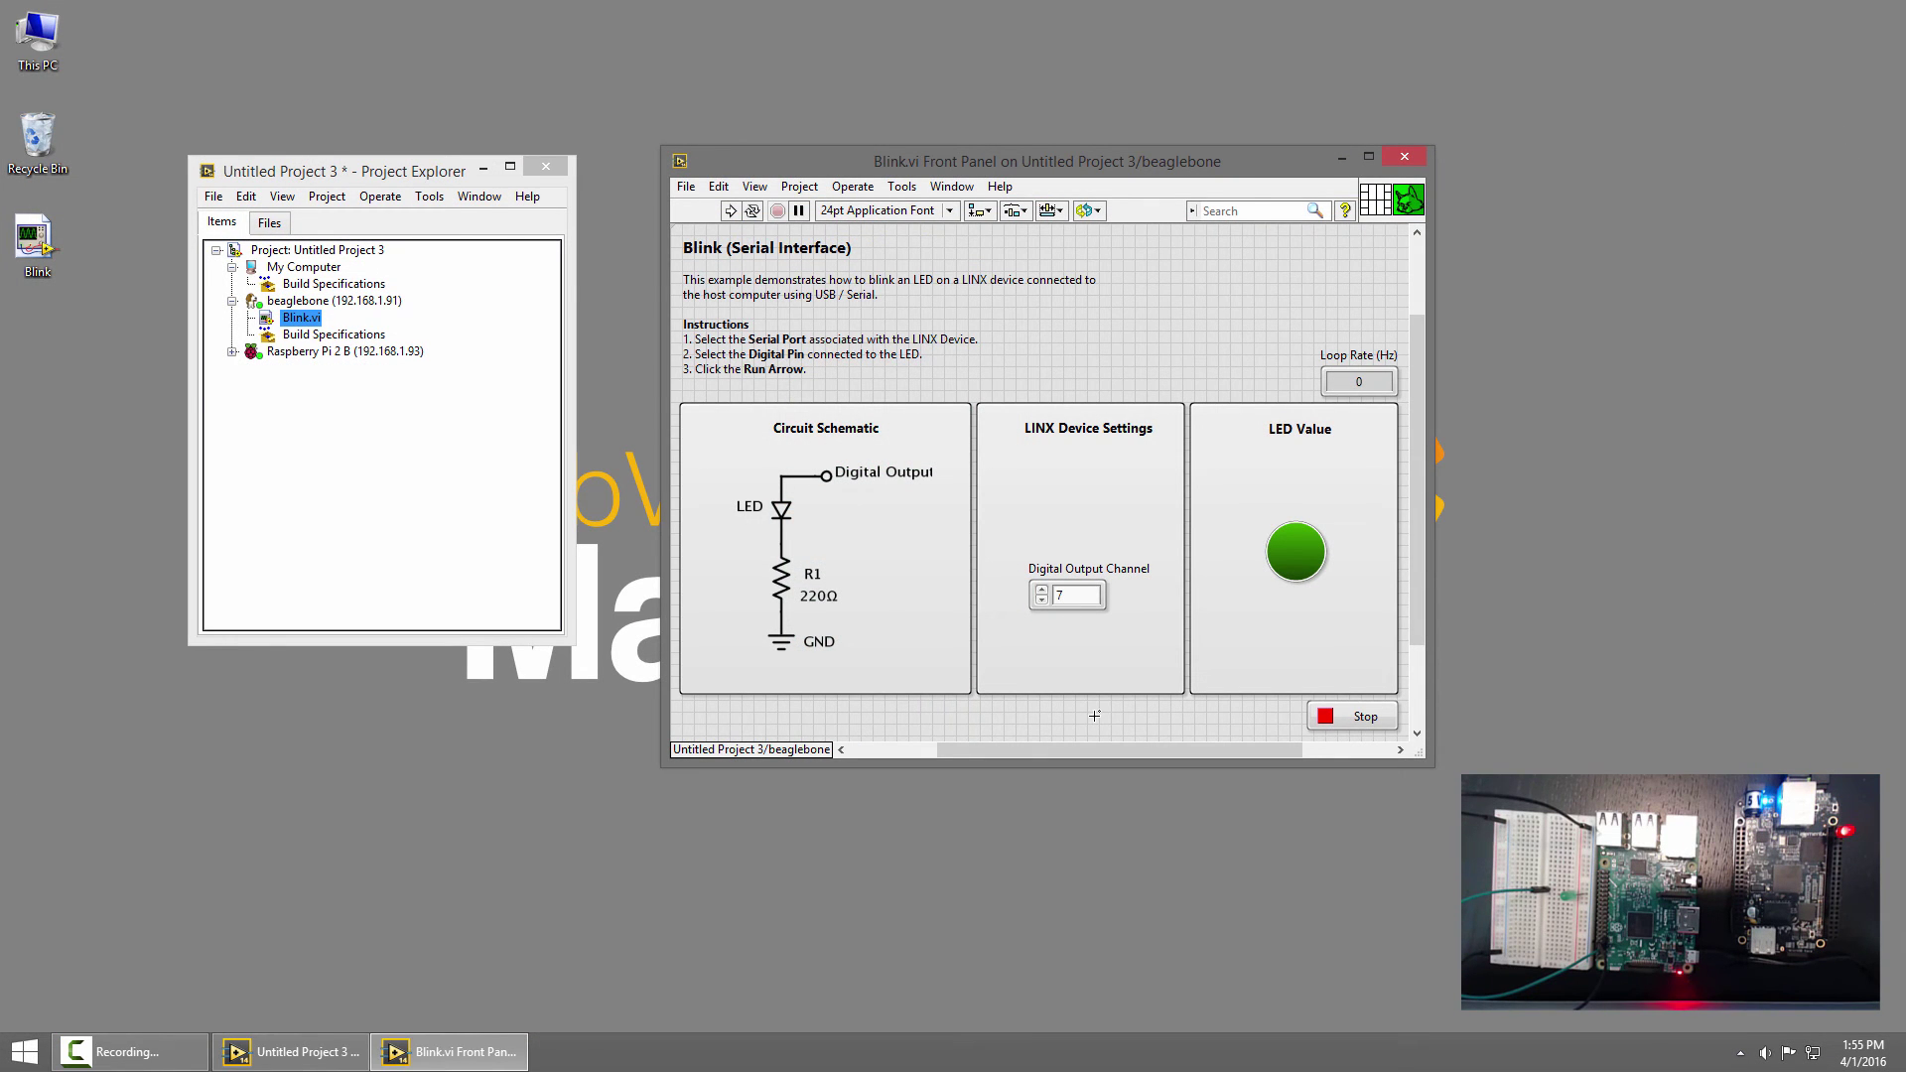
- Run Blink.vi on the beaglebone, view its block diagram, then stop it
{"action": "left_click", "coordinate": [731, 211]}
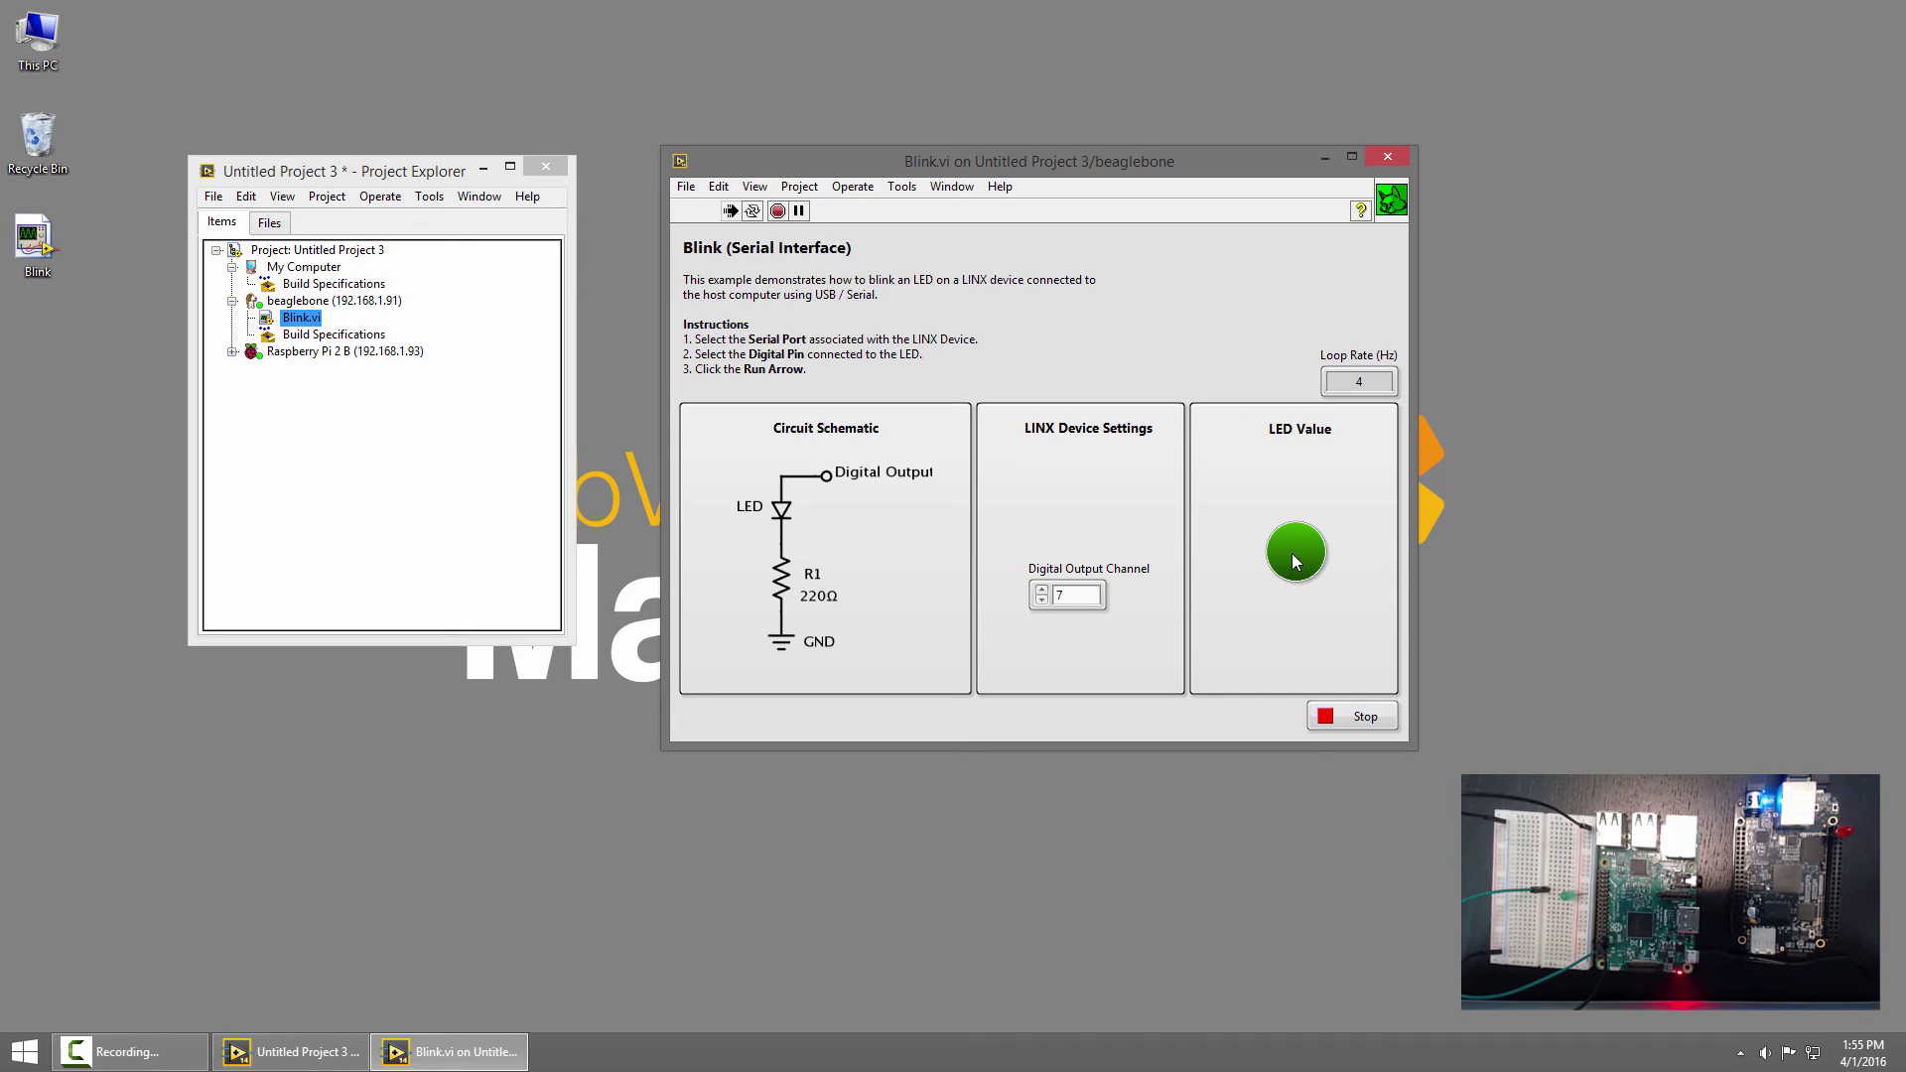
{"action": "key", "text": "ctrl+e"}
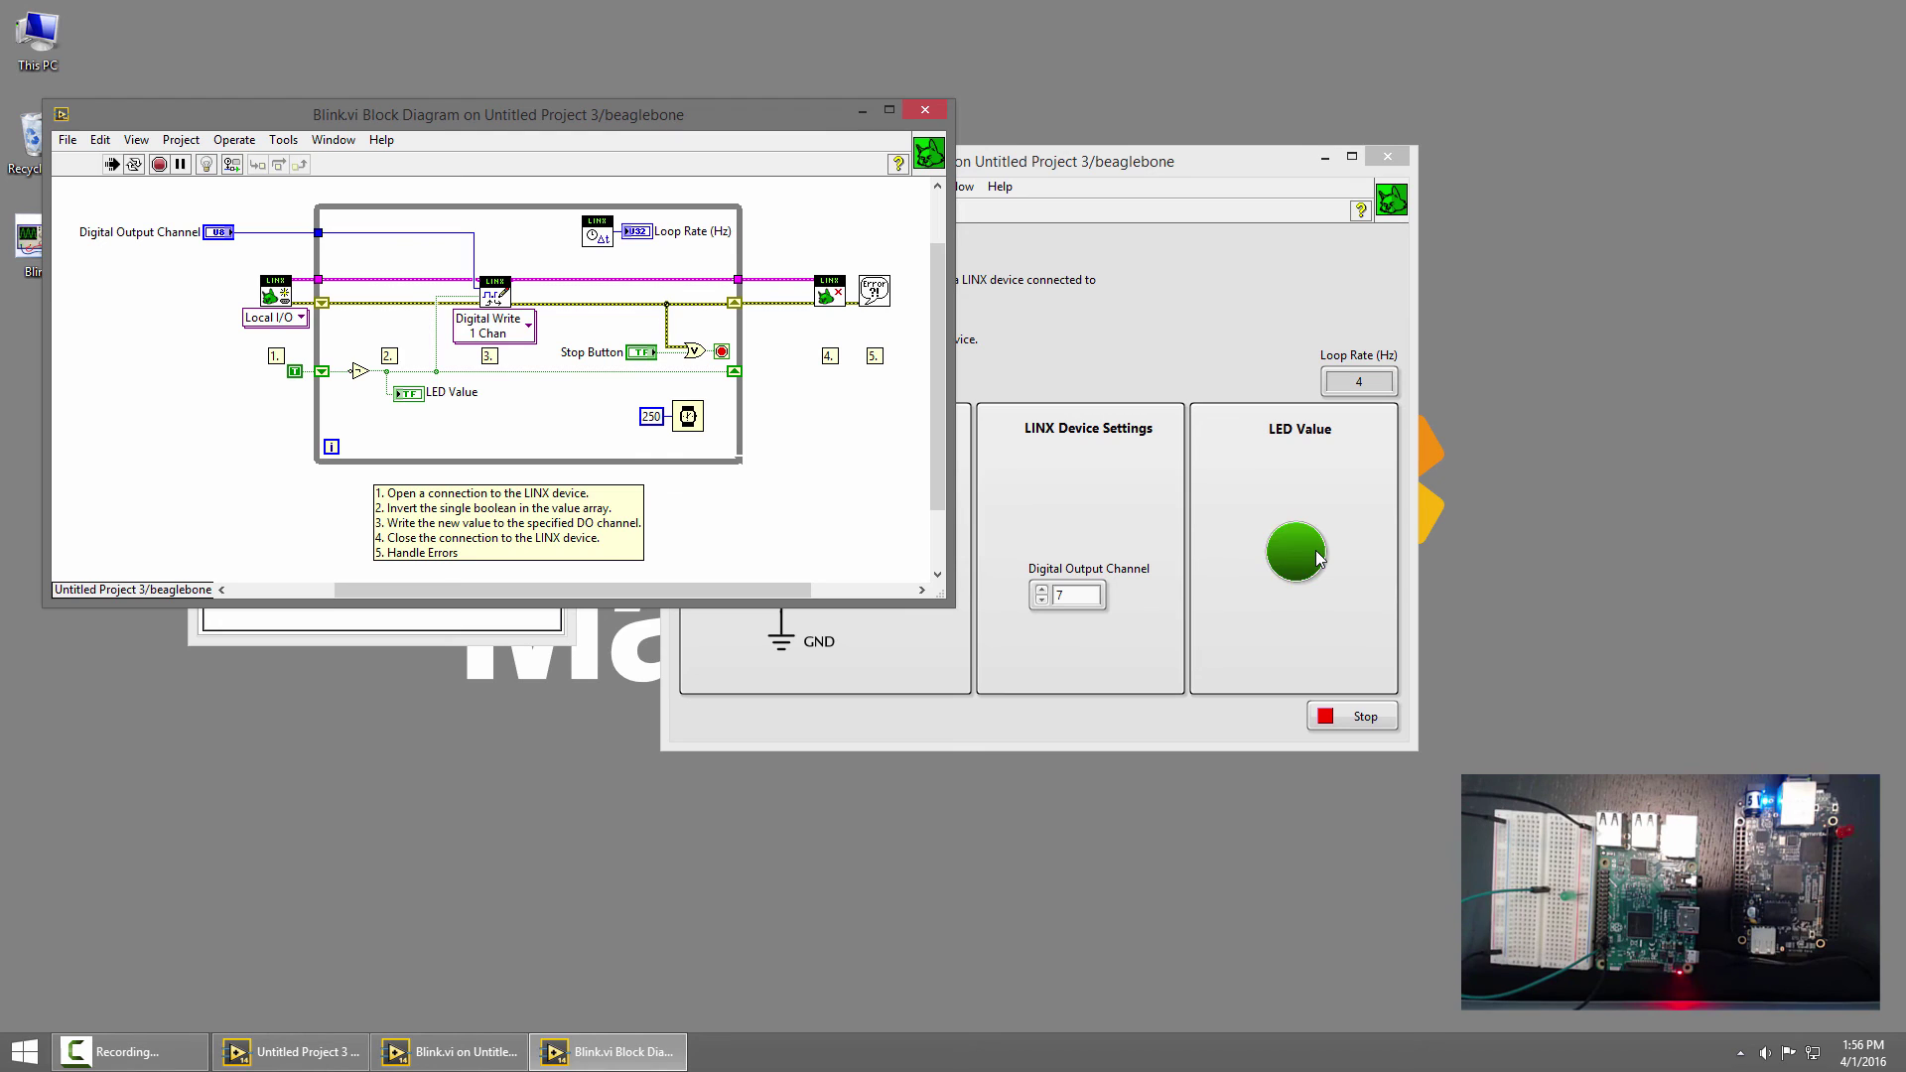
{"action": "left_click", "coordinate": [1331, 743]}
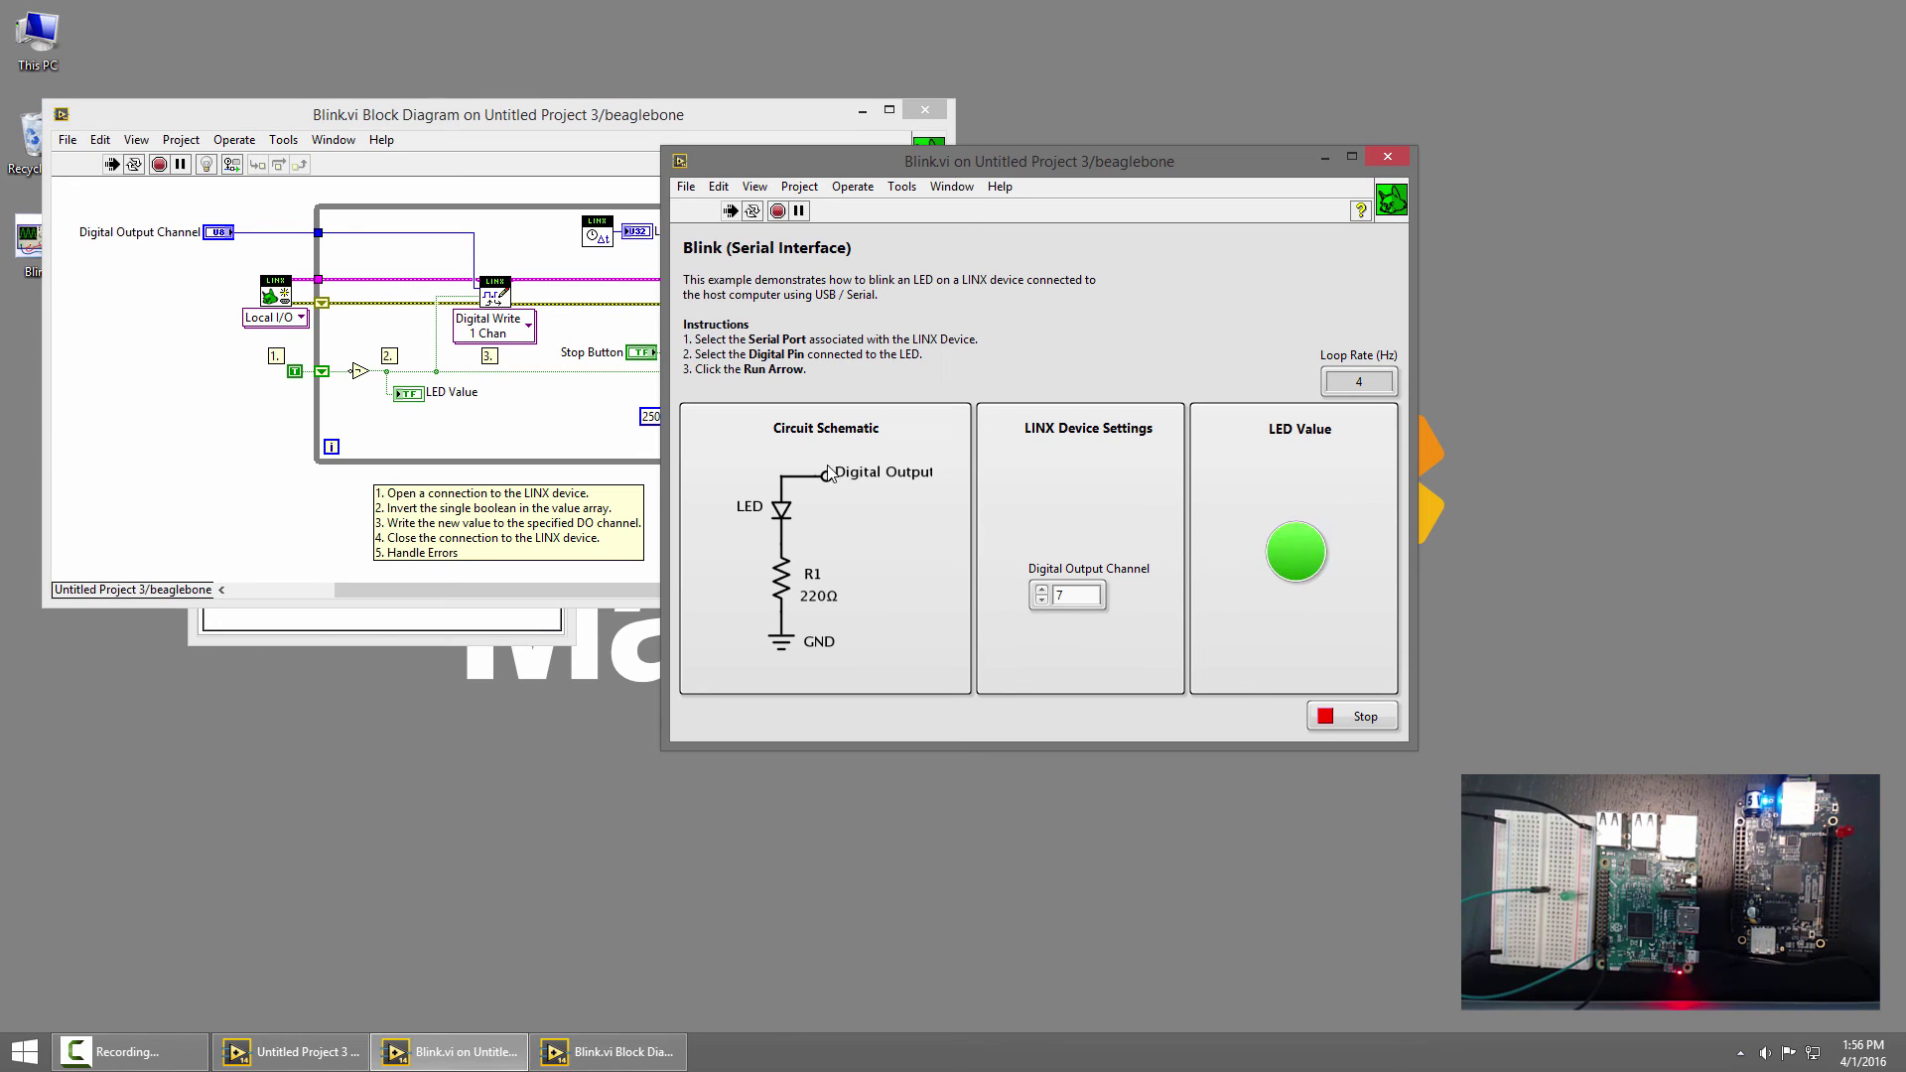
{"action": "left_click", "coordinate": [1345, 715]}
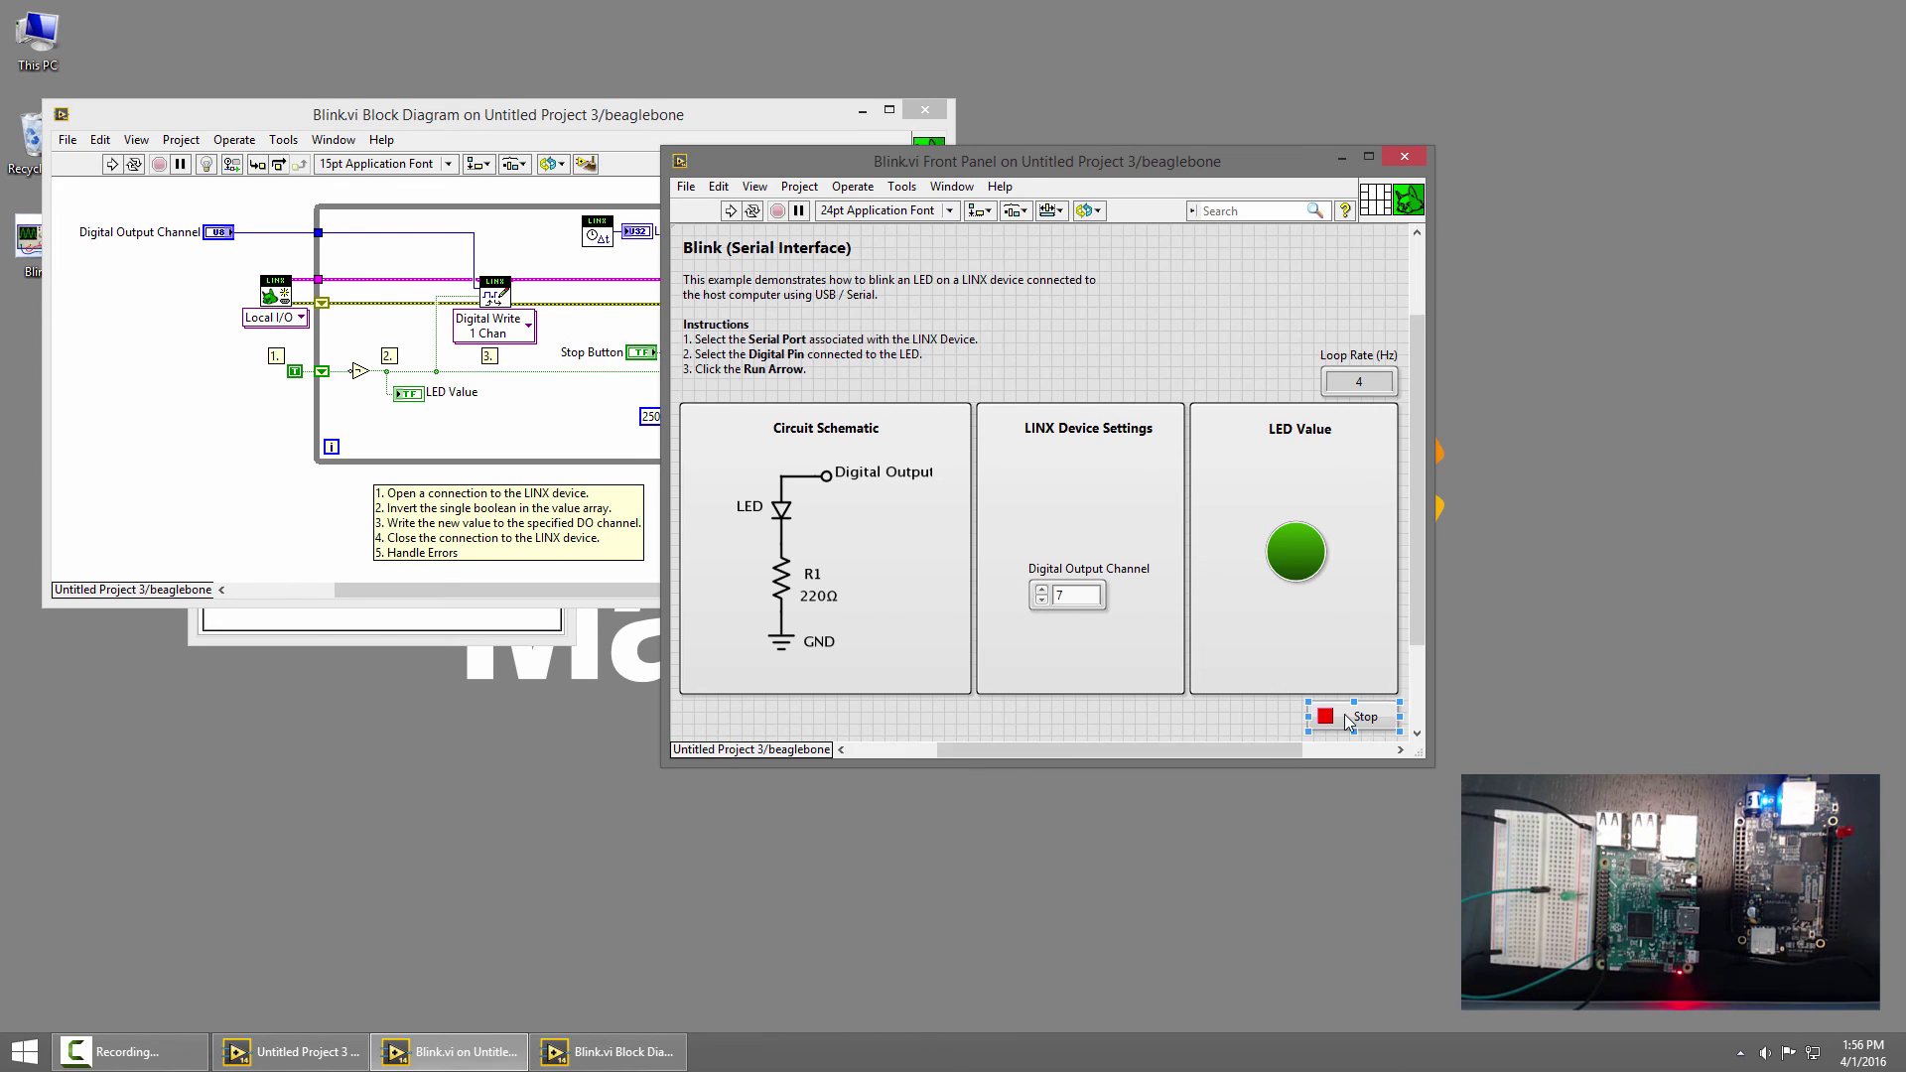
- Close the beaglebone Blink.vi windows, then move Blink.vi under Raspberry Pi 2 B and open it
{"action": "left_click", "coordinate": [924, 109]}
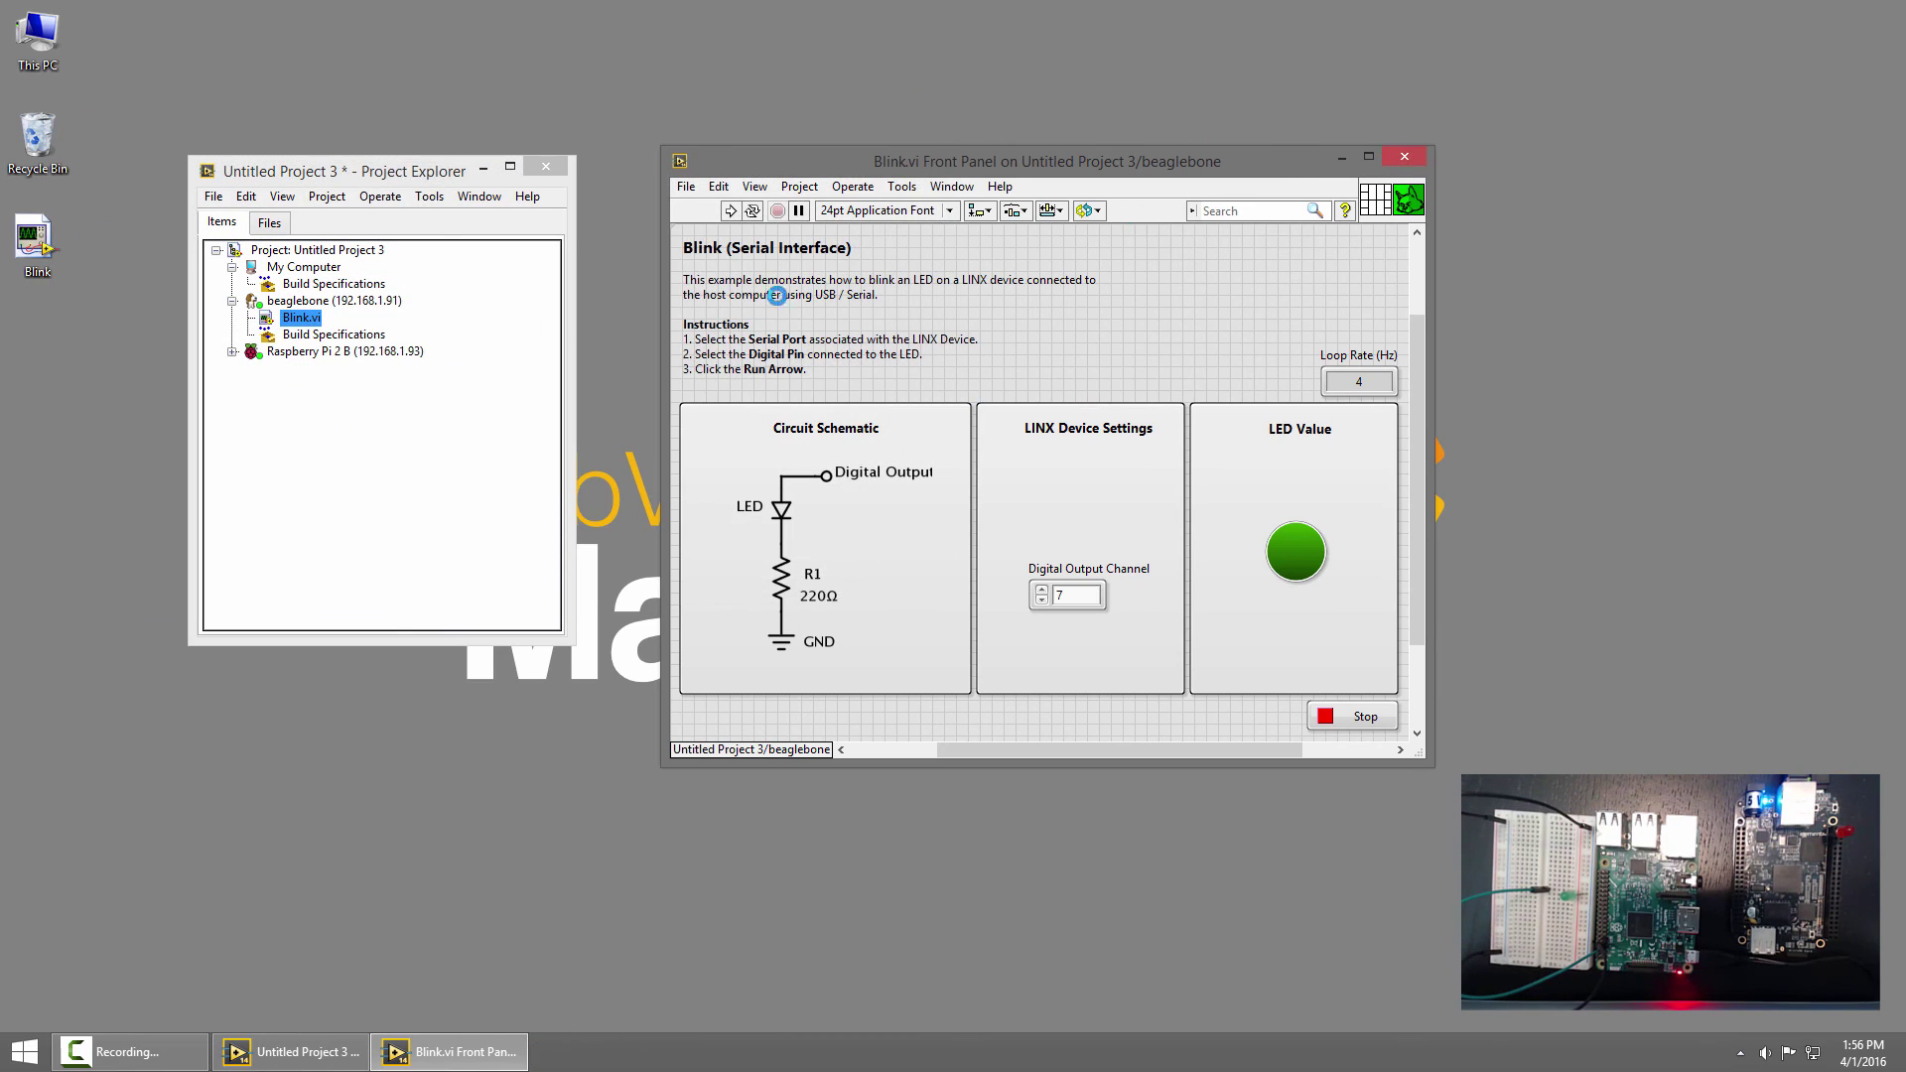
{"action": "left_click", "coordinate": [1404, 156]}
{"action": "left_click_drag", "start_coordinate": [269, 321], "coordinate": [304, 361]}
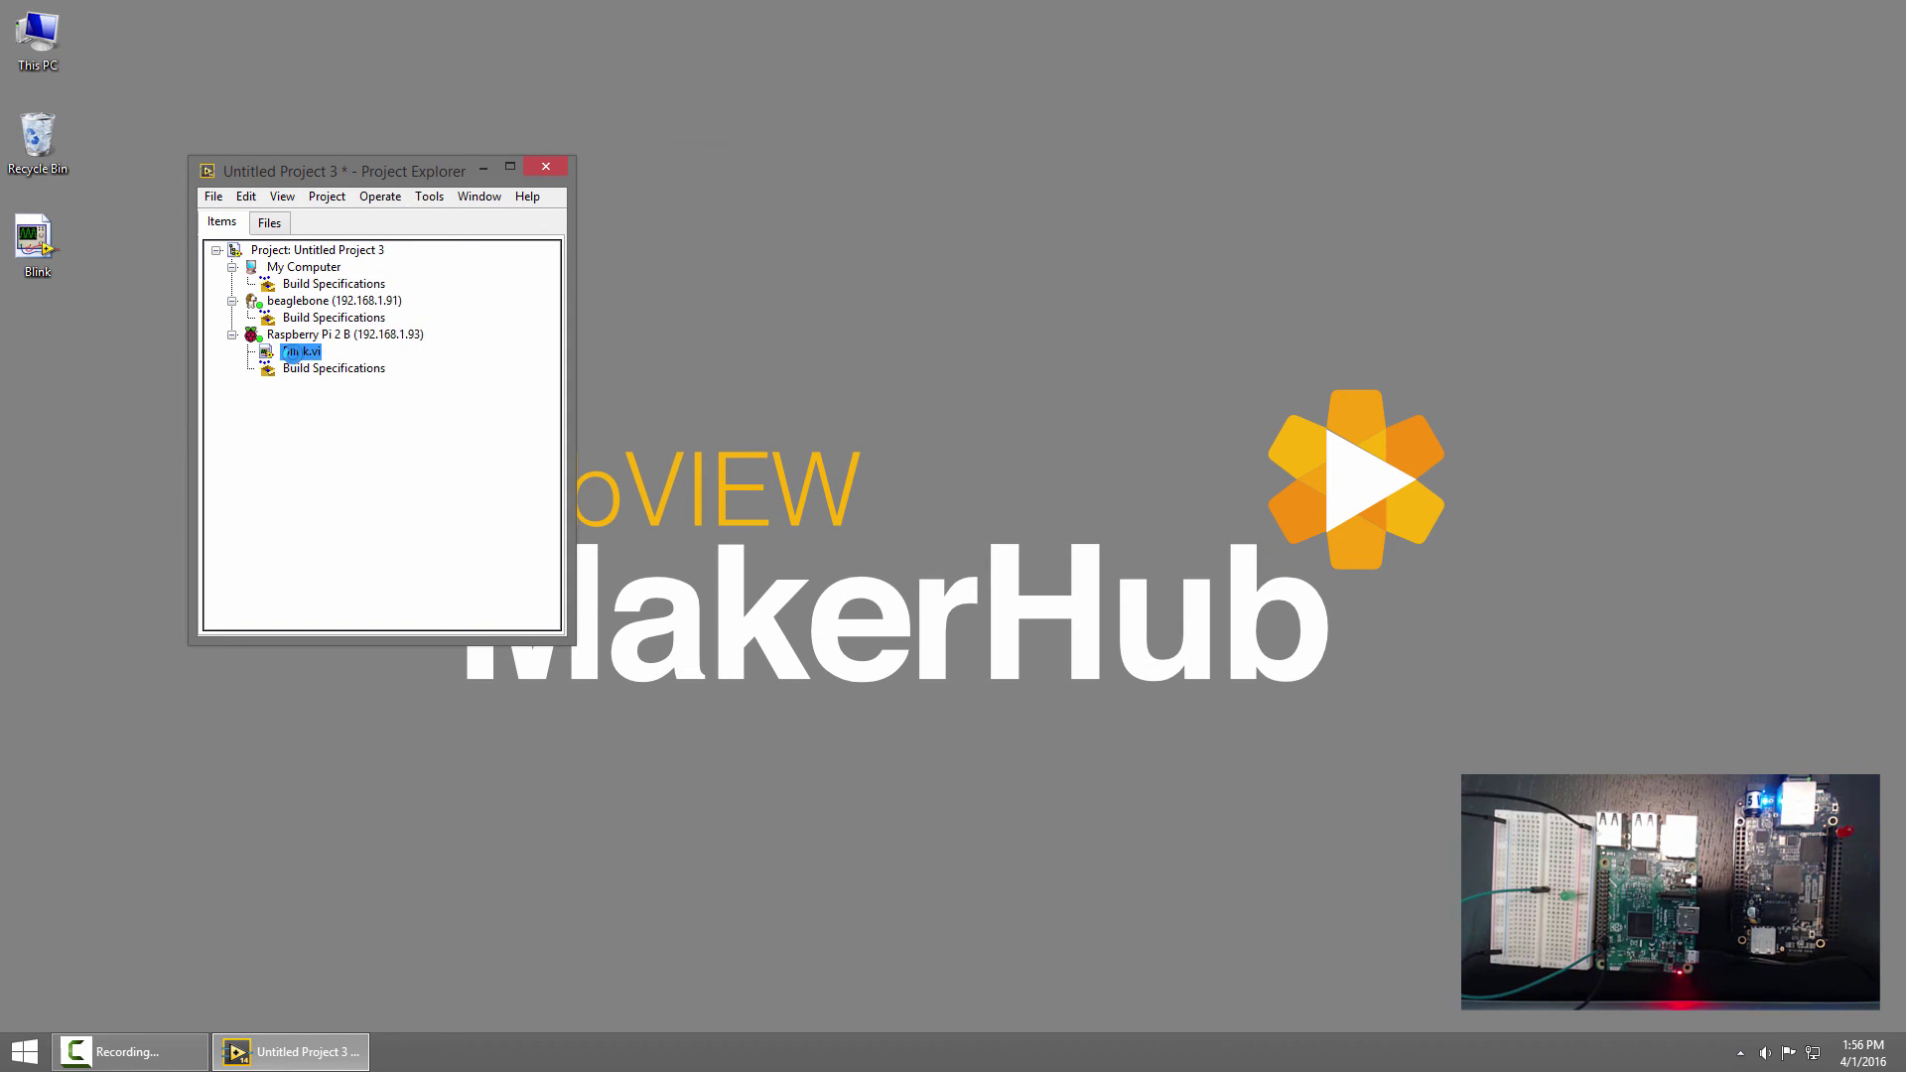
{"action": "double_click", "coordinate": [299, 351]}
- Set the Digital Output Channel to 7 and run Blink.vi on the Raspberry Pi with Ctrl+R
{"action": "double_click", "coordinate": [1076, 596]}
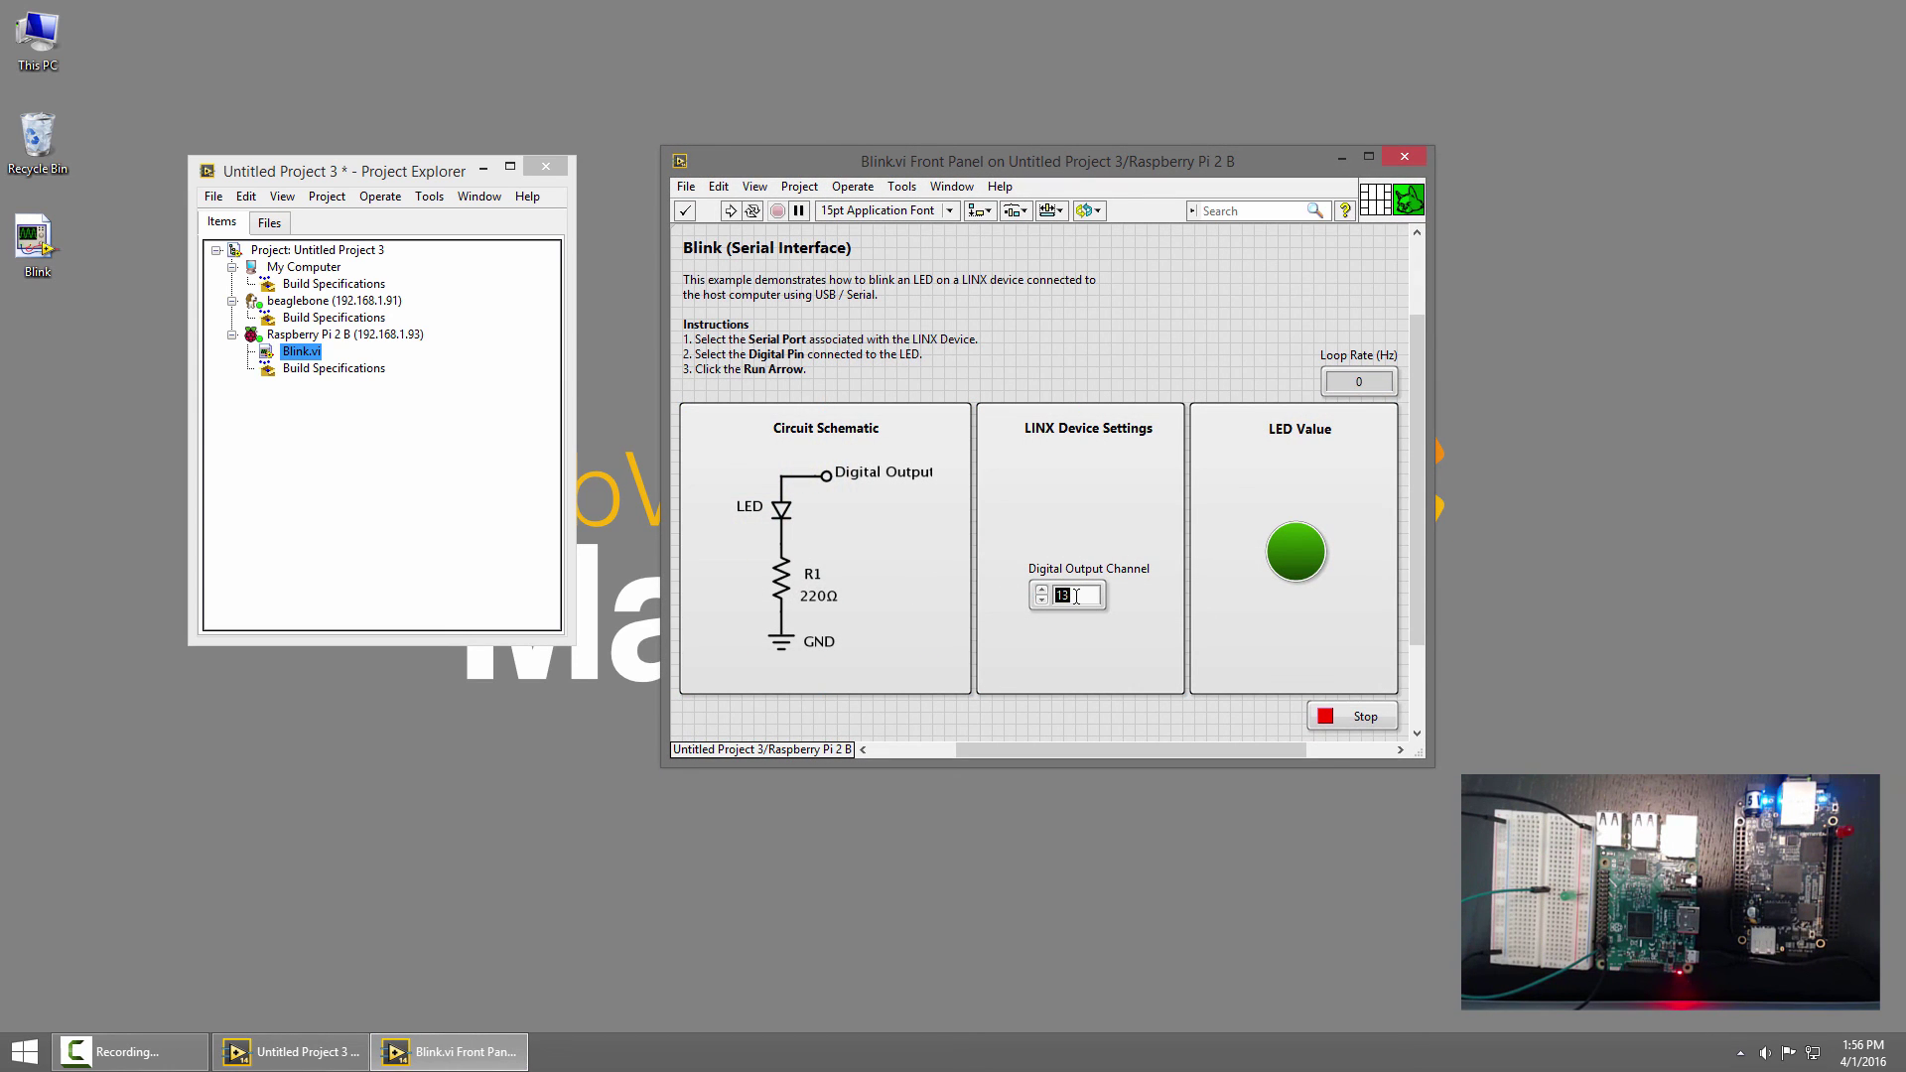
{"action": "type", "text": "7"}
{"action": "left_click", "coordinate": [1086, 711]}
{"action": "left_click", "coordinate": [1091, 704]}
{"action": "key", "text": "ctrl+r"}
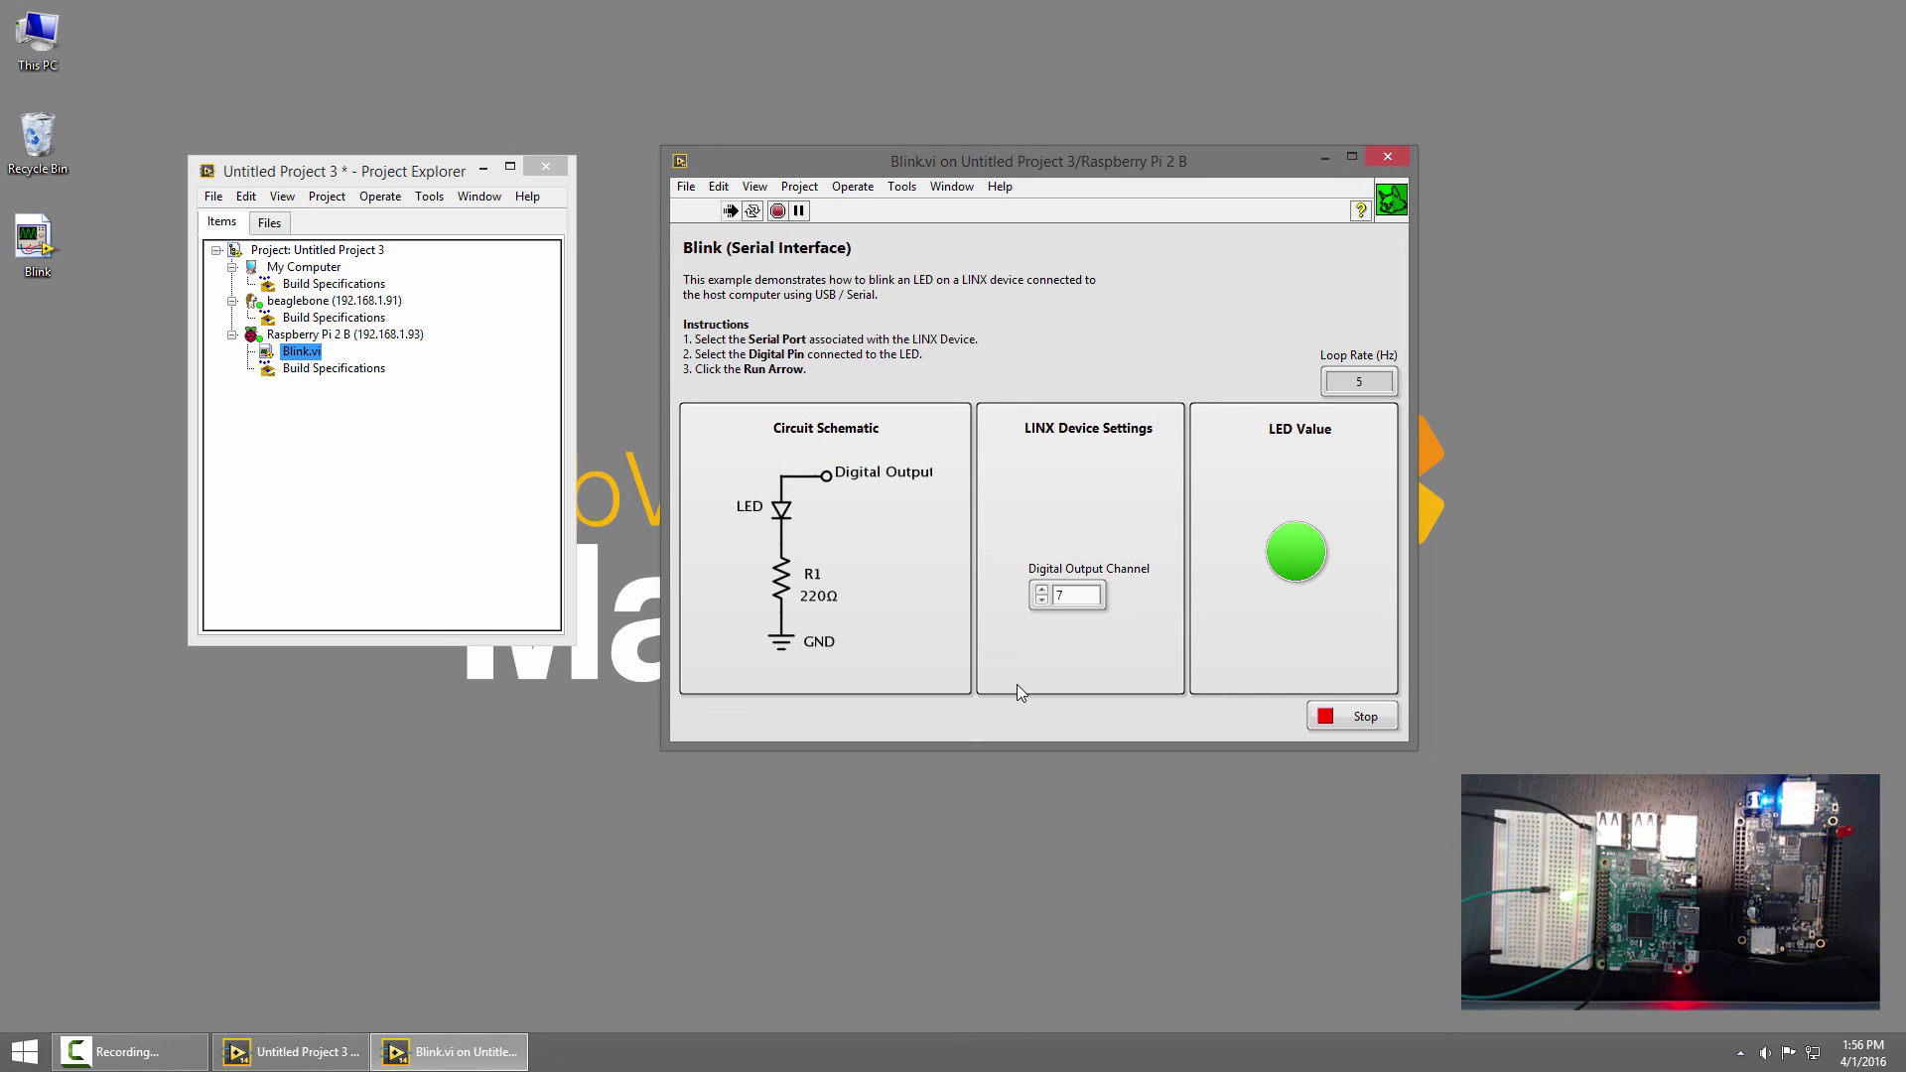
{"action": "left_click", "coordinate": [1368, 717]}
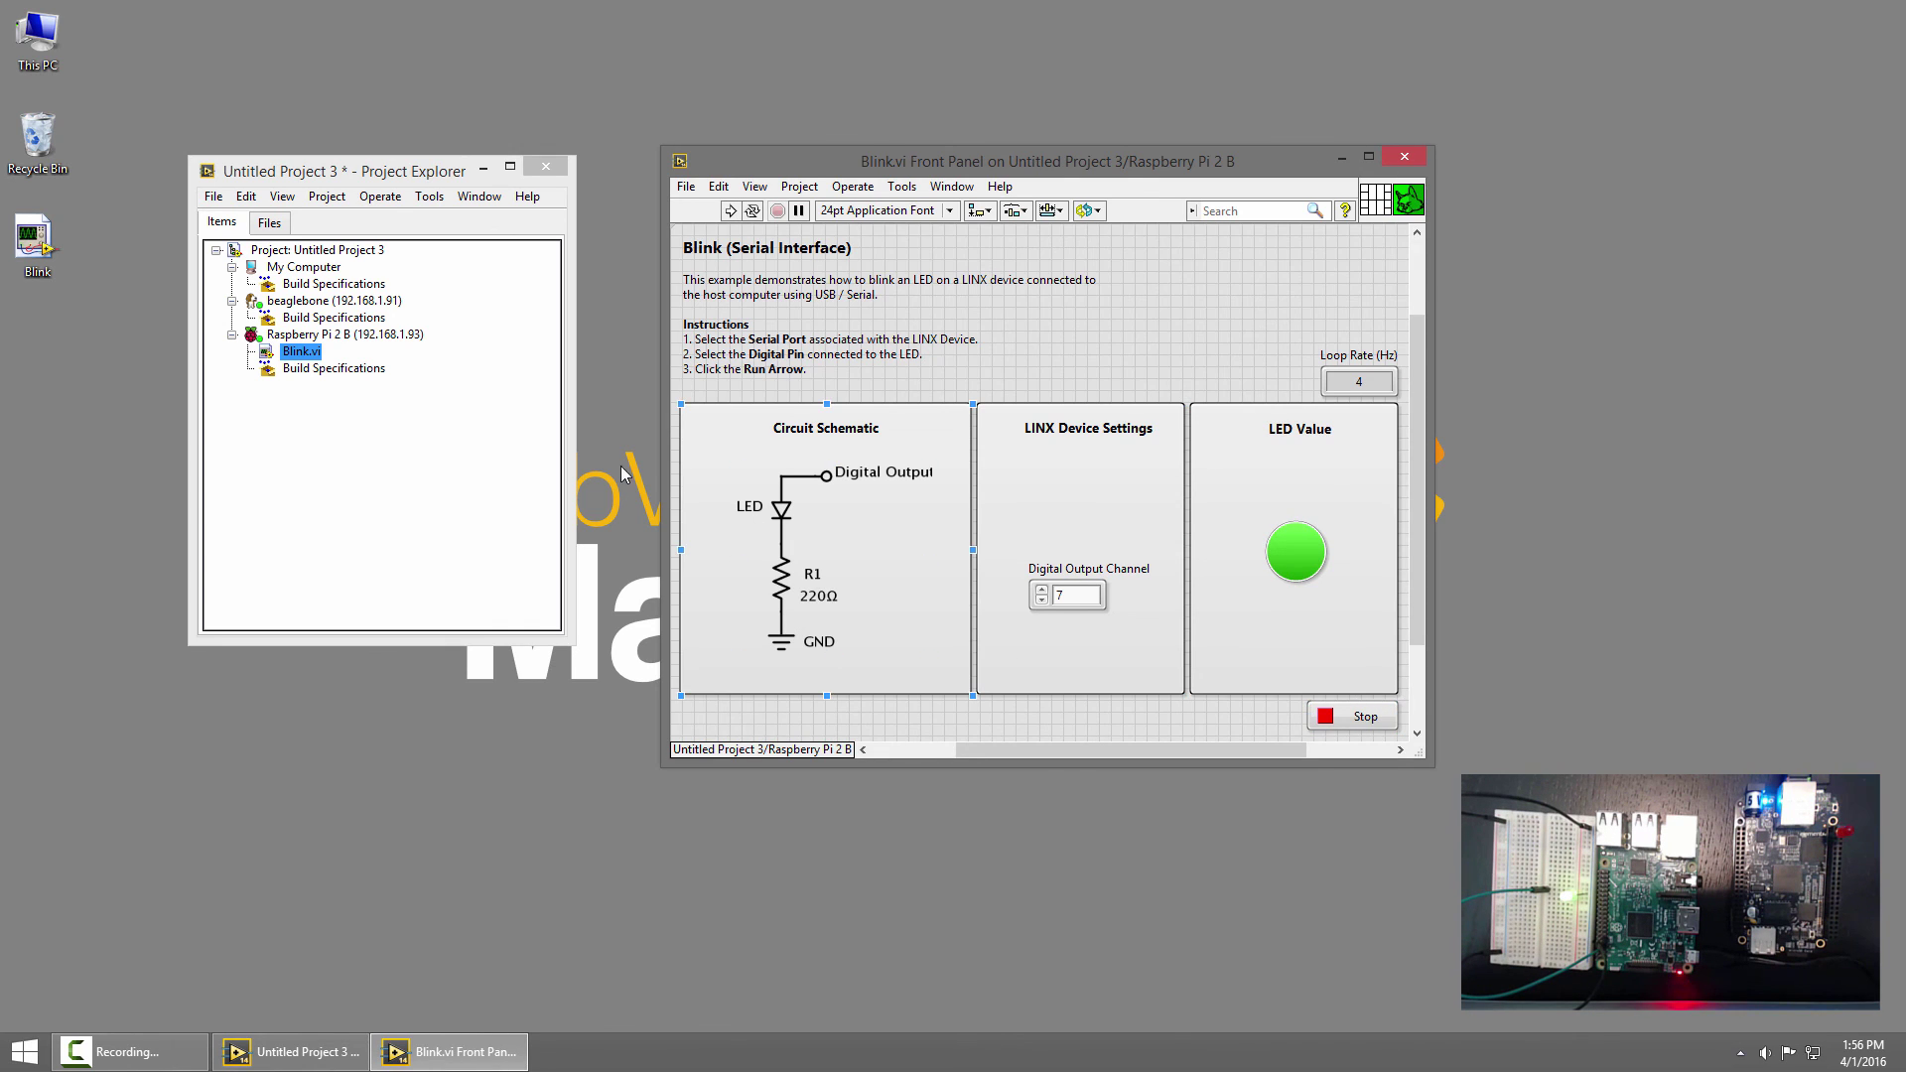
{"action": "left_click", "coordinate": [397, 473]}
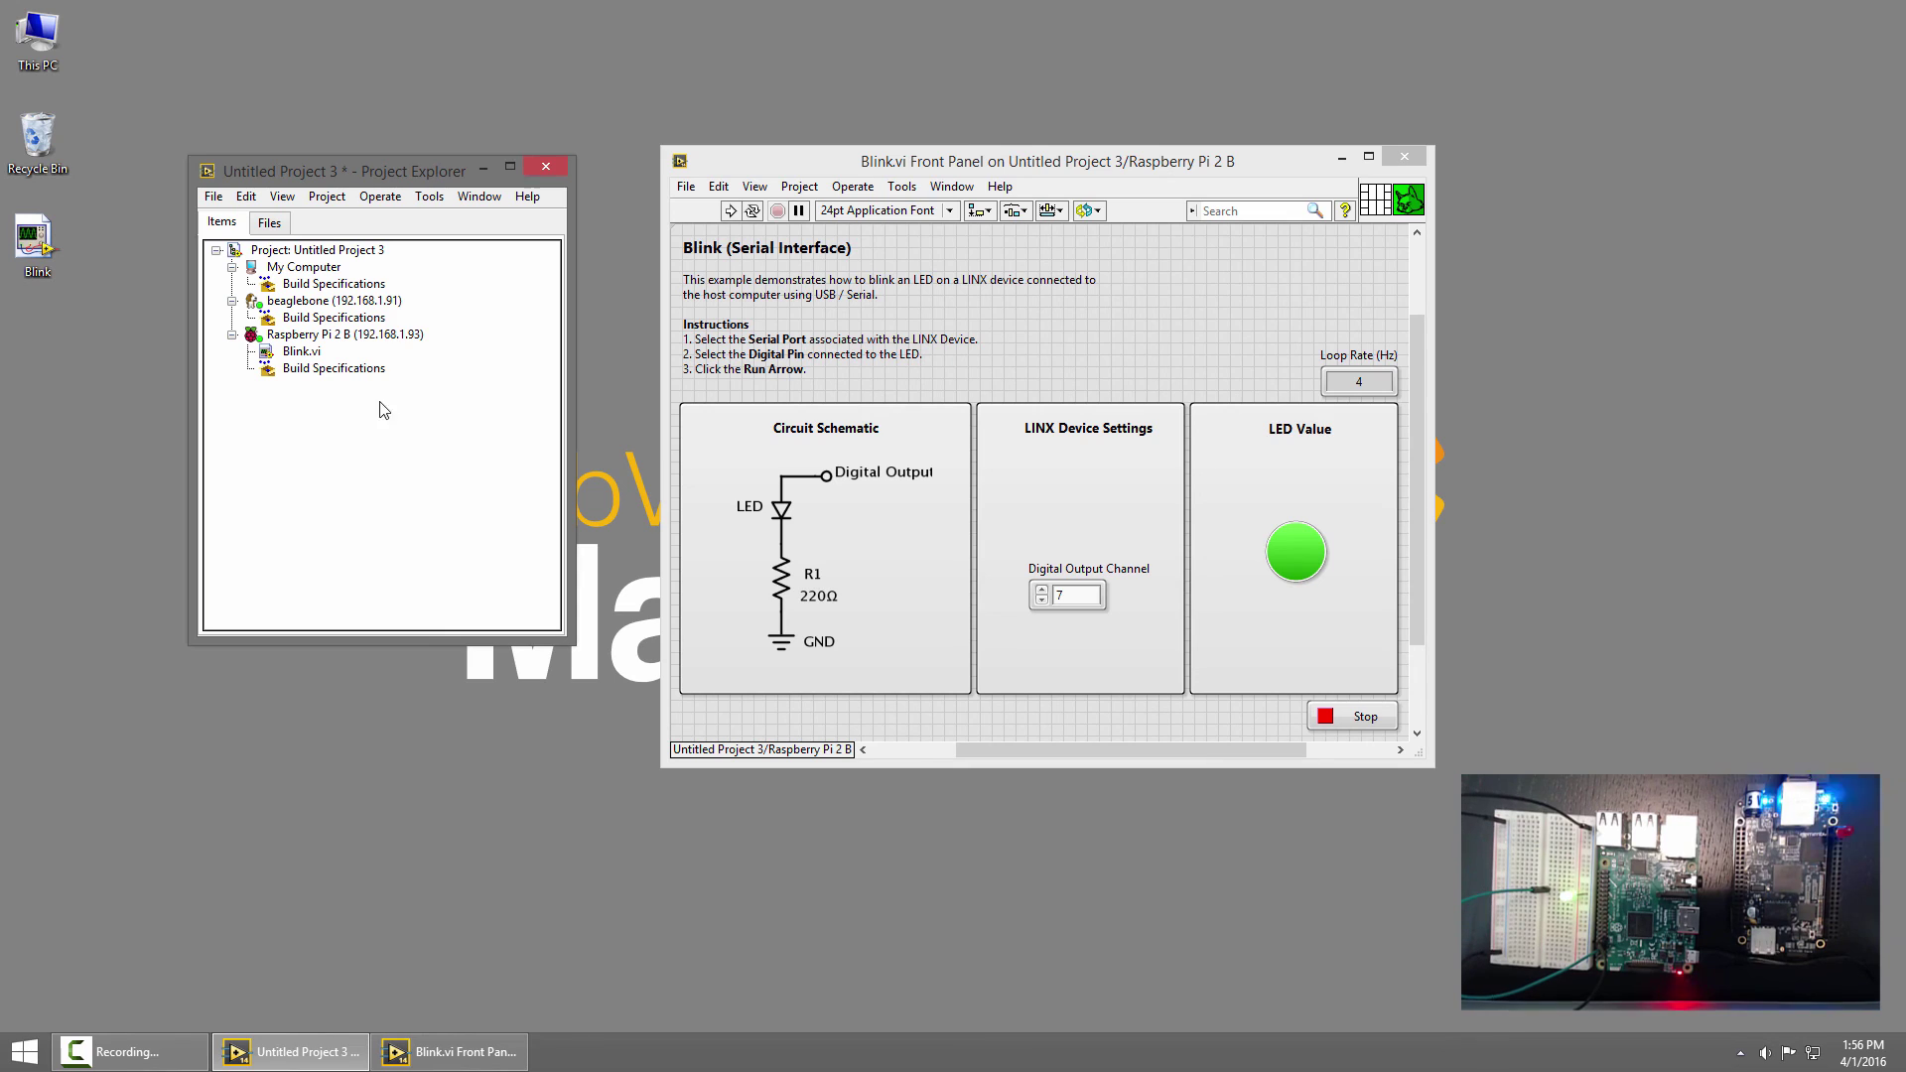